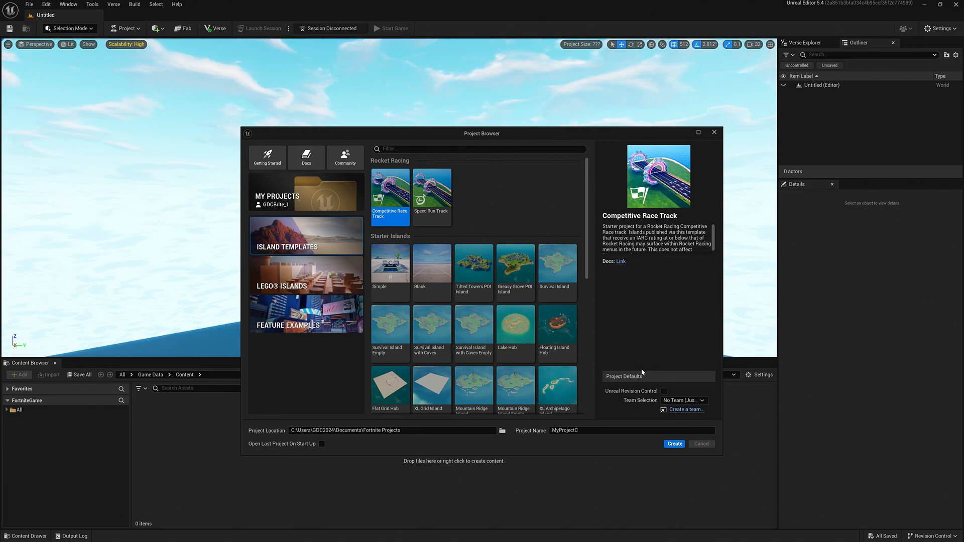
Create the MyProjectC project from the Competitive Race Track island template.
left_click(674, 444)
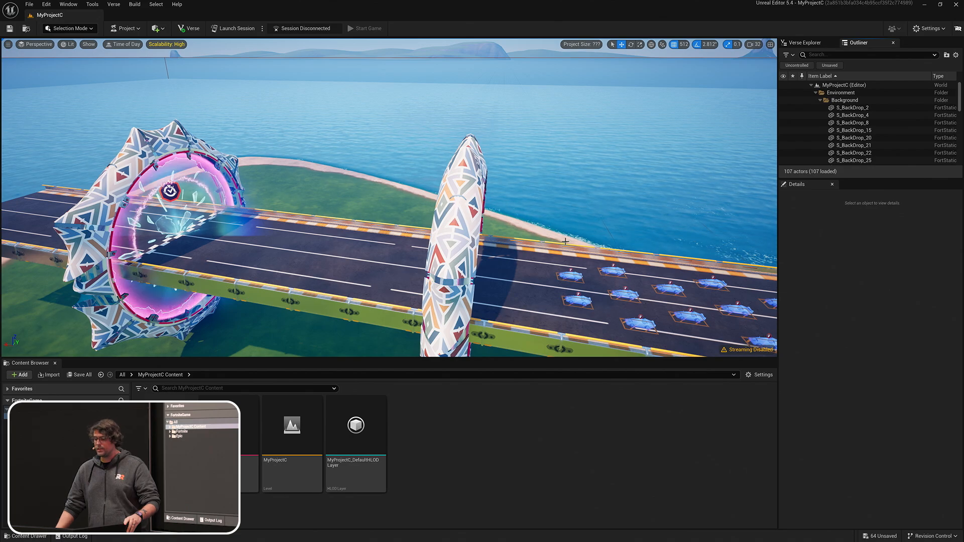
Examine the starter track, then the options of its HUD Controller and RR Competitive Race Manager.
right_click_drag(603, 293, 568, 351)
key("e")
key("e")
right_click_drag(389, 197, 405, 276)
right_click_drag(725, 302, 733, 305)
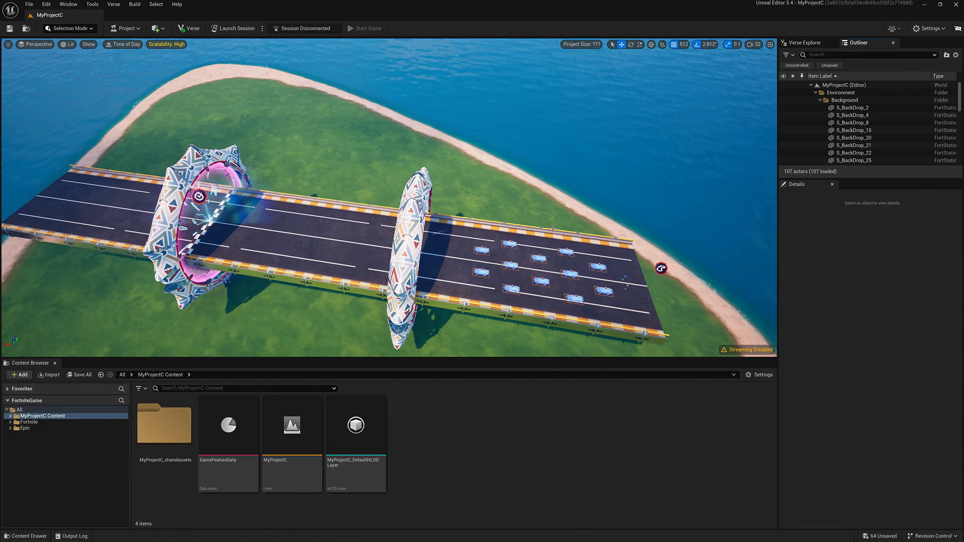
right_click_drag(368, 137, 367, 103)
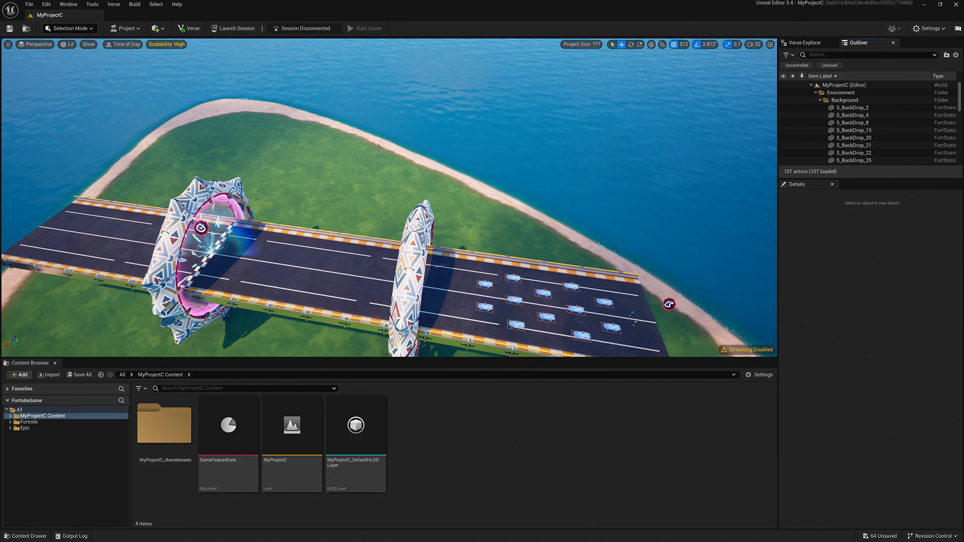
right_click_drag(378, 147, 564, 238)
left_click(564, 238)
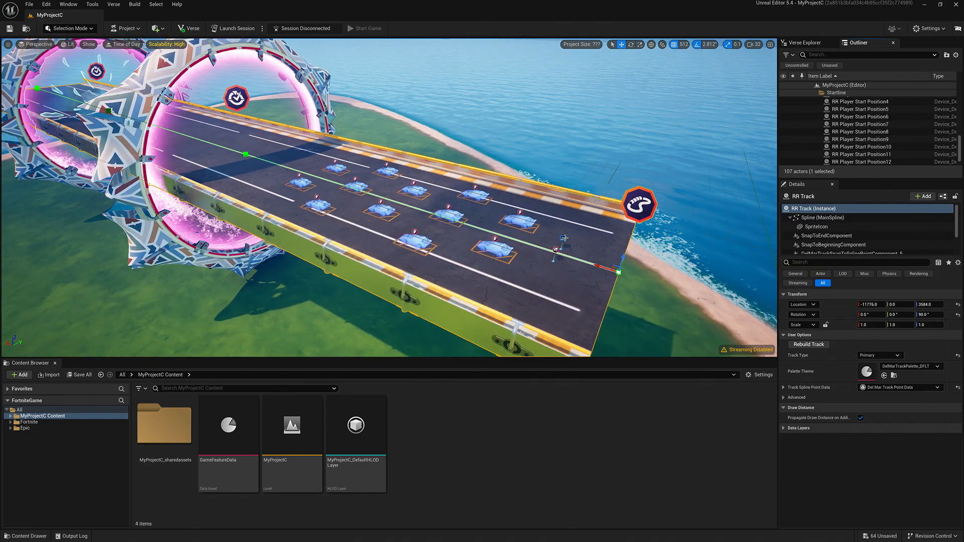
left_click(561, 242)
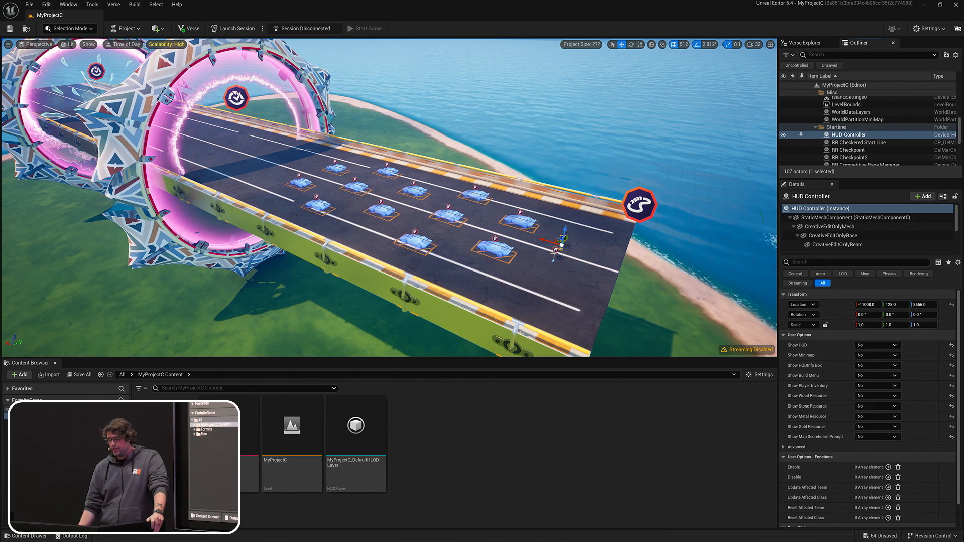
left_click(555, 254)
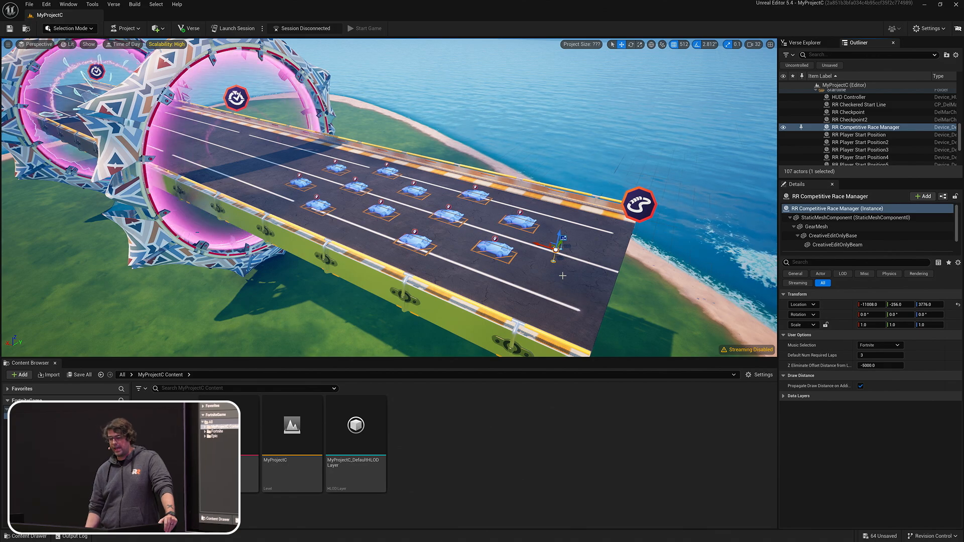
right_click_drag(563, 276, 538, 286)
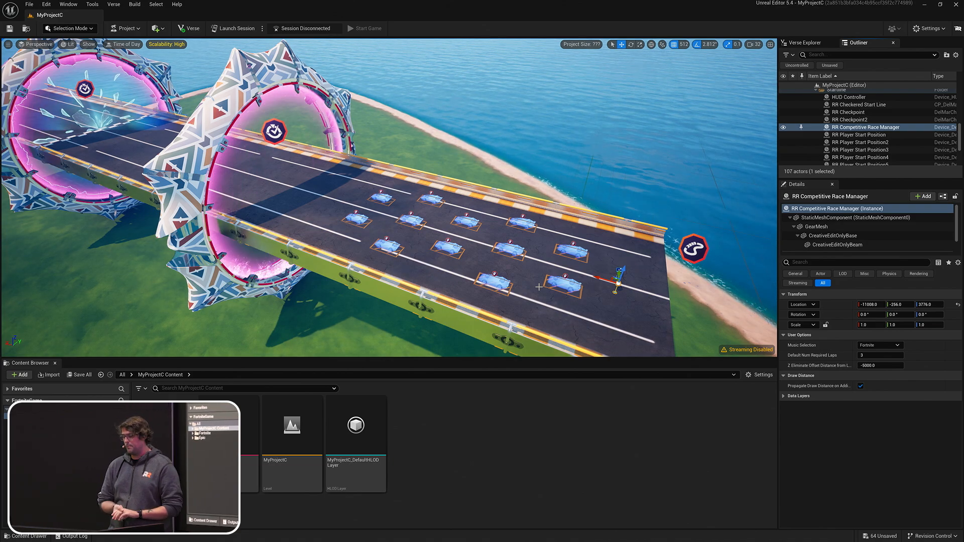
Review the start and finish line options of RR Checkpoint and RR Checkpoint2.
right_click_drag(539, 286, 602, 286)
key("a")
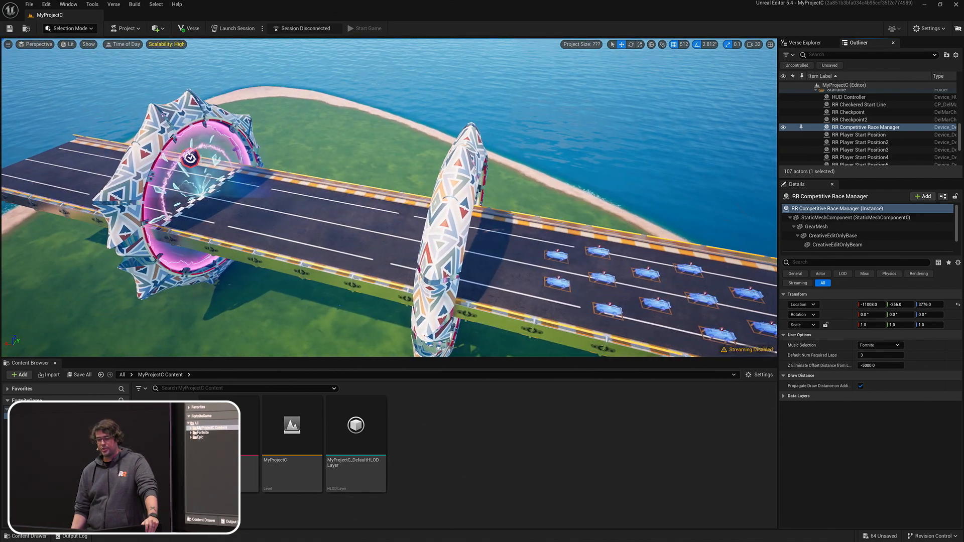
left_click(447, 214)
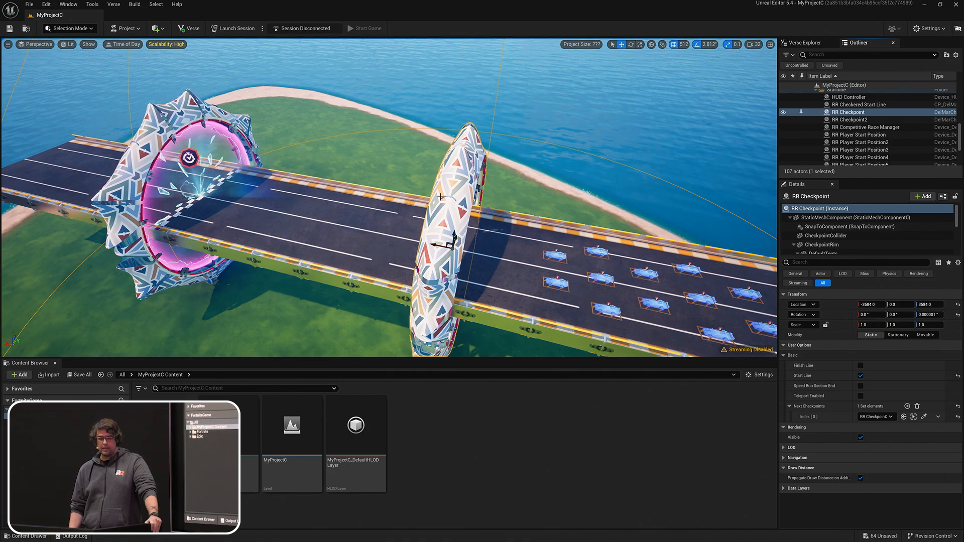
left_click(193, 106)
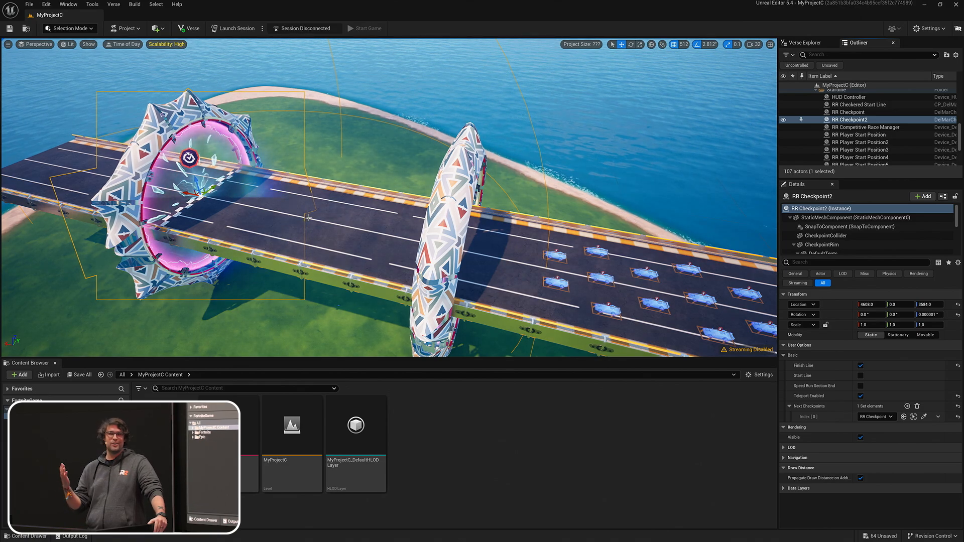
Bring up the Style Editor for the RR Track spline and dock it as a narrow panel beside the viewport.
right_click_drag(342, 226, 298, 225)
left_click(343, 223)
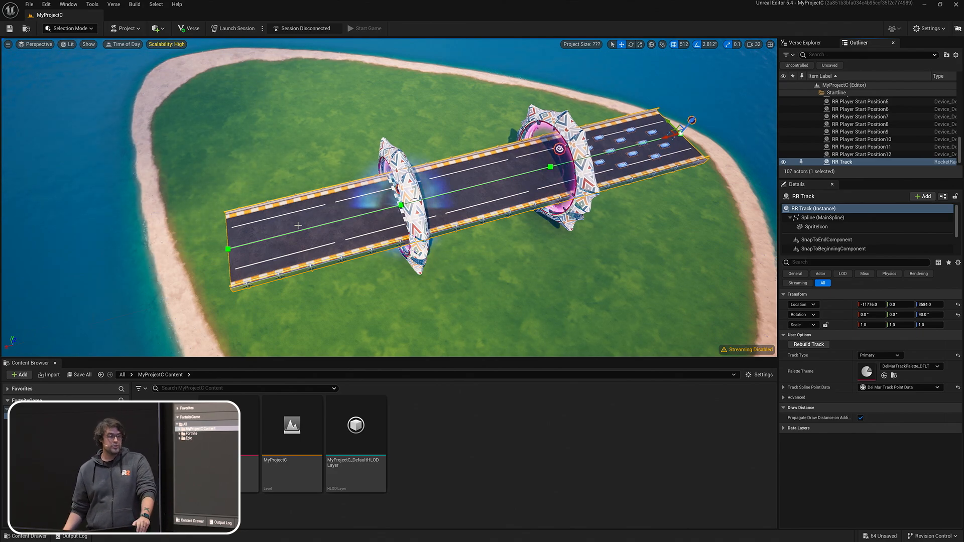
right_click_drag(289, 220, 243, 217)
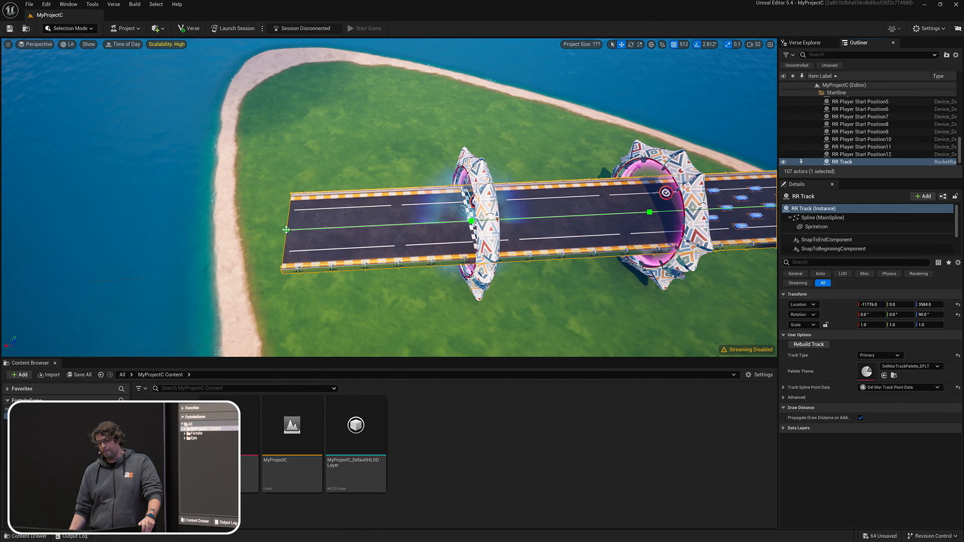
left_click(286, 230)
left_click_drag(414, 163, 338, 167)
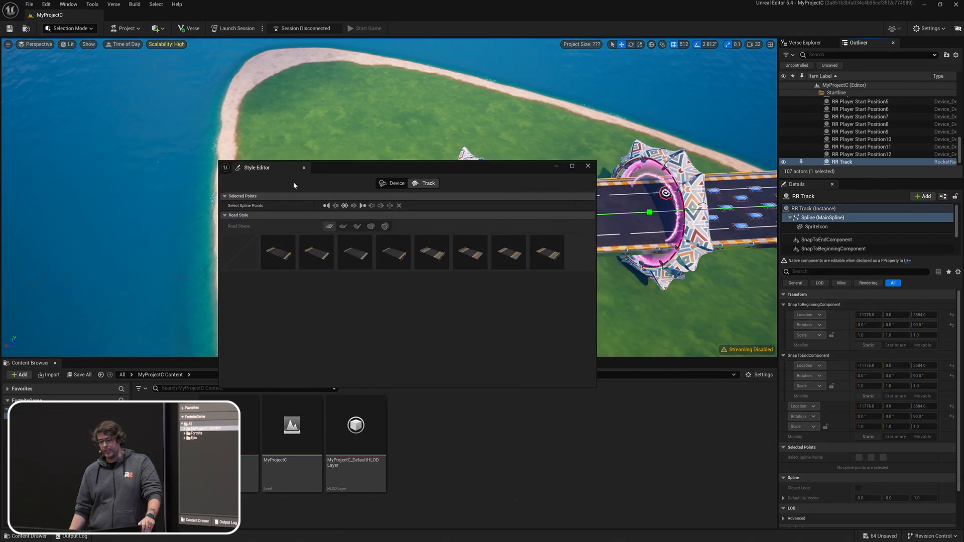
left_click_drag(266, 167, 33, 119)
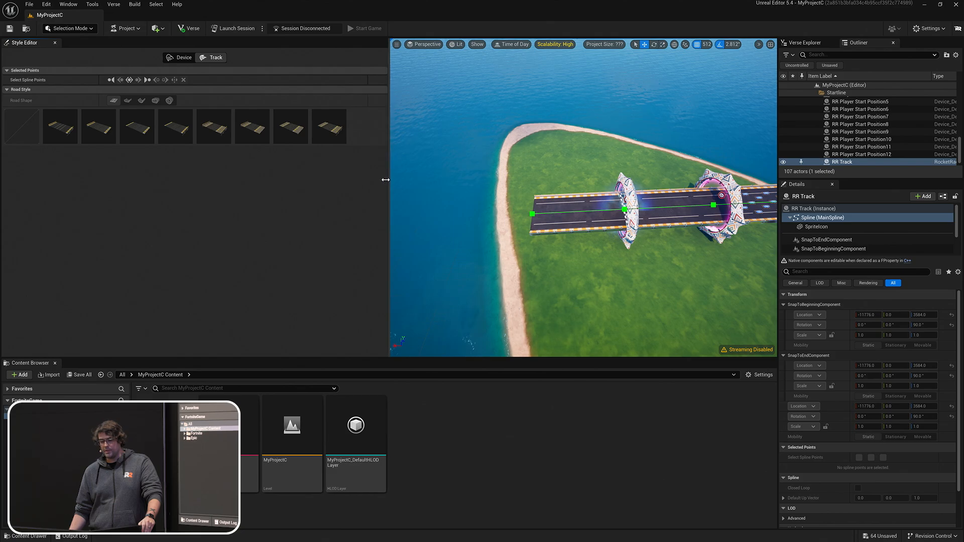
left_click_drag(386, 179, 202, 174)
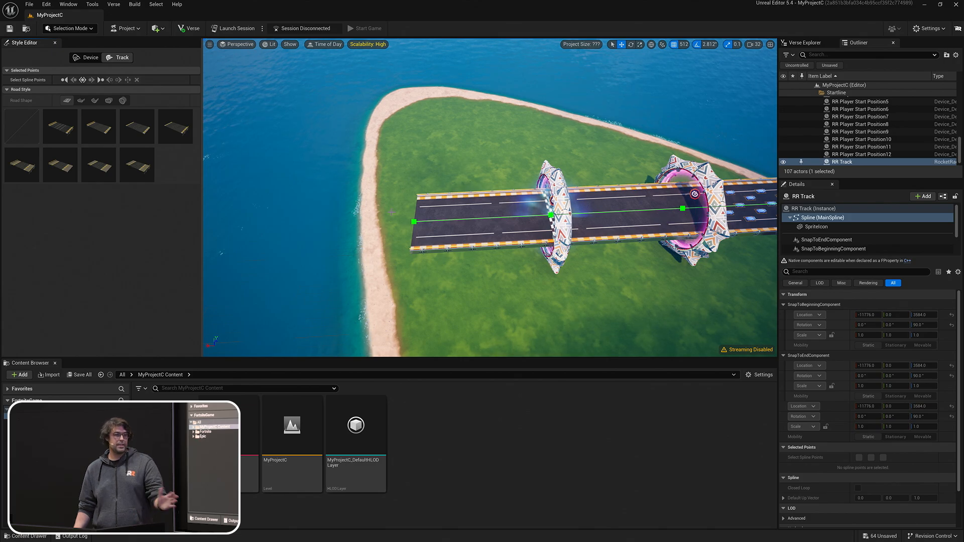
Set the viewport's position grid snap size to 4,096.
middle_click_drag(411, 218, 456, 195)
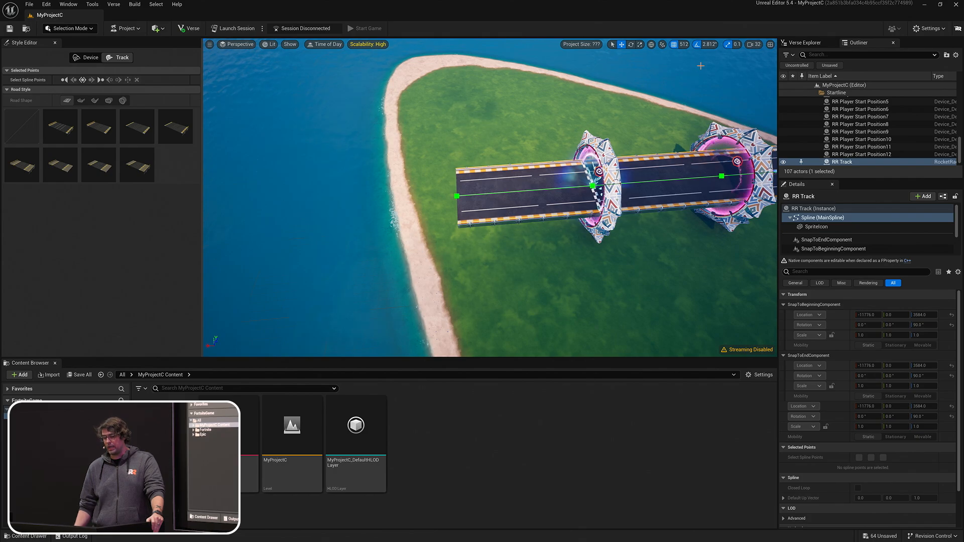
left_click(683, 45)
left_click(697, 170)
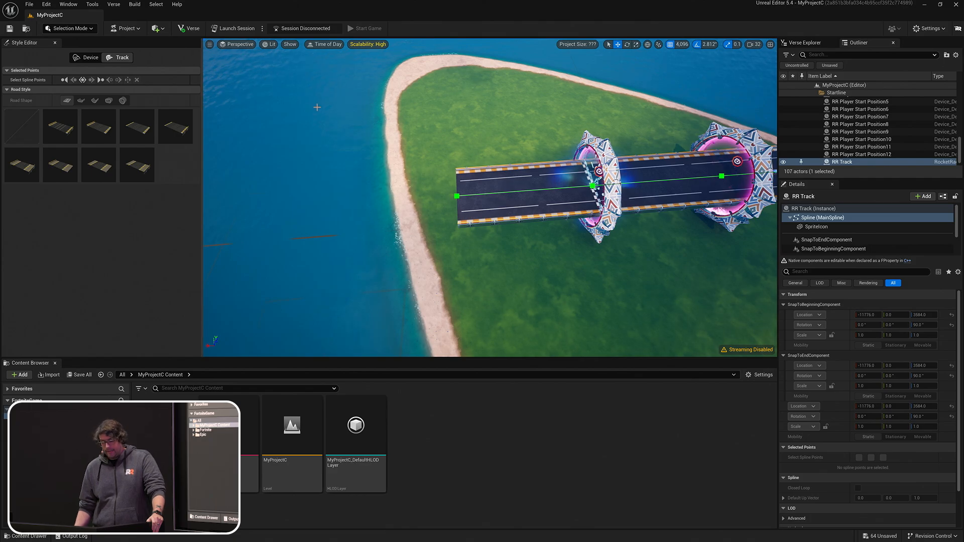
Switch the viewport to the Top view and frame the open end of the track.
right_click_drag(697, 169, 668, 166)
left_click(237, 45)
left_click(244, 72)
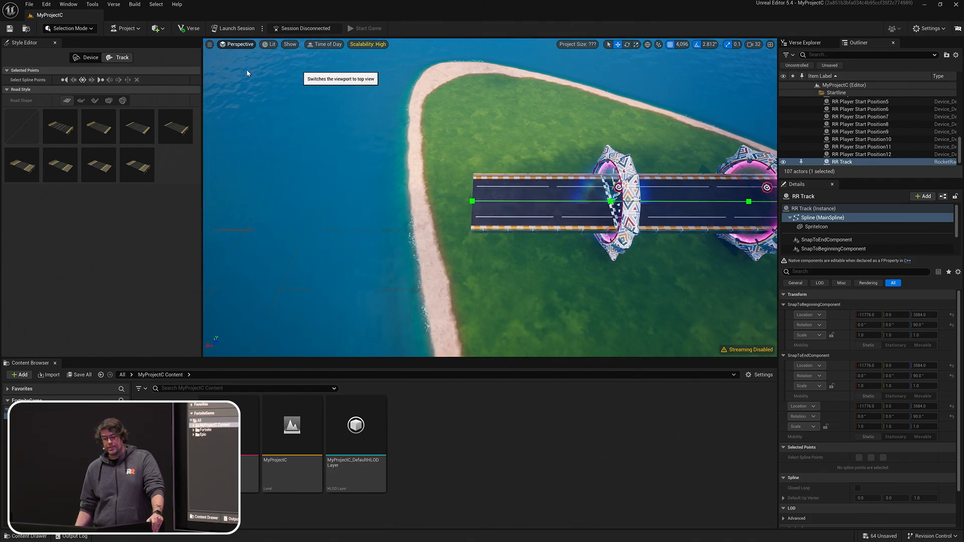
scroll(477, 161, "down", 5)
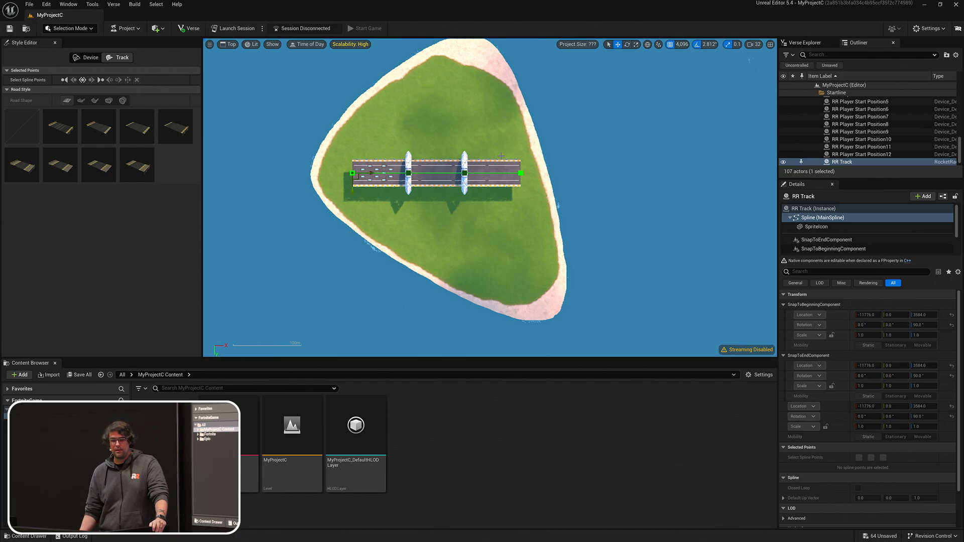
right_click_drag(517, 186, 512, 191)
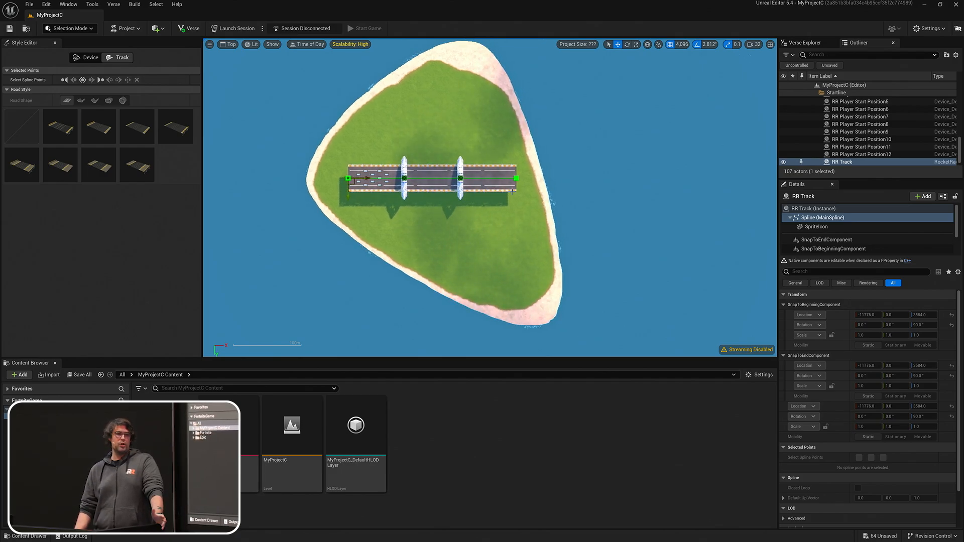
scroll(541, 198, "up", 1)
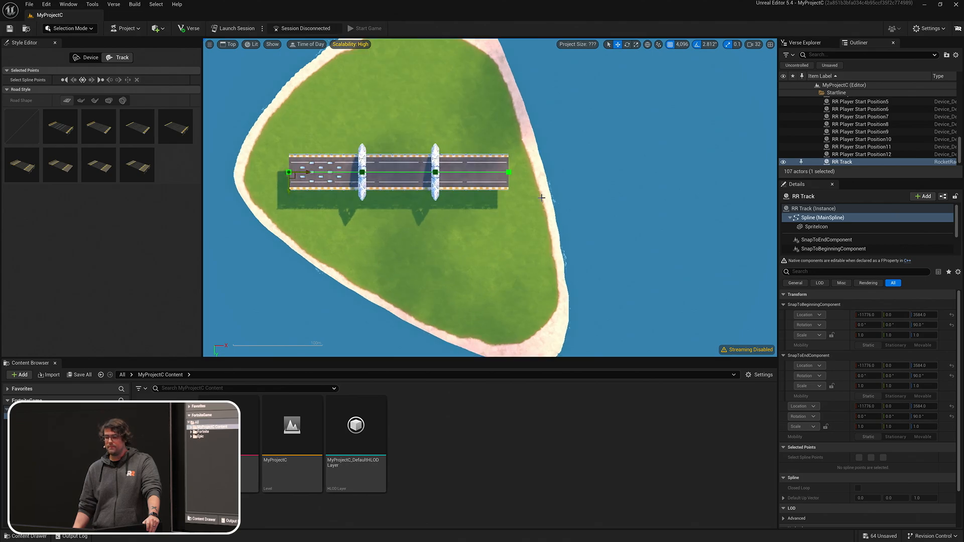
scroll(541, 198, "up", 3)
right_click_drag(541, 197, 515, 198)
scroll(537, 203, "down", 4)
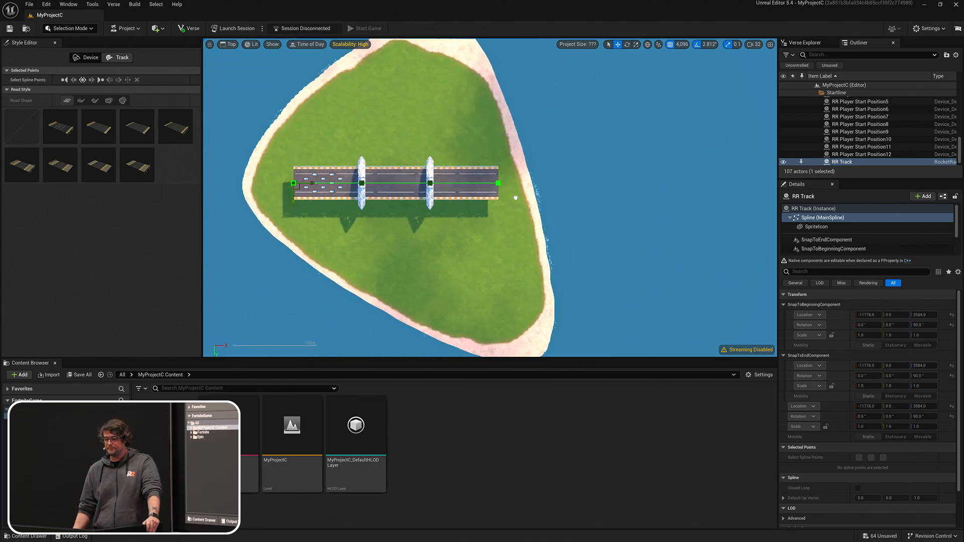
scroll(515, 197, "up", 2)
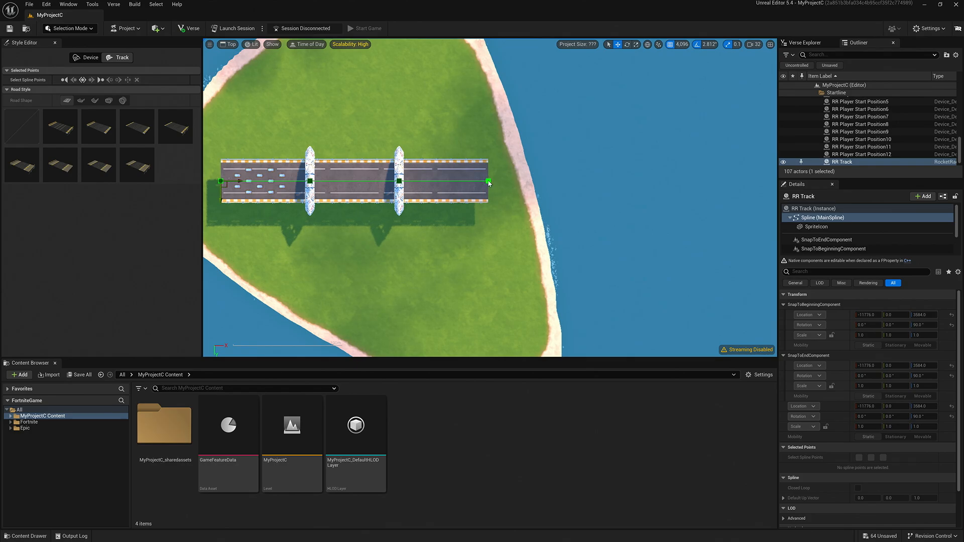
Extend the track straight past the shore by duplicating its end spline point to Y -32768 and again to Y -40960.
left_click(487, 182)
scroll(501, 193, "up", 3)
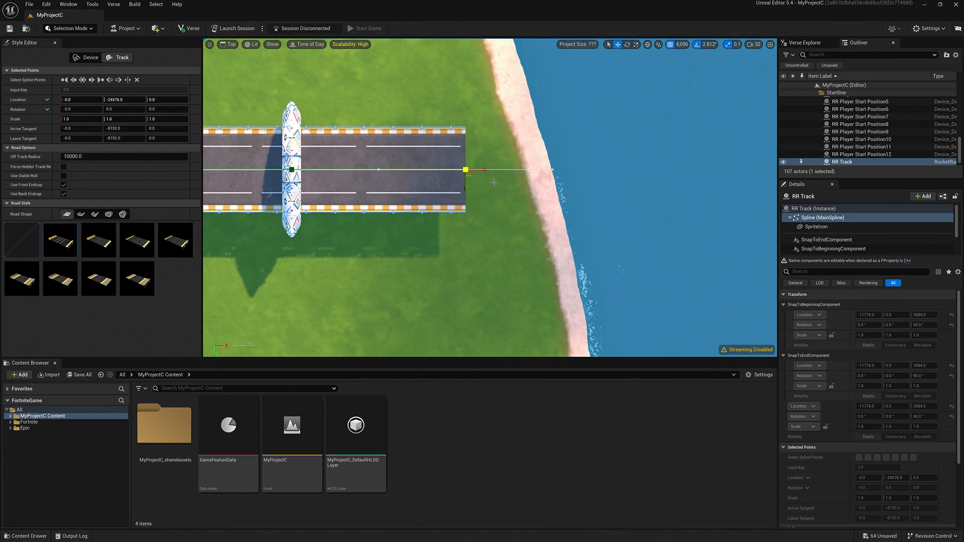
right_click_drag(489, 181, 480, 190)
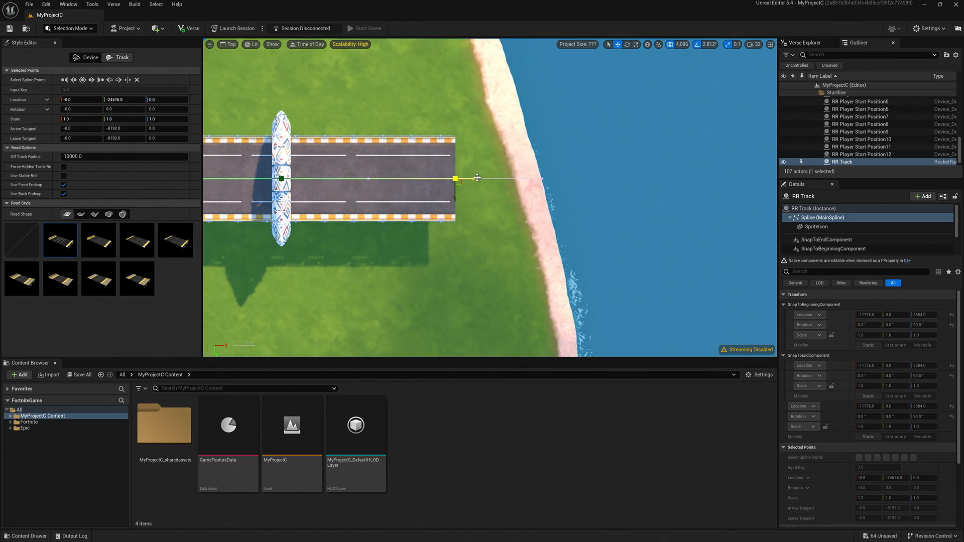
left_click_drag(475, 179, 648, 178, "alt")
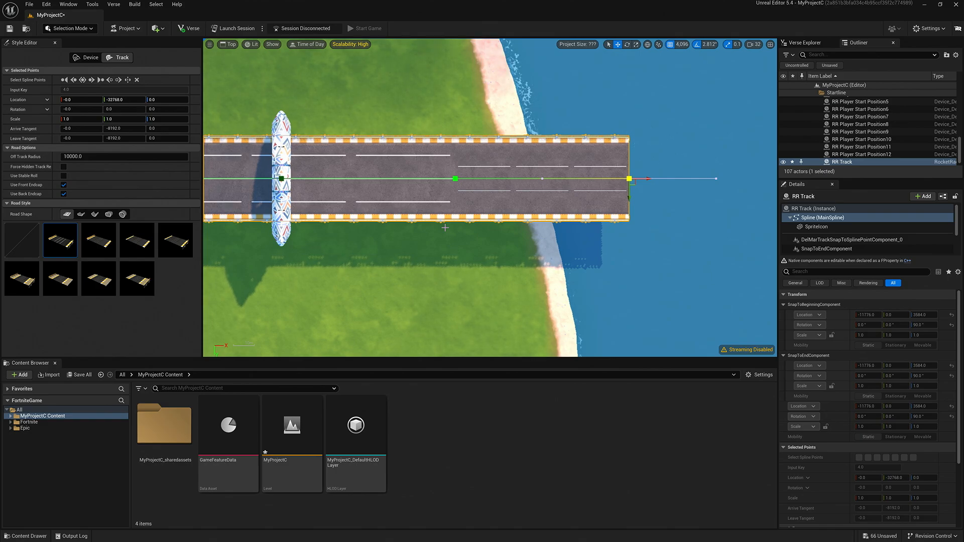
scroll(445, 228, "down", 8)
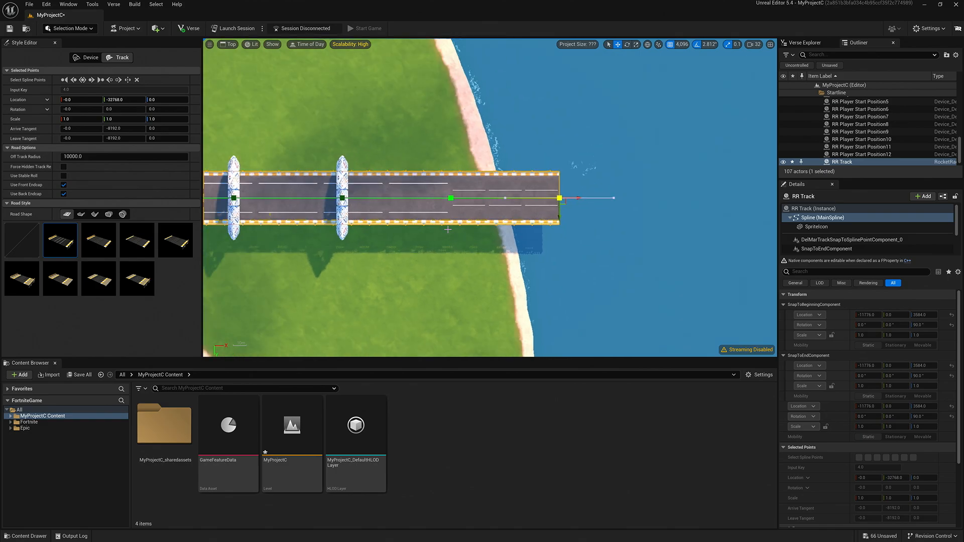
right_click_drag(503, 213, 475, 212)
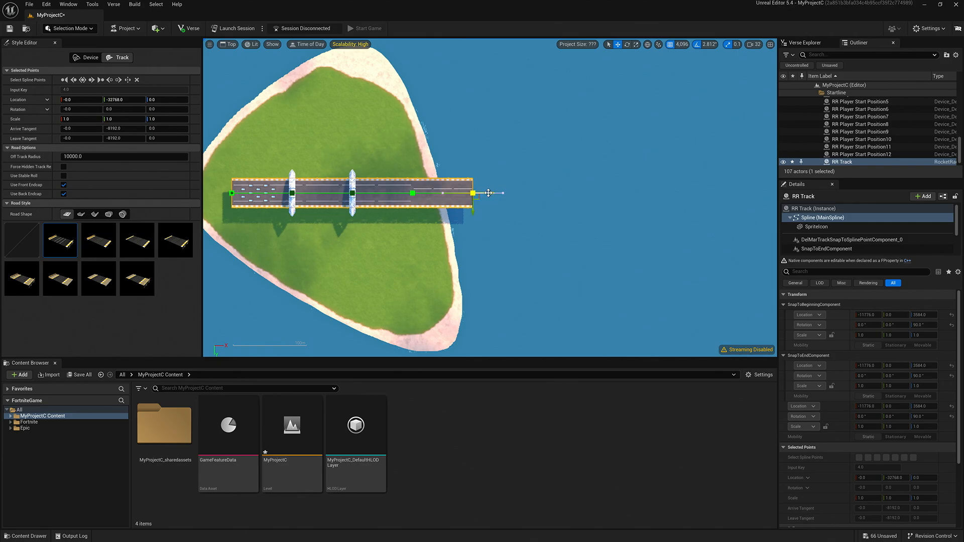
left_click_drag(489, 193, 550, 193, "alt")
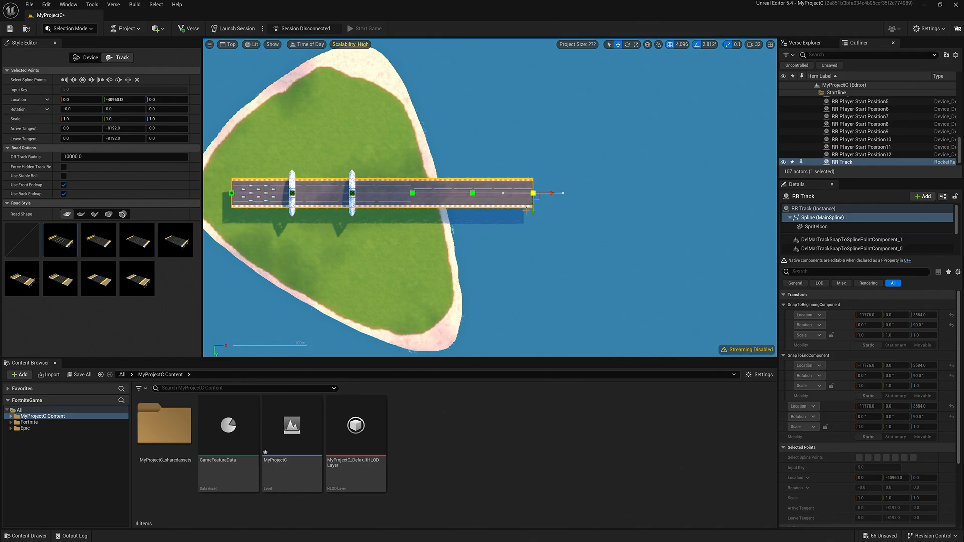
Bend the track around over the water with duplicated spline points at X 8192, Y -49152 and X 16384, Y -40960.
right_click_drag(540, 199, 510, 201)
left_click_drag(511, 200, 571, 260, "alt")
right_click_drag(571, 213, 578, 160)
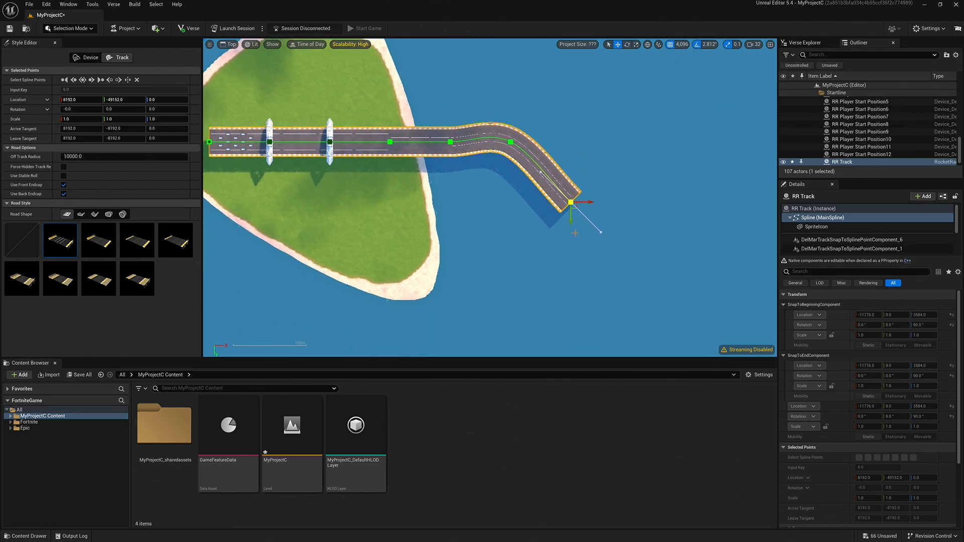
left_click_drag(571, 217, 532, 266, "alt")
right_click_drag(531, 266, 587, 218)
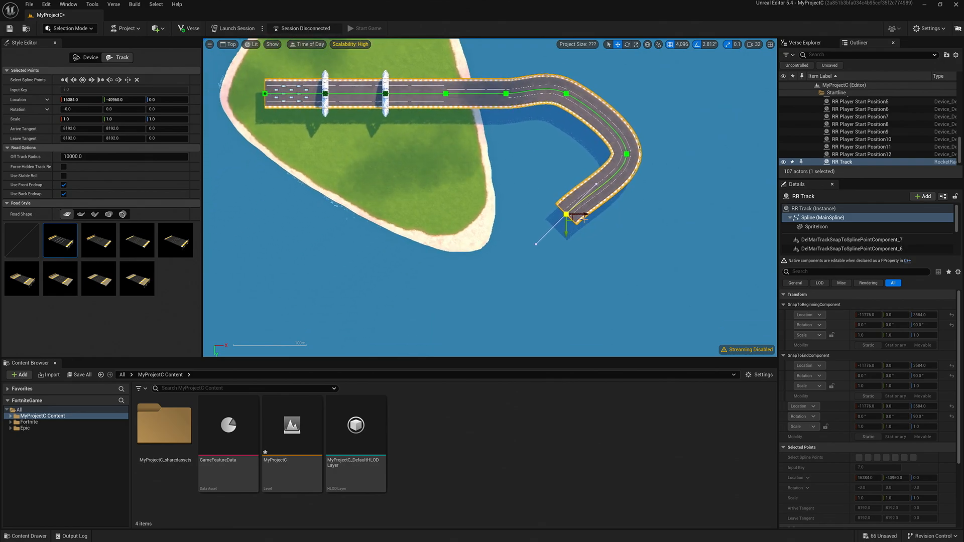
Continue the track straight to X 16384, Y -24576, then curve it through new points at X 24576, Y -16384 and X 32768, Y -16384.
left_click_drag(587, 218, 463, 214, "alt")
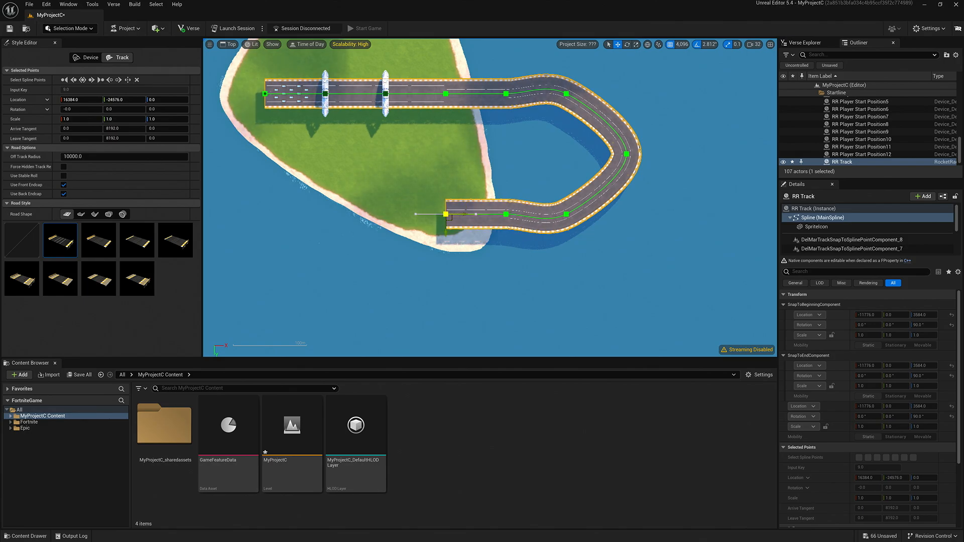
right_click_drag(459, 243, 538, 219)
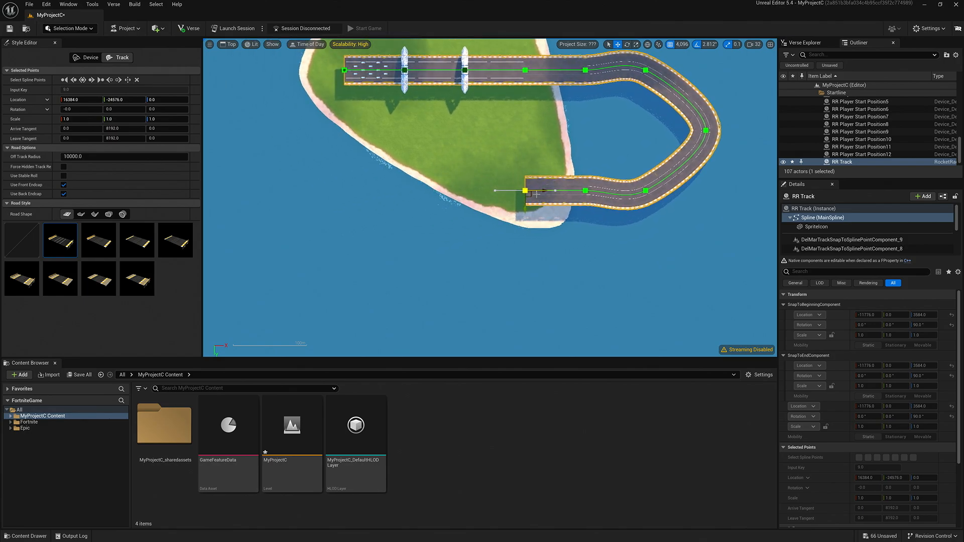
left_click_drag(536, 193, 475, 254, "alt")
right_click_drag(547, 183, 549, 140)
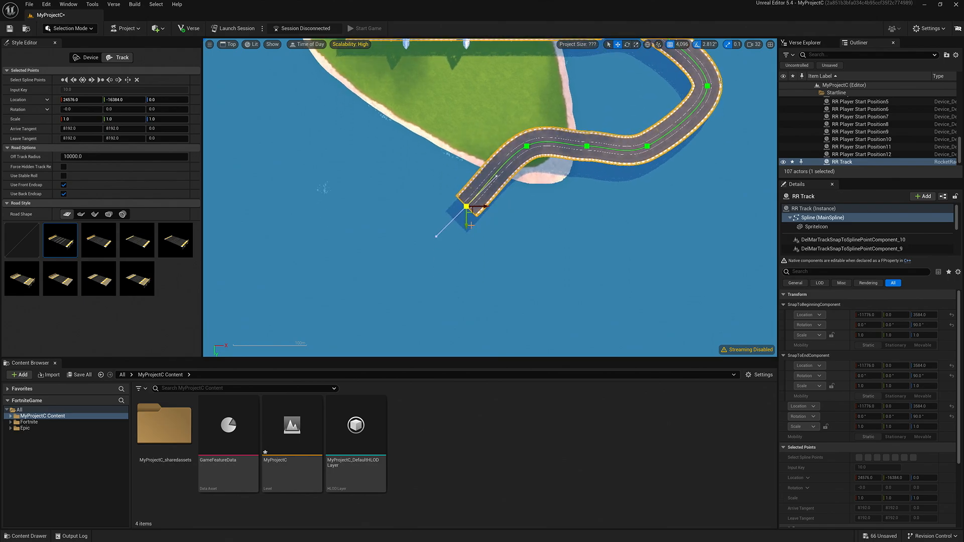
left_click_drag(471, 226, 471, 285, "alt")
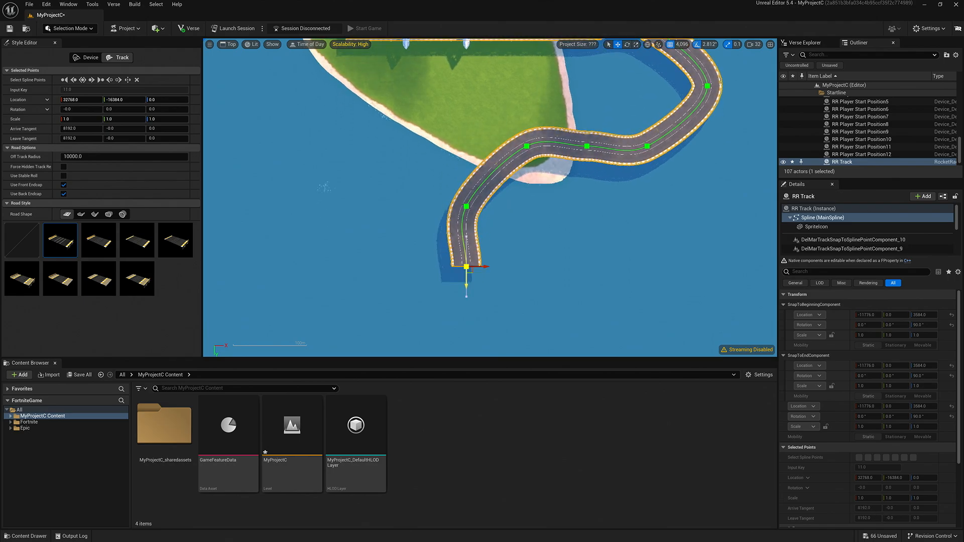
Extend the track straight over the water by duplicating its end spline point to X 40960 and X 49152, both at Y -16384.
right_click_drag(467, 285, 486, 240)
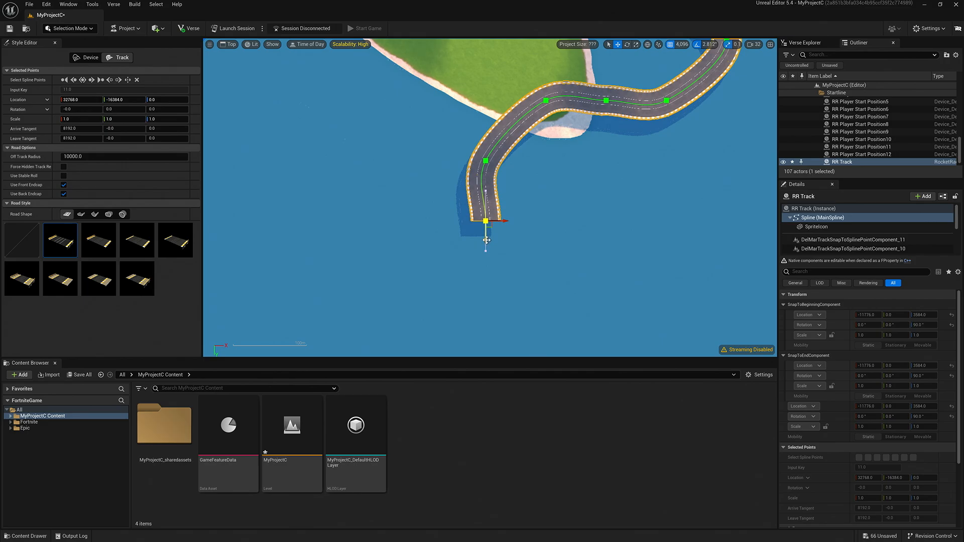
left_click_drag(486, 239, 487, 300, "alt")
right_click_drag(487, 300, 497, 215)
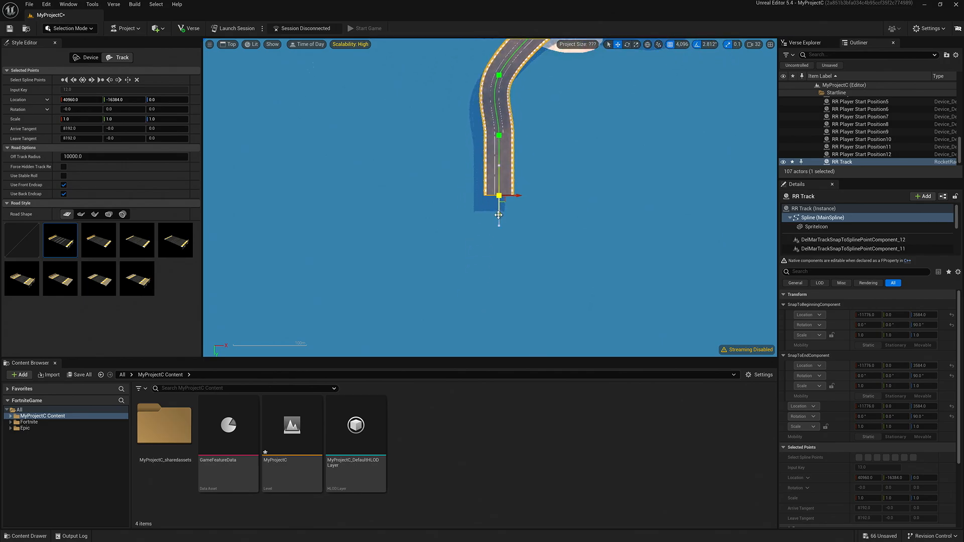
left_click_drag(498, 215, 498, 275, "alt")
right_click_drag(498, 275, 534, 209)
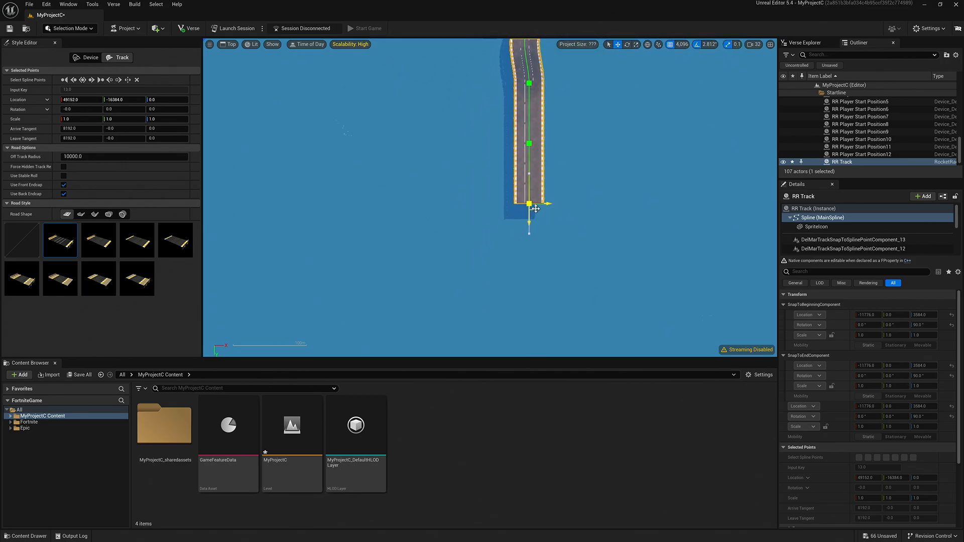
Turn the track back in a hairpin with duplicated spline points at X 57344, Y -8192; X 49152, Y 0; and X 40960, Y 0.
left_click_drag(535, 210, 409, 203, "alt")
scroll(505, 237, "down", 4)
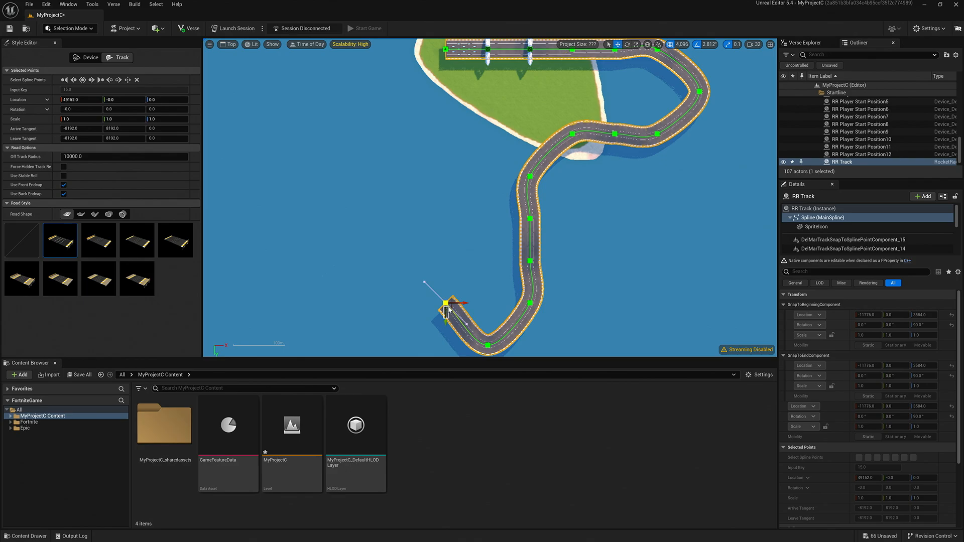
left_click_drag(446, 304, 447, 262, "alt")
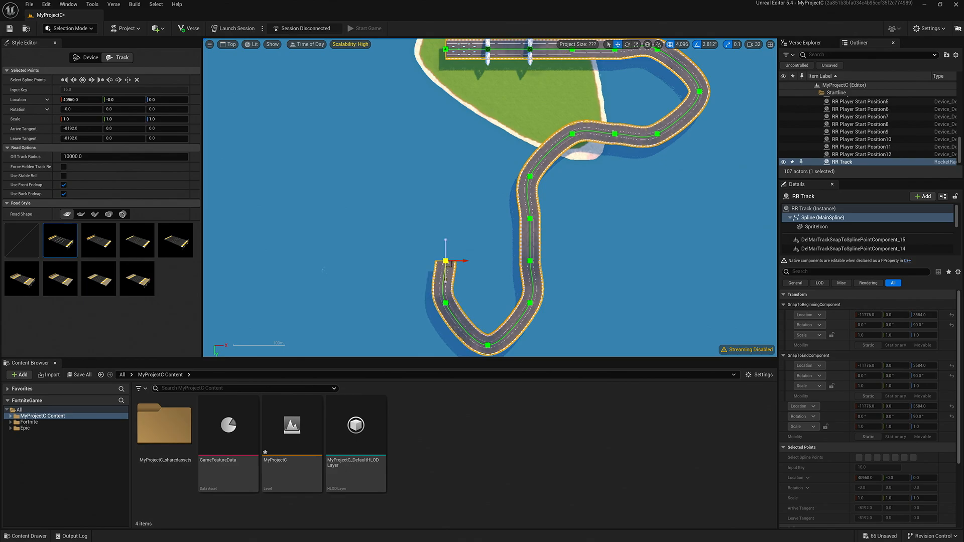
scroll(501, 251, "down", 2)
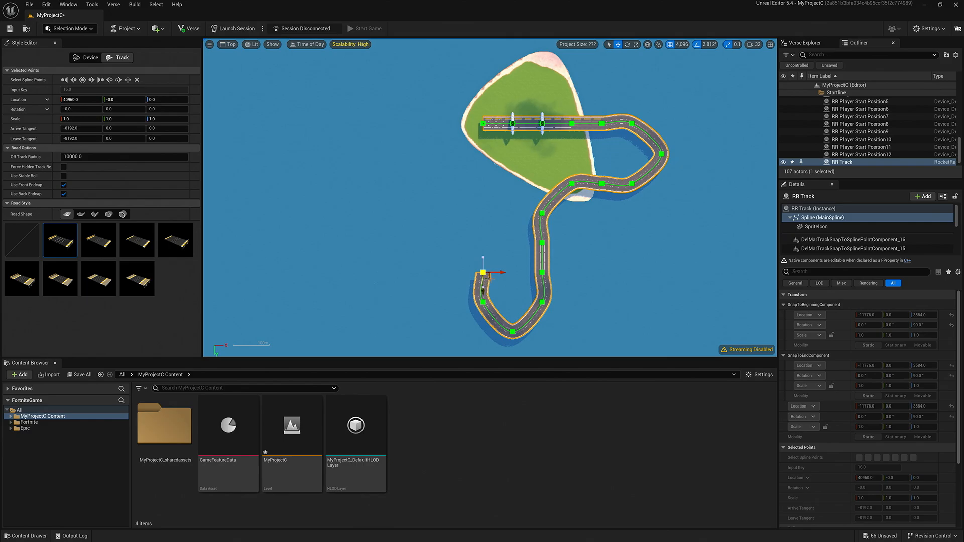
Lead the track back toward the start line with duplicated points at X 24576, Y 16384; X 8192, Y 28672; and X 0, Y 8192.
left_click_drag(489, 278, 454, 129, "alt")
right_click_drag(413, 190, 419, 204)
scroll(419, 204, "down", 2)
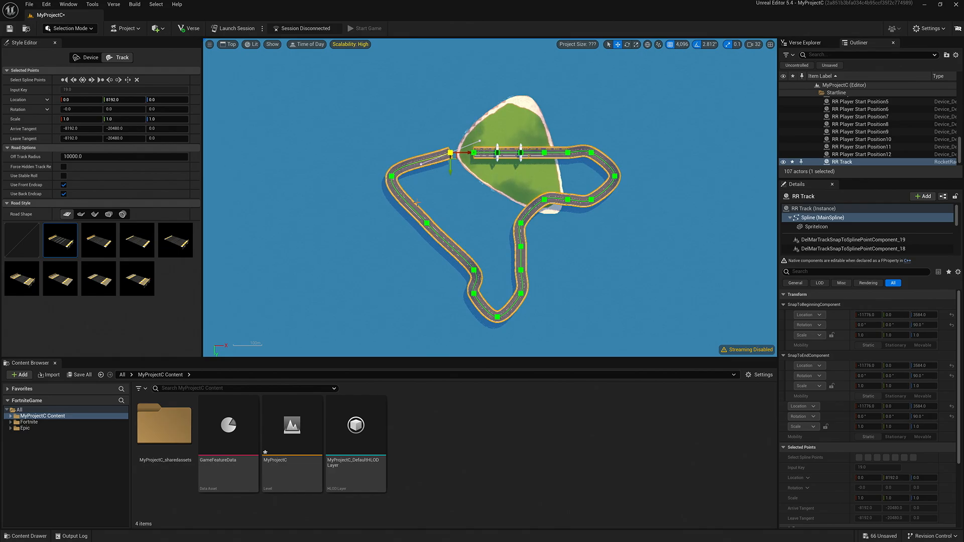
Close the gap between the track's end and the start line by enabling Looping Track in the device properties.
scroll(452, 153, "up", 4)
scroll(472, 153, "up", 2)
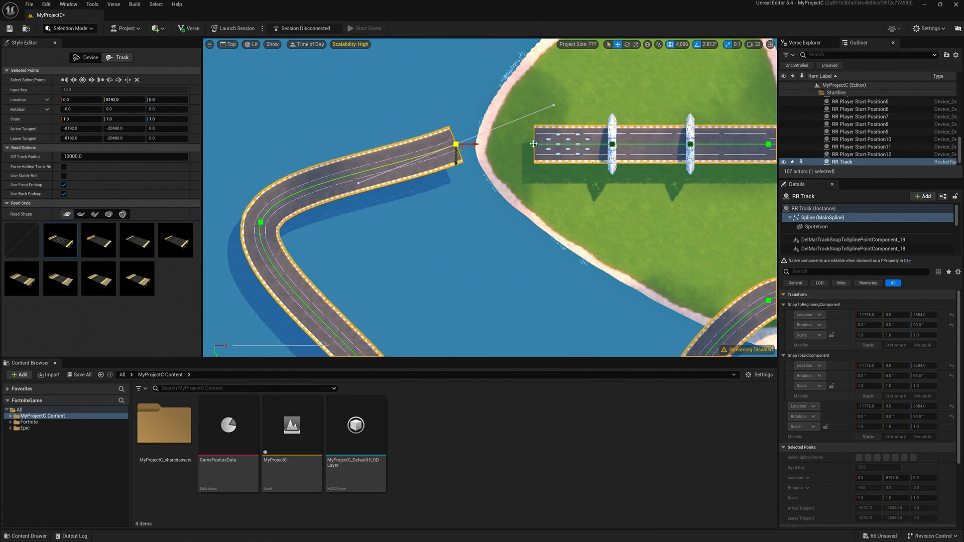
left_click(92, 58)
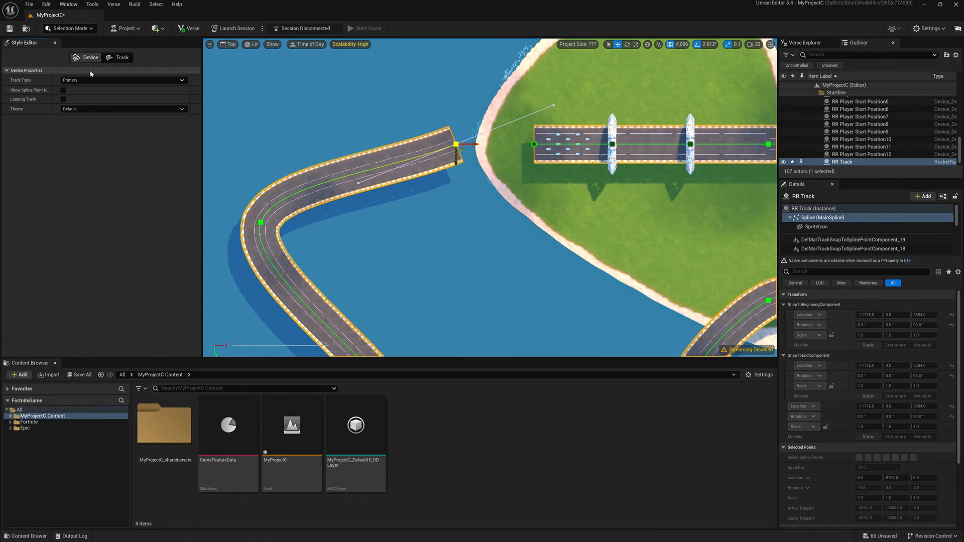
left_click(63, 99)
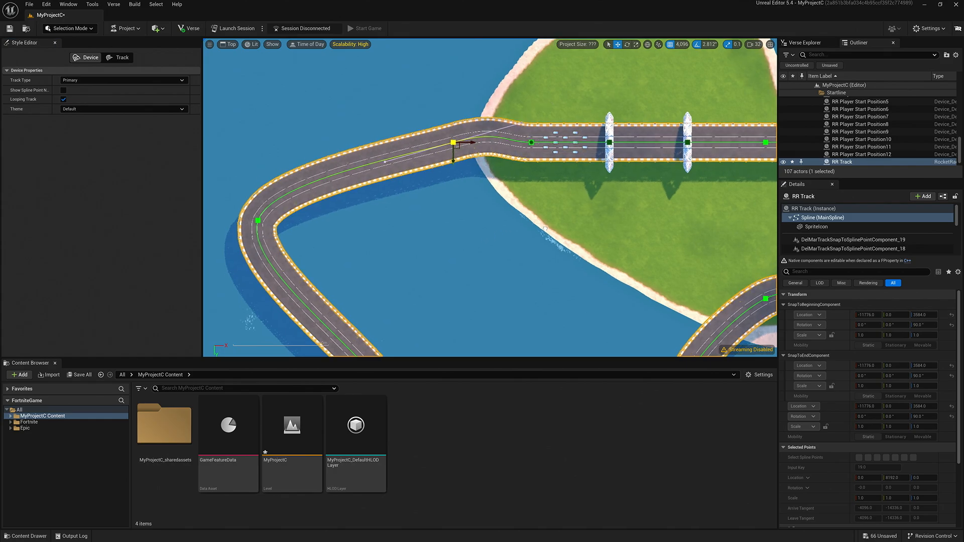
Rotate the closing spline point at X 0, Y 8192 so the track runs straight into the start section.
scroll(460, 162, "up", 2)
scroll(451, 198, "down", 3)
right_click_drag(461, 163, 478, 190)
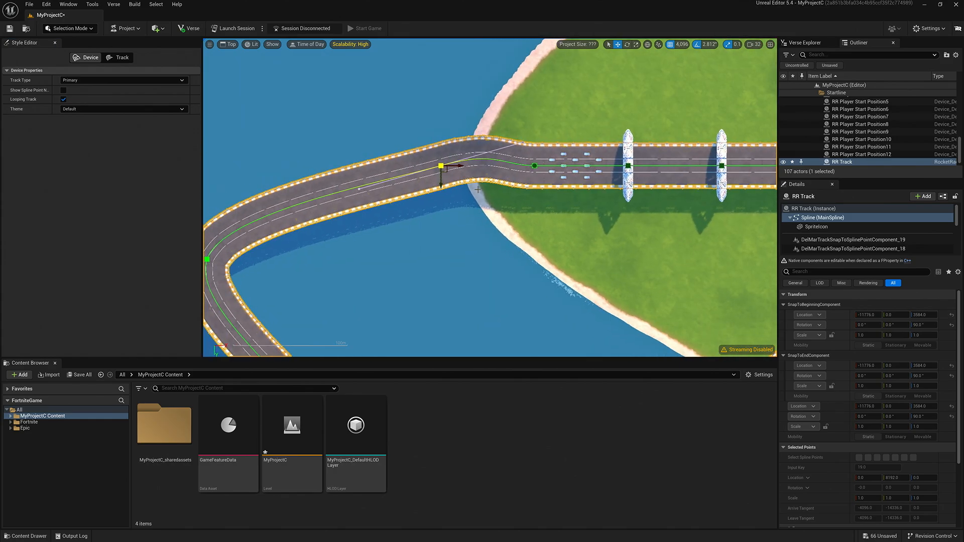
scroll(478, 190, "down", 2)
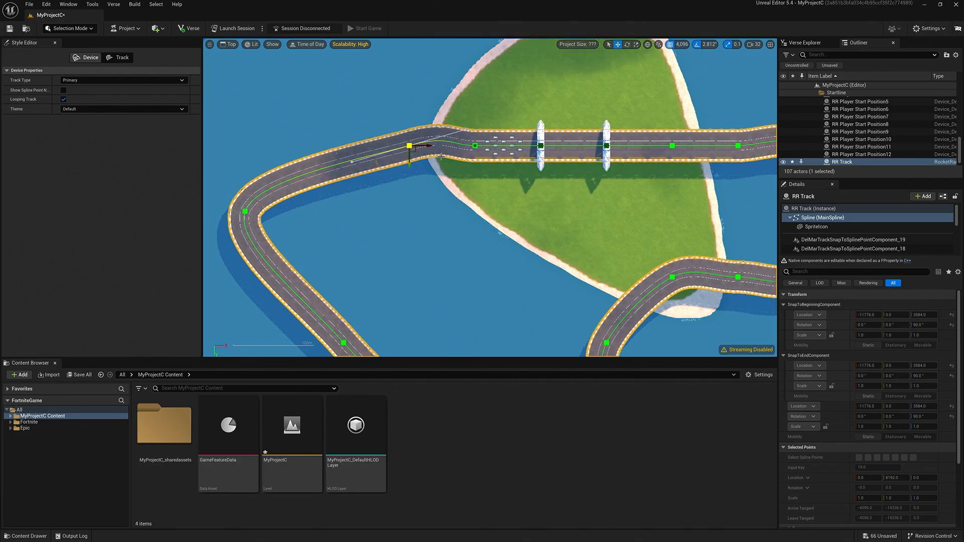
scroll(451, 169, "up", 3)
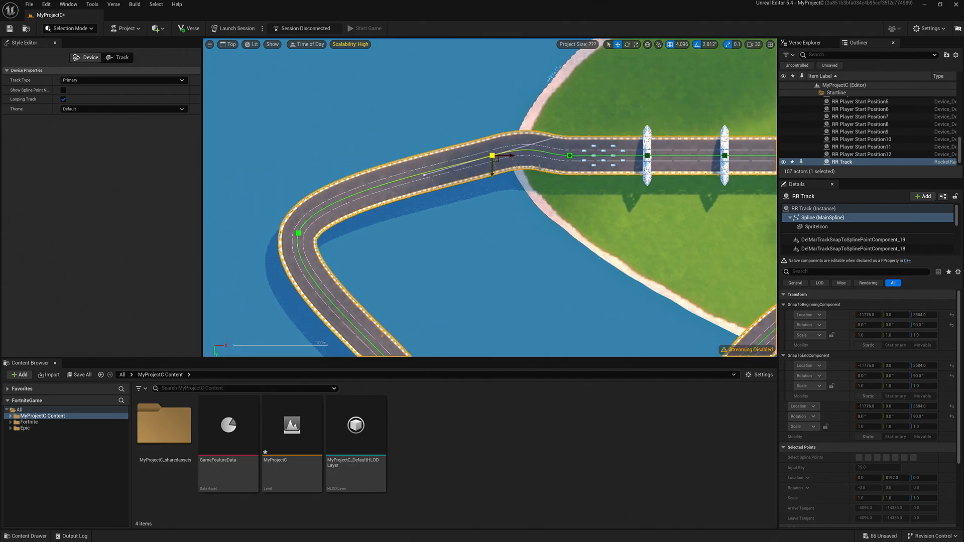
key("e")
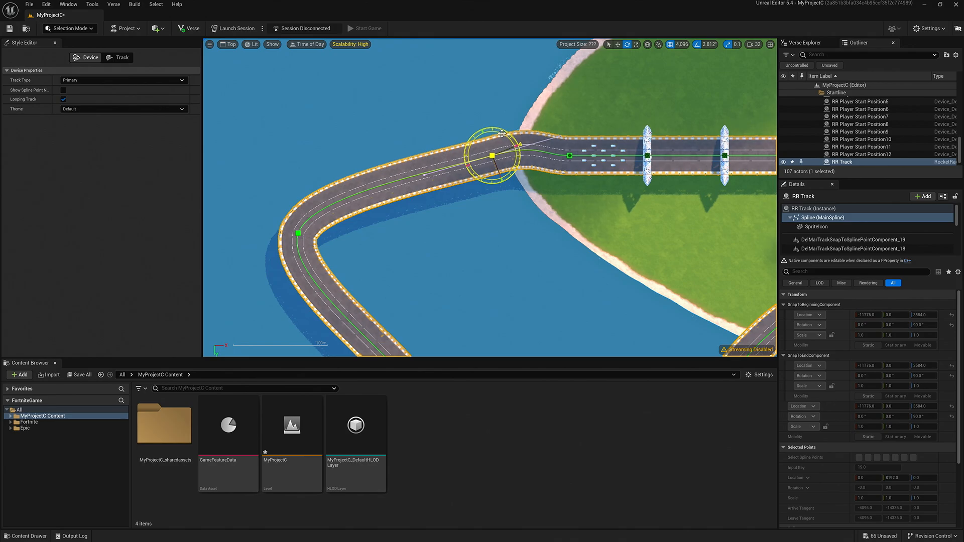
left_click_drag(499, 134, 526, 140)
right_click(501, 175)
Scale up the tangents of the corner spline point at X 8192, Y 28672 to make the bend wider and rounder.
right_click_drag(447, 194, 520, 151)
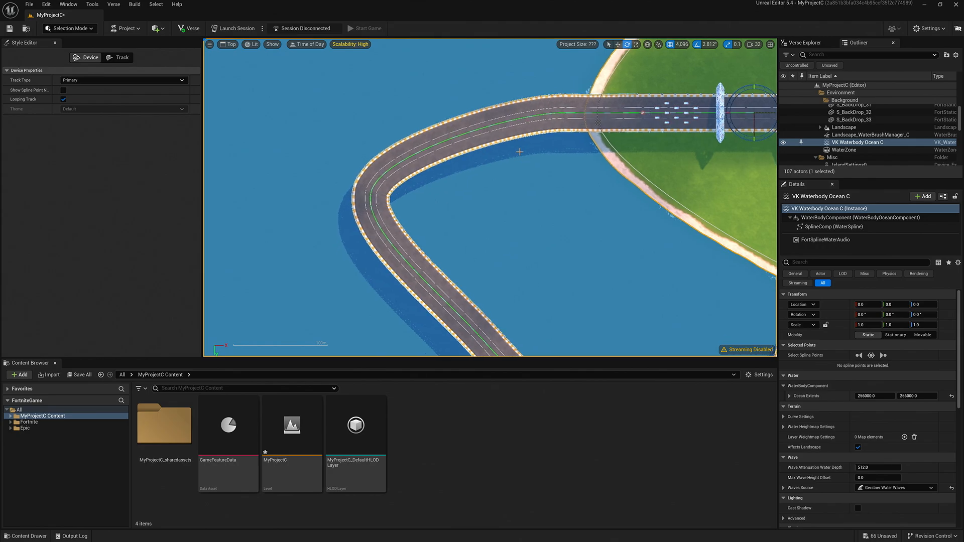
left_click(394, 179)
left_click(371, 190)
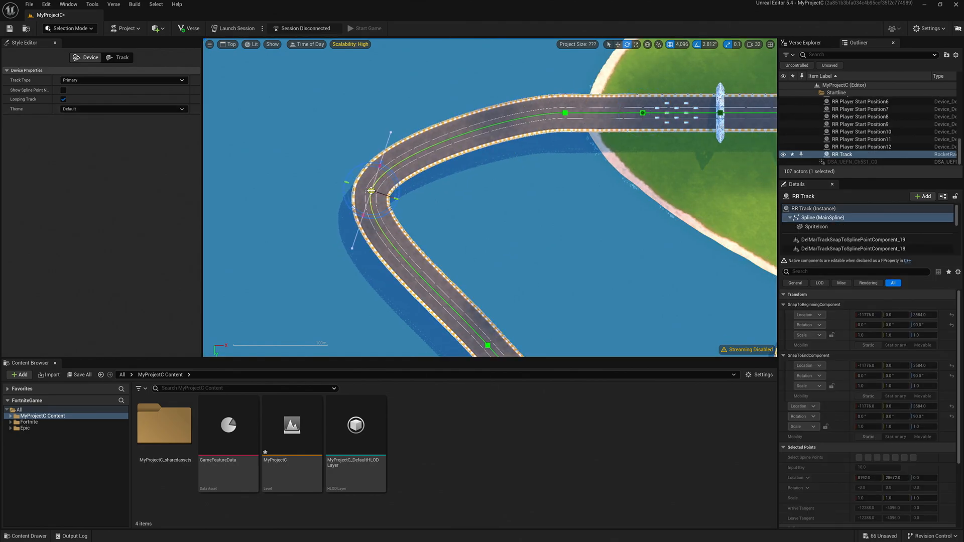
key("r")
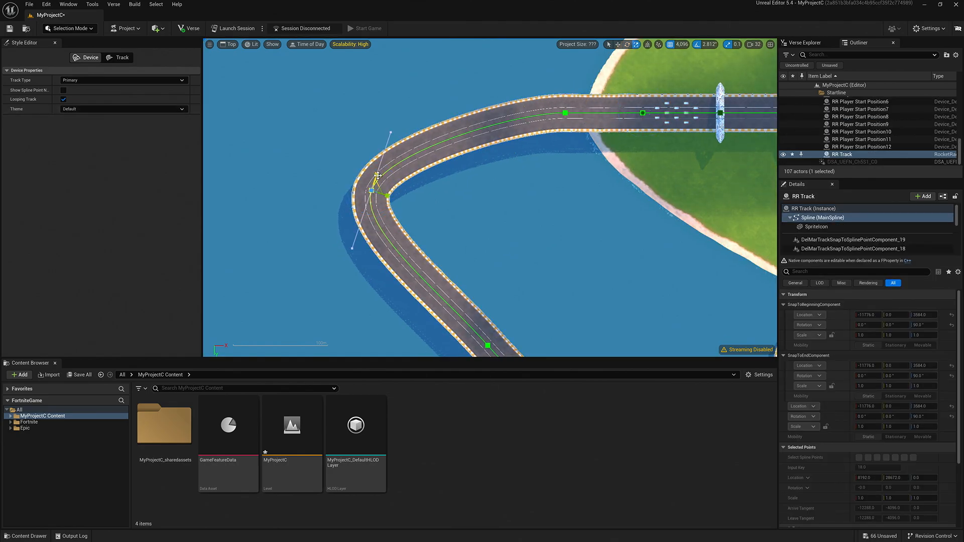
left_click_drag(378, 175, 401, 141)
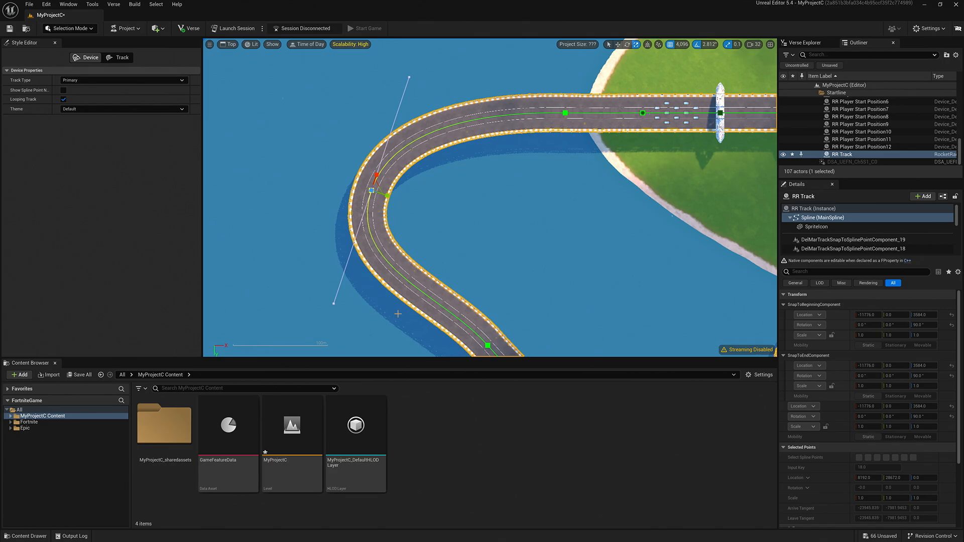
With position snapping set to 512, move the diagonal section's middle spline point to X 27136, Y 19456 and rotate it about -19.69°.
scroll(404, 214, "down", 5)
key("e")
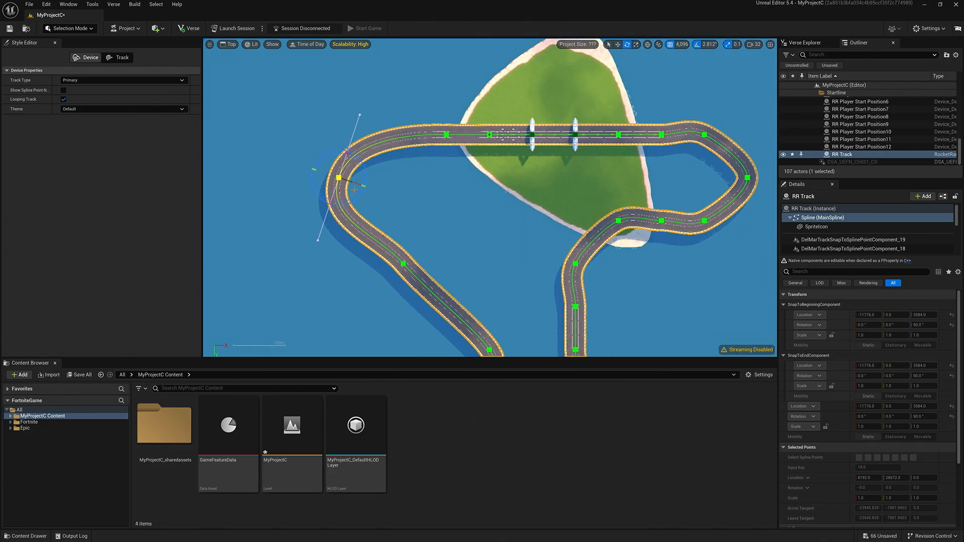
key("w")
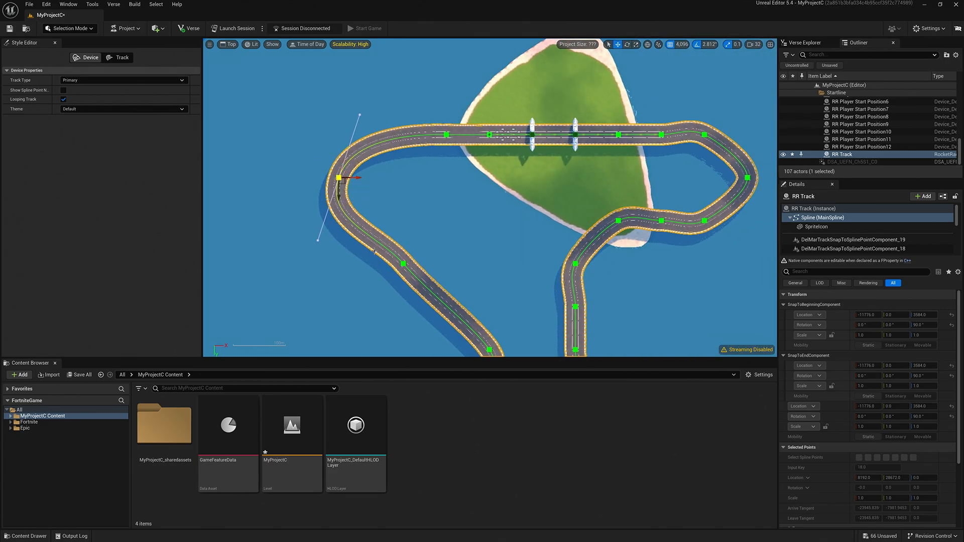
left_click(403, 263)
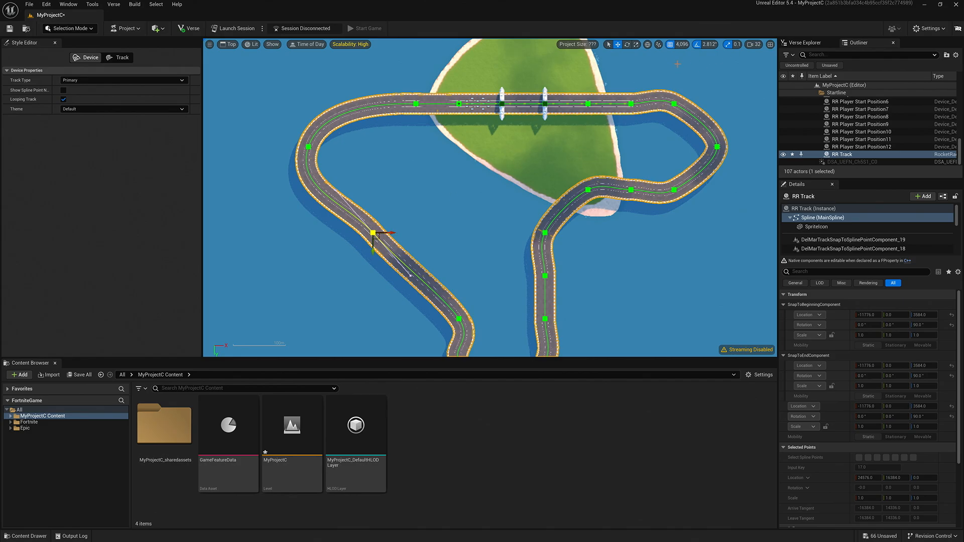
left_click(681, 45)
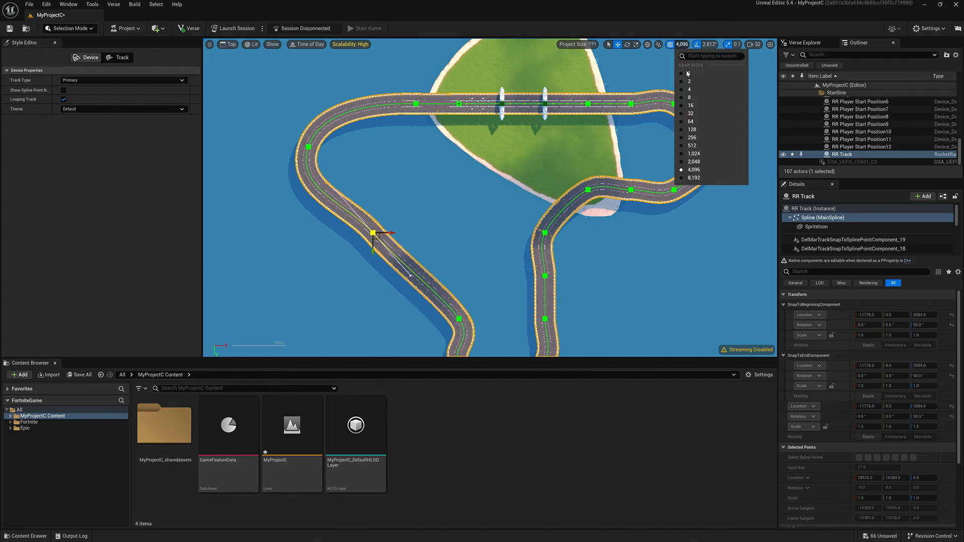
left_click(714, 146)
right_click_drag(390, 220, 447, 212)
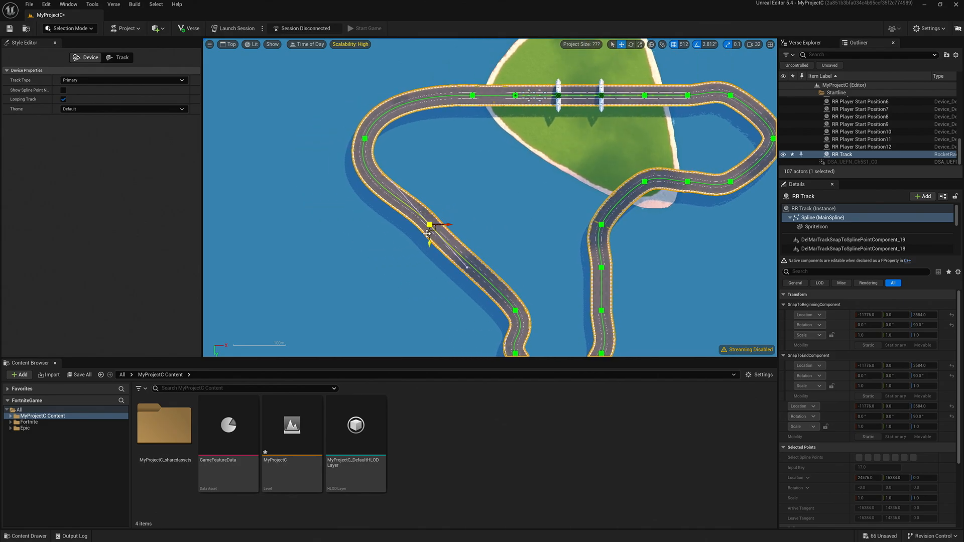
mouse_move(434, 230)
left_mouse_down()
mouse_move(419, 243)
mouse_move(442, 232)
left_mouse_up()
key("e")
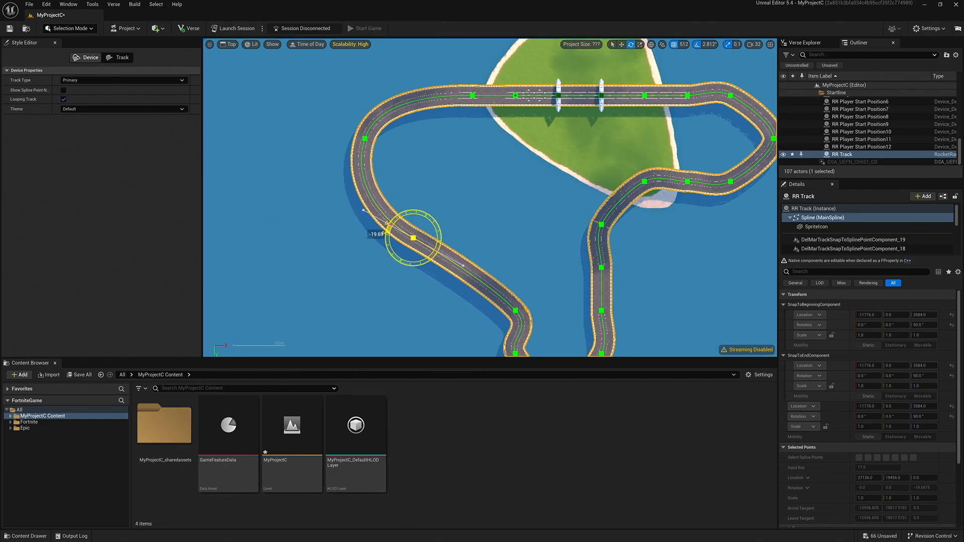
Move the spline point at X 40960, Y 0 to X 39936, Y 3584 to smooth the kink before the hairpin.
right_click_drag(470, 232, 428, 163)
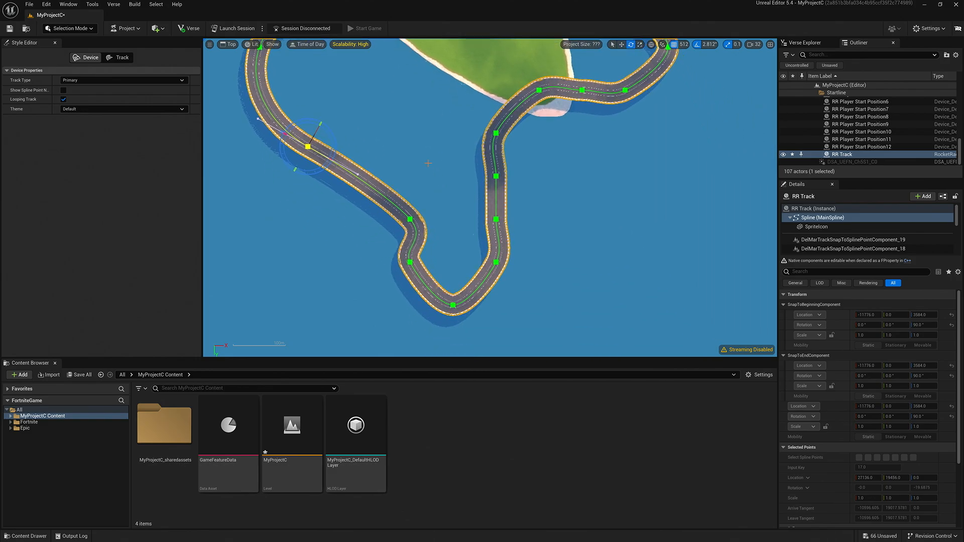
left_click(409, 220)
key("w")
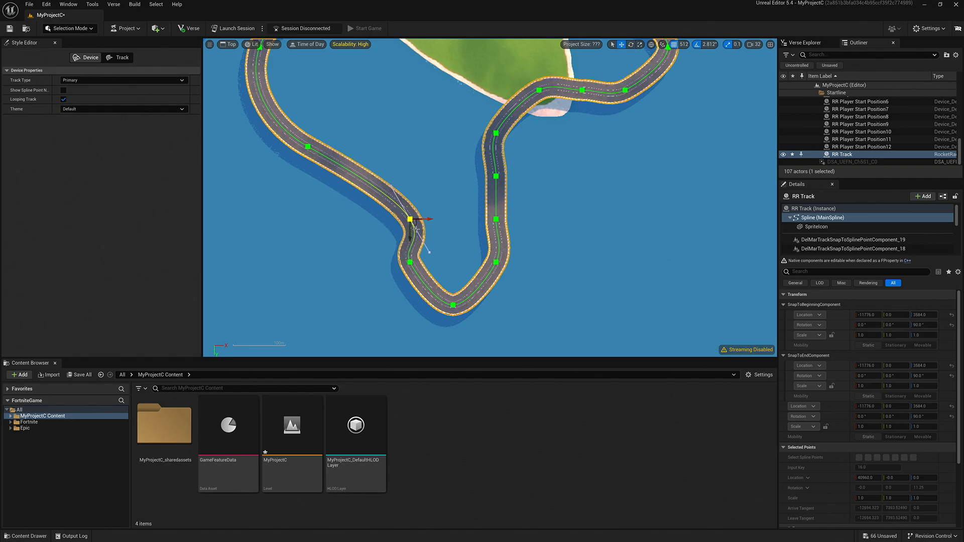
left_click_drag(411, 223, 396, 218)
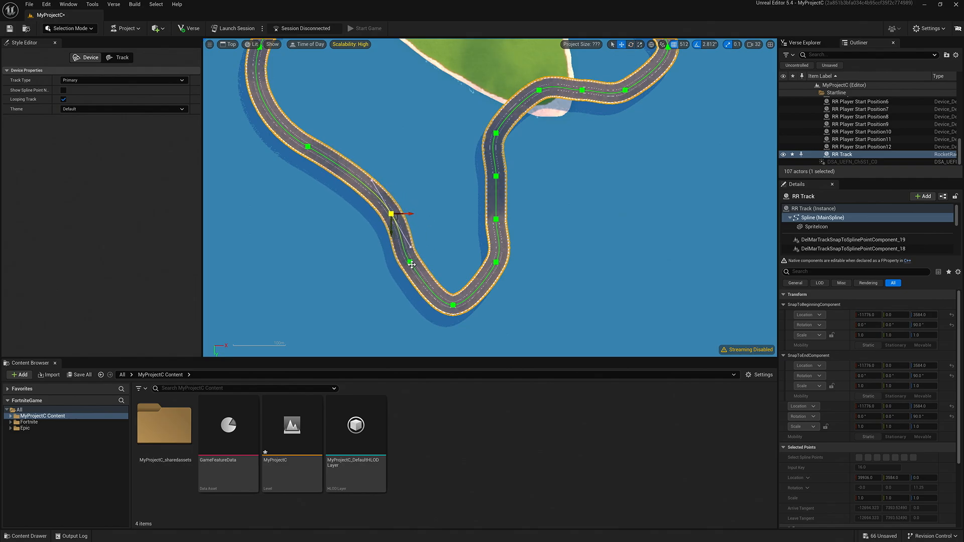
Rotate the spline points on both sides of the hairpin at X 49152, by about 30.94° at Y 0 and -25.31° at Y -16384.
left_click(411, 262)
key("e")
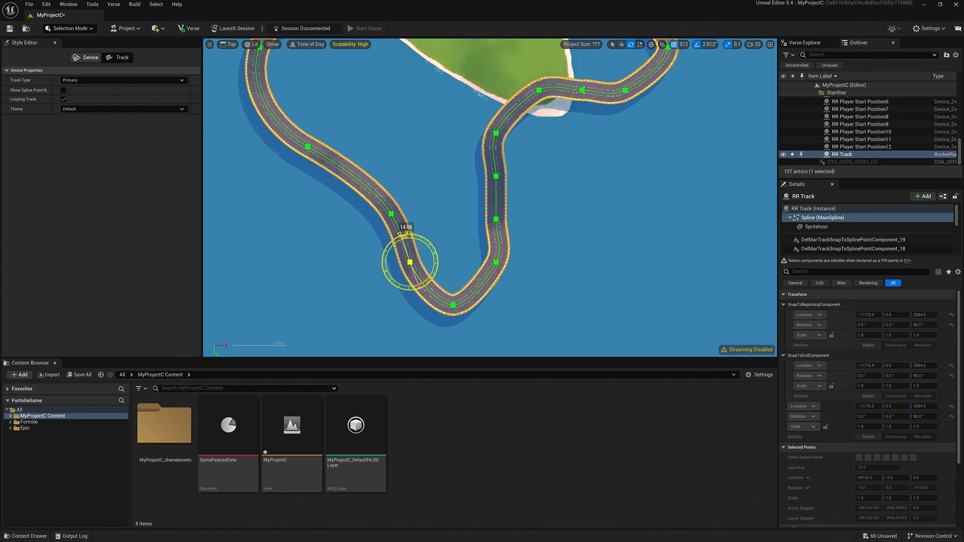
left_click_drag(406, 232, 433, 279)
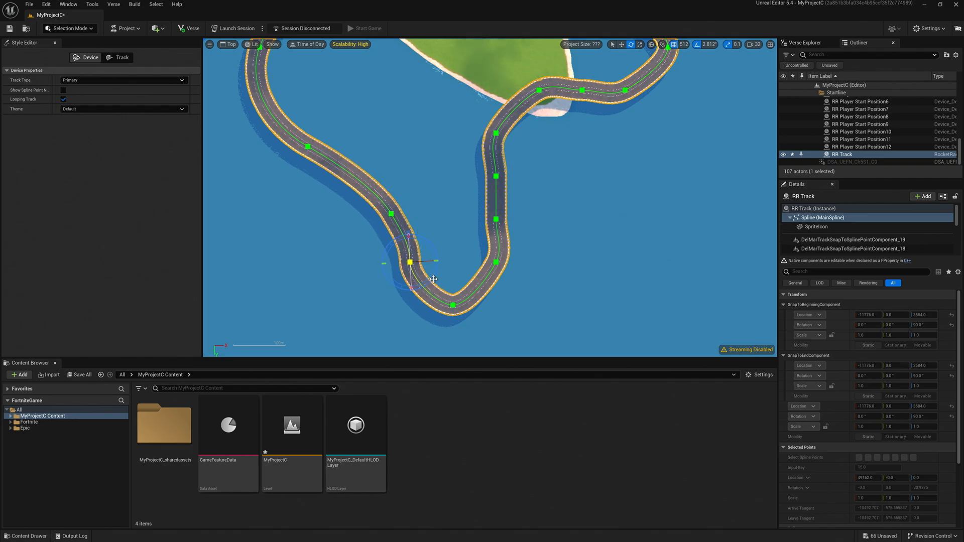
left_click(496, 261)
mouse_move(496, 290)
left_mouse_down()
mouse_move(510, 288)
mouse_move(500, 290)
left_mouse_up()
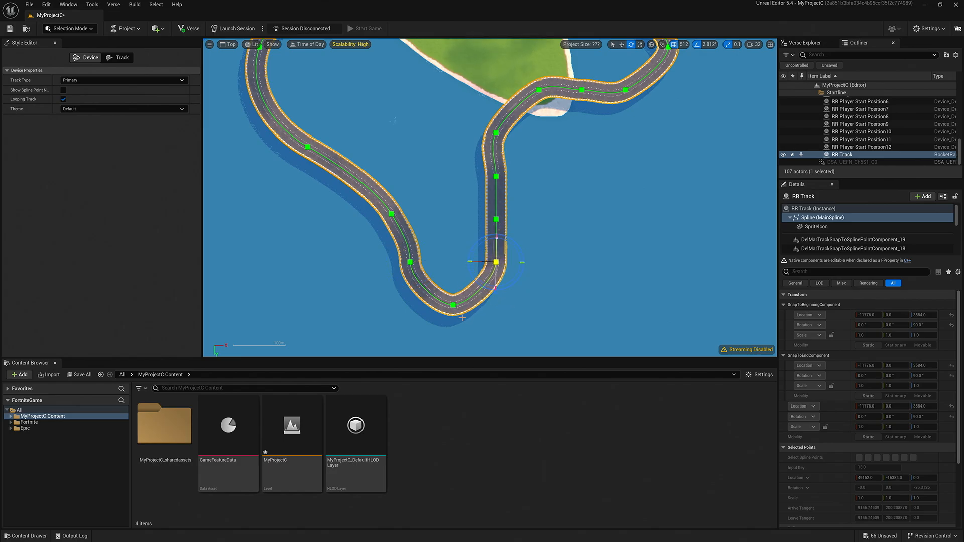
Scale up the tangents of the hairpin's apex point at X 57344, Y -8192 to round the turn.
left_click(453, 304)
scroll(448, 307, "up", 3)
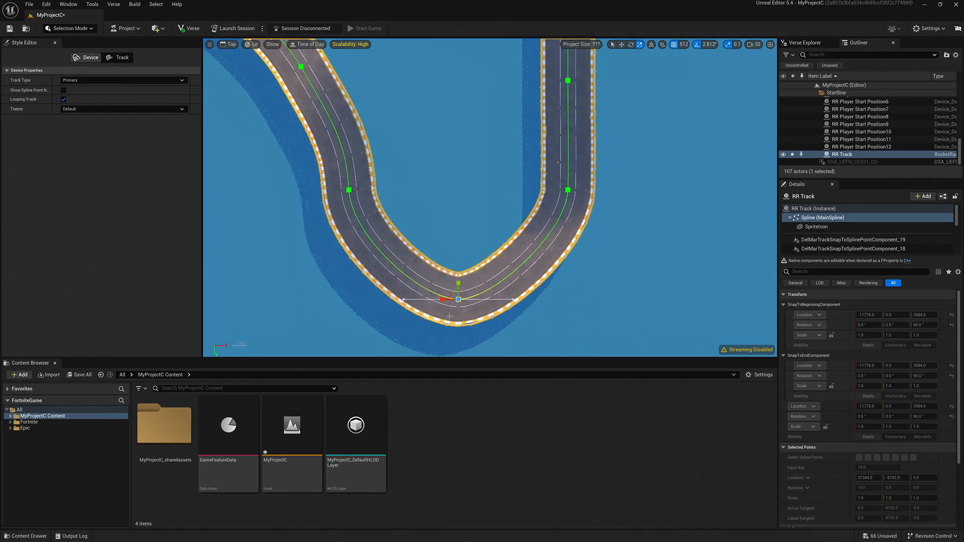
left_click_drag(441, 299, 389, 299)
Rotate the spline point at X 24576, Y -16384 by about -25.31° to line it up with the straight.
right_click_drag(542, 208, 502, 296)
scroll(502, 297, "down", 3)
right_click_drag(531, 183, 512, 249)
scroll(490, 151, "up", 3)
left_click(478, 181)
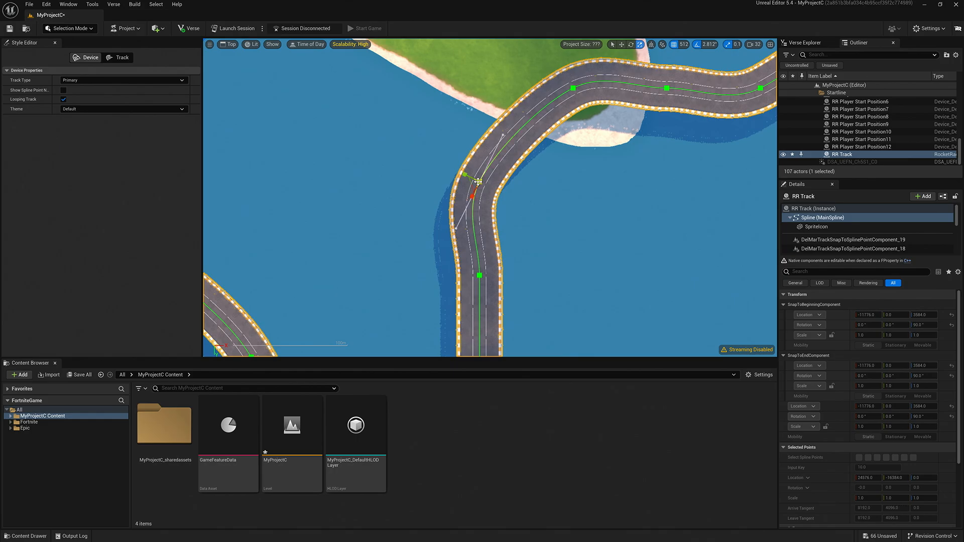
key("e")
left_click_drag(480, 206, 492, 207)
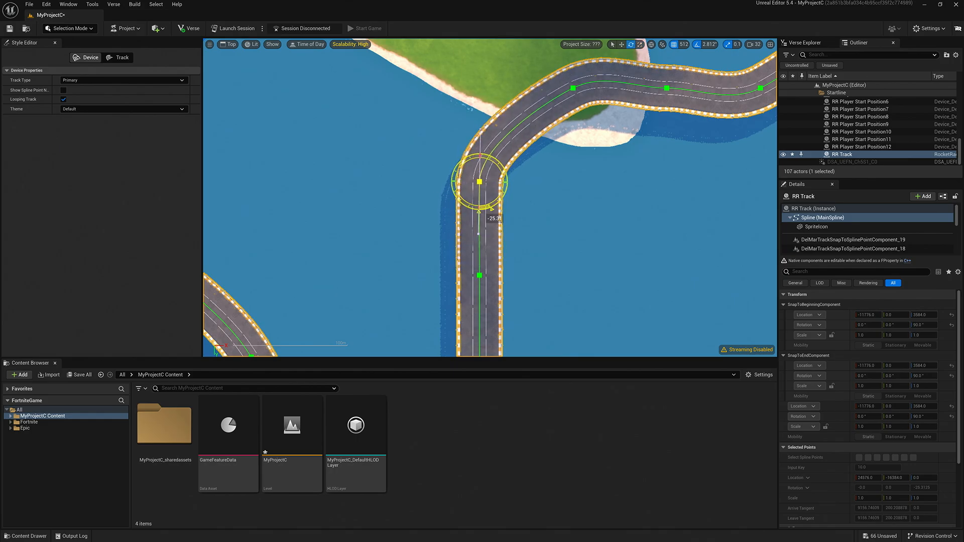
Rotate the spline point at X 16384, Y -24576 by 22.5° and scale up its tangents to widen the bend at the shore.
right_click_drag(533, 184, 481, 242)
left_click(522, 145)
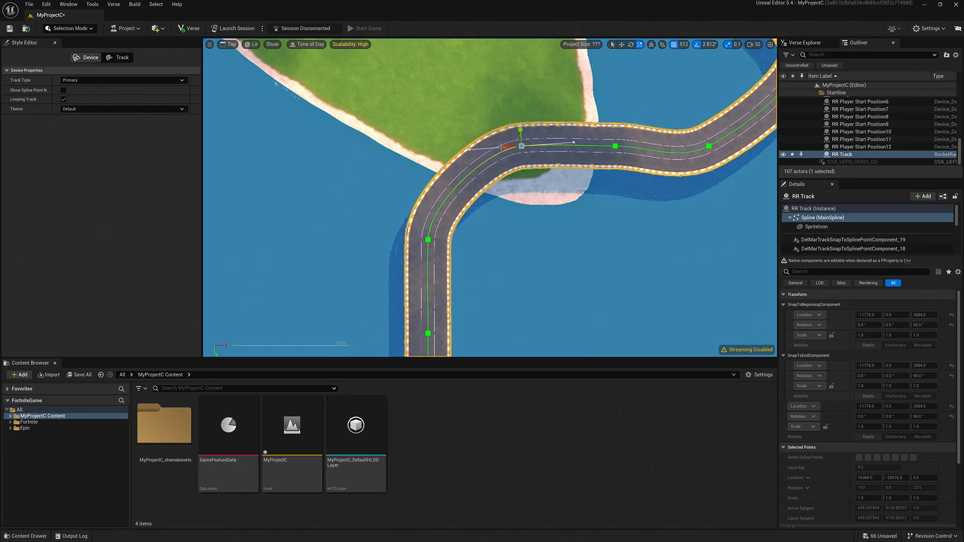
left_click_drag(501, 147, 477, 147)
Rotate the spline point at X 16384, Y -40960 by about 25.31° and rotate its opposite point so both line up with the straights.
right_click_drag(590, 135, 427, 238)
left_click(506, 249)
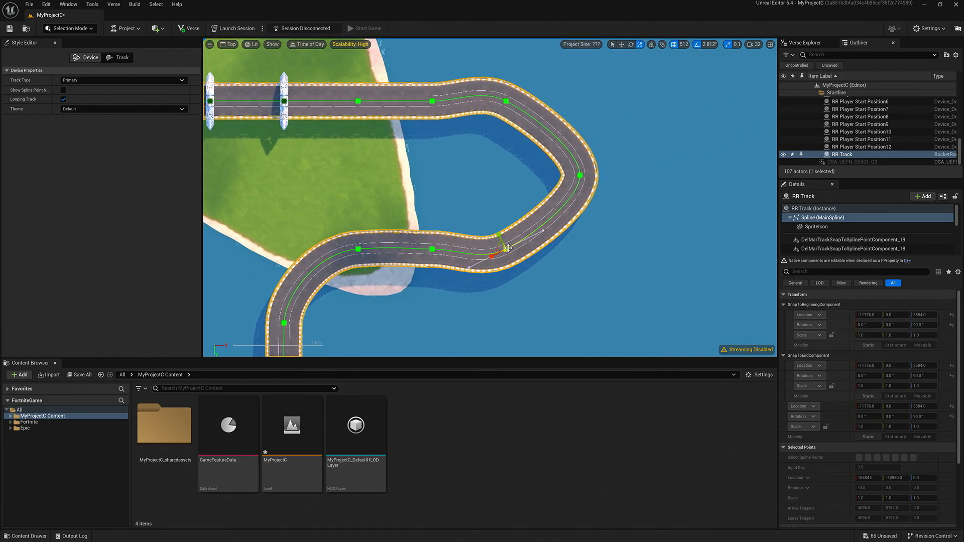
key("e")
left_click_drag(478, 240, 476, 253)
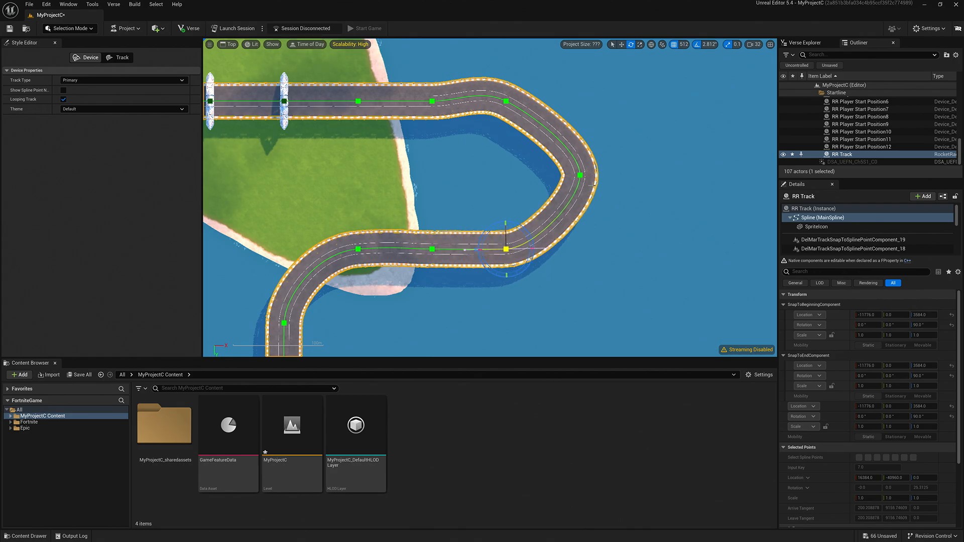
left_click(508, 101)
left_click_drag(504, 74, 543, 109)
Scale up the tangents of the apex point at X 8192, Y -49152 to round the hairpin.
left_click(579, 176)
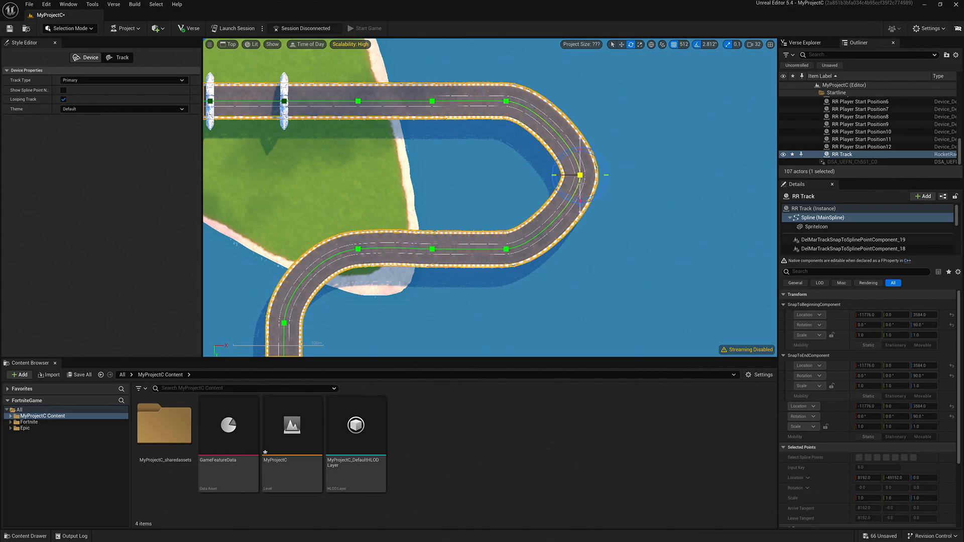
key("r")
left_click_drag(579, 192, 580, 233)
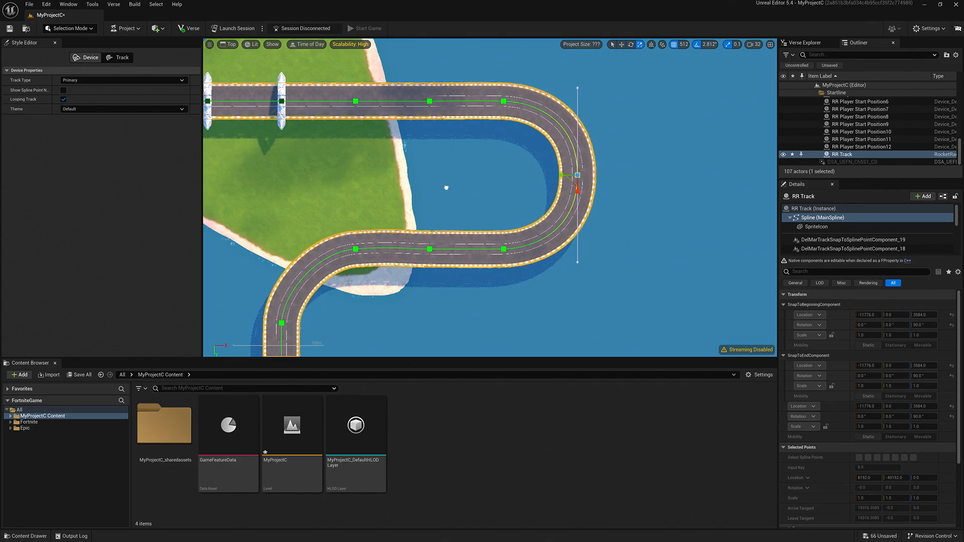
Review the whole loop from above, then switch the viewport to Perspective and clear the selection.
scroll(577, 158, "down", 10)
scroll(540, 194, "up", 1)
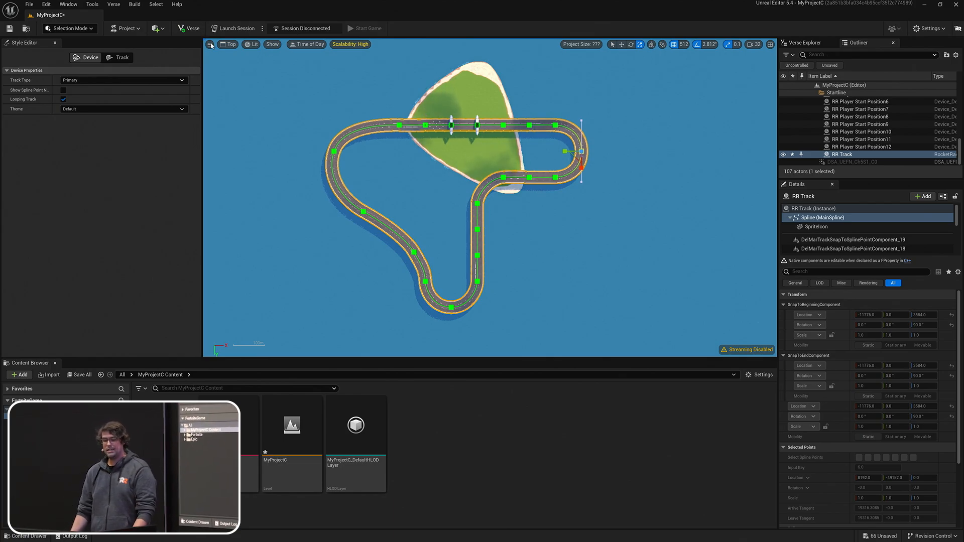
left_click(232, 45)
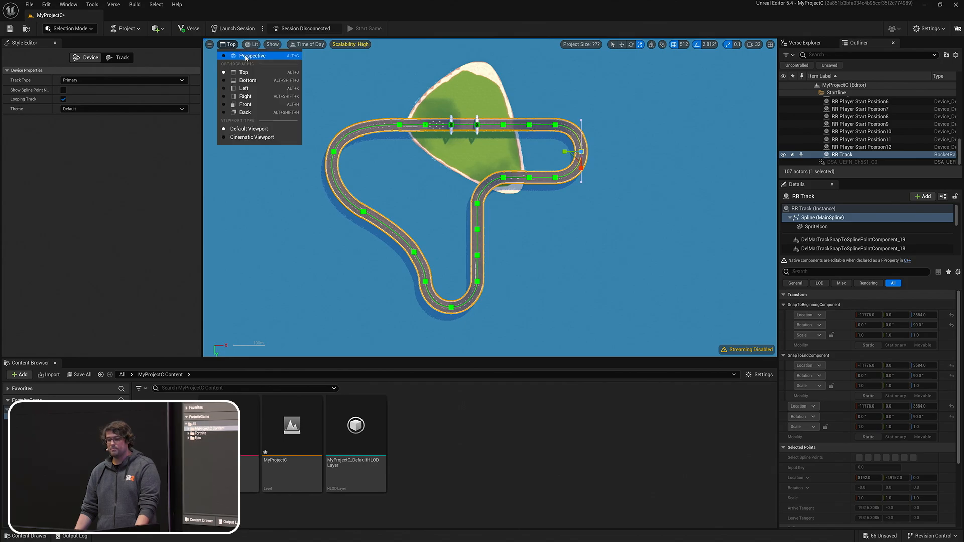
left_click(237, 56)
mouse_move(401, 126)
right_mouse_down()
mouse_move(497, 127)
mouse_move(402, 126)
right_mouse_up()
key("Escape")
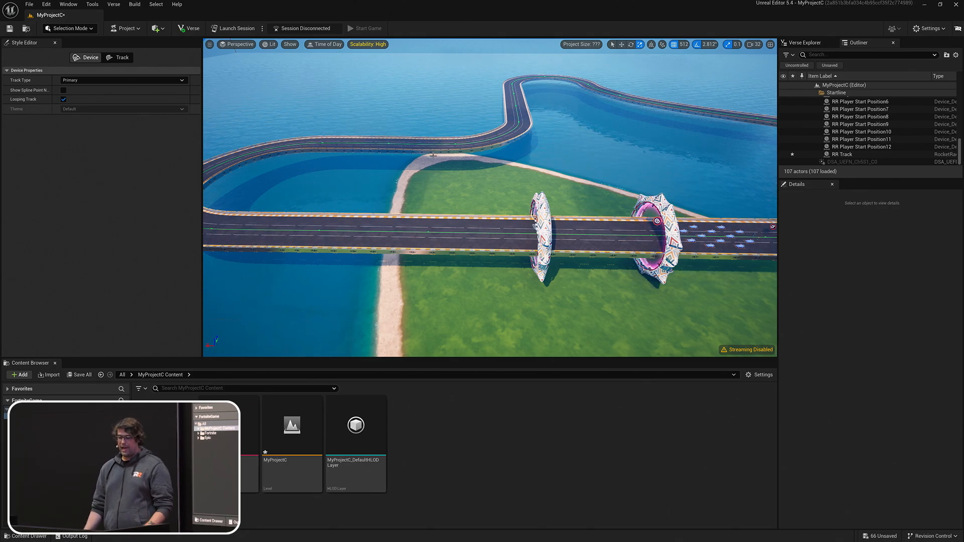
Try to select the spline points around the hairpin beyond the start line one by one.
left_click(432, 232)
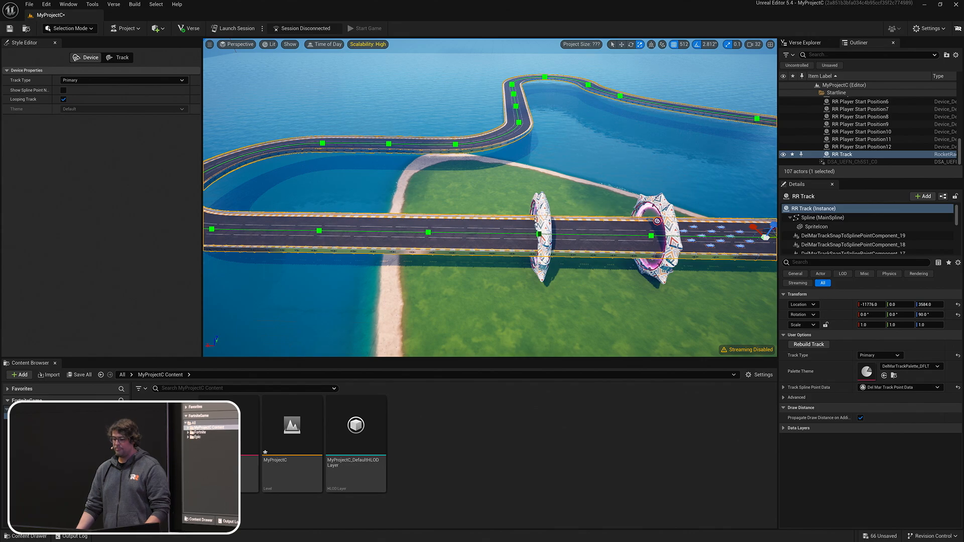
left_click(428, 232)
left_click(428, 232)
right_click_drag(463, 228, 348, 205)
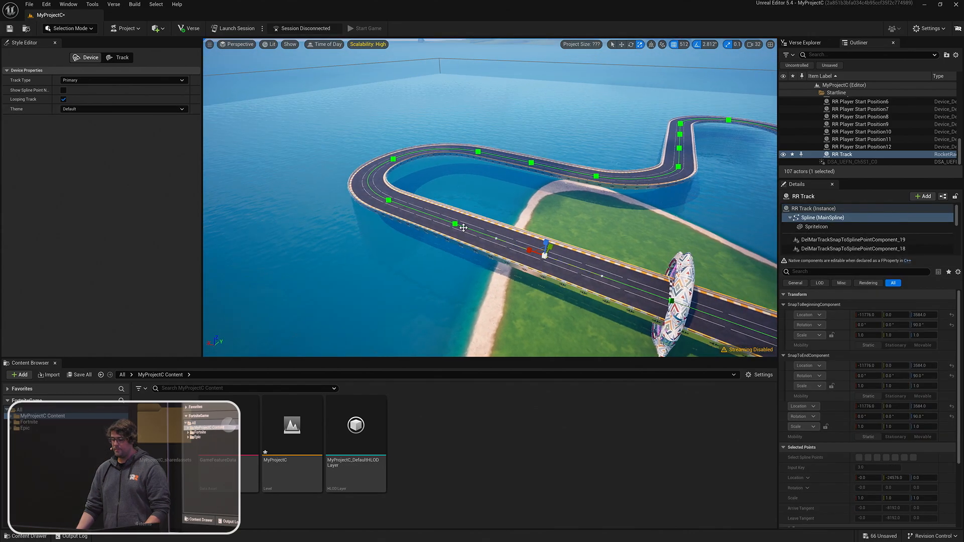
left_click(455, 223, "ctrl")
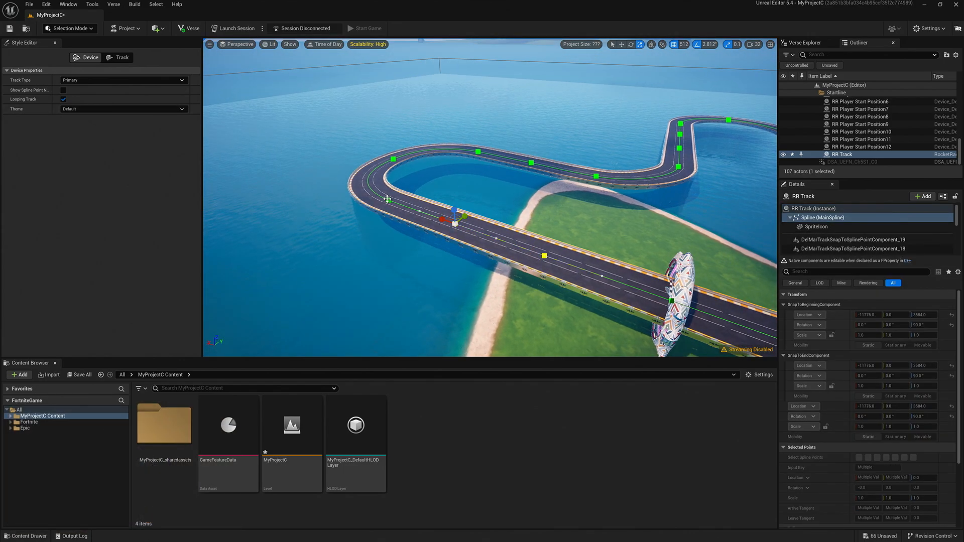
left_click(388, 199, "ctrl")
left_click(393, 159, "ctrl")
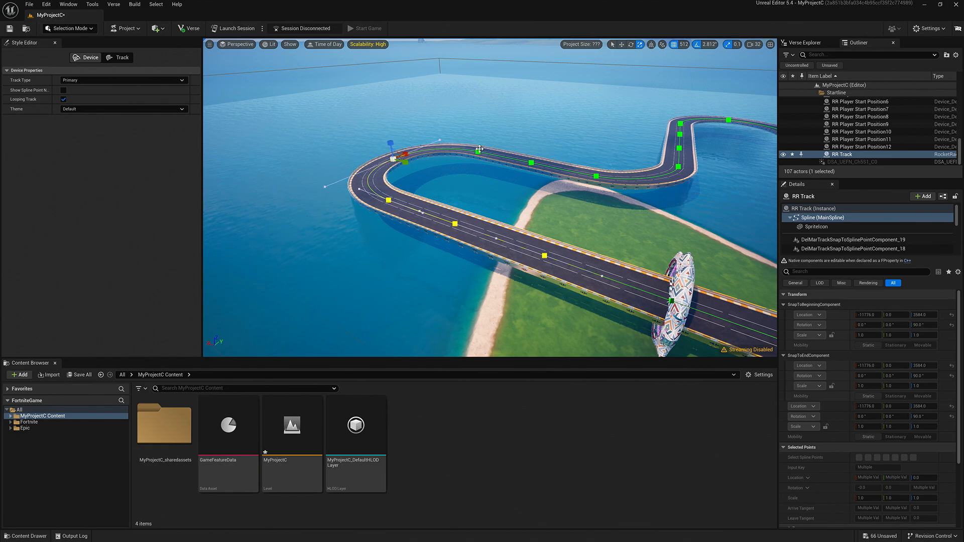
left_click(479, 151, "ctrl")
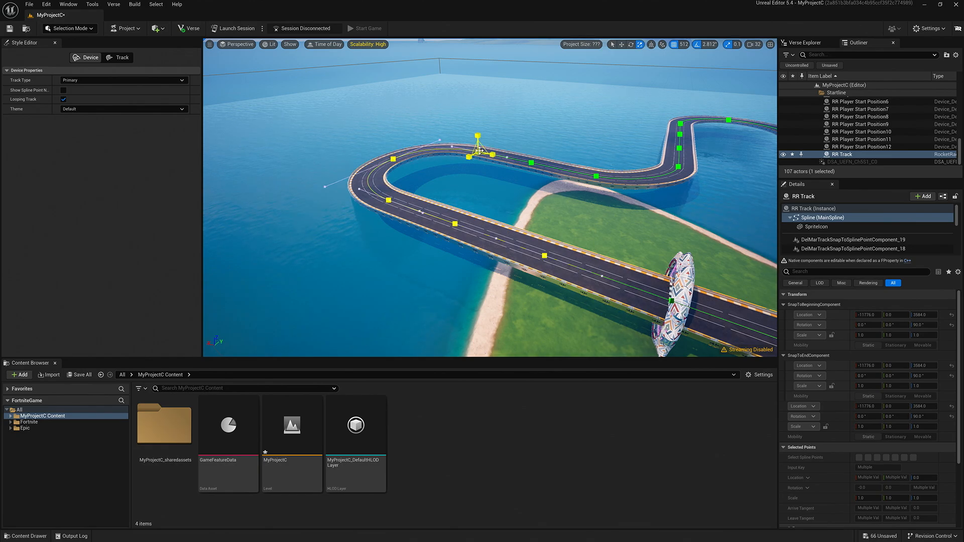
left_click(530, 161, "ctrl")
left_click(596, 176)
right_click_drag(596, 176, 524, 179)
Select seven consecutive spline points around the hairpin, starting at X 0, Y -24576, and lower them together to Z -3072.
left_click(456, 251)
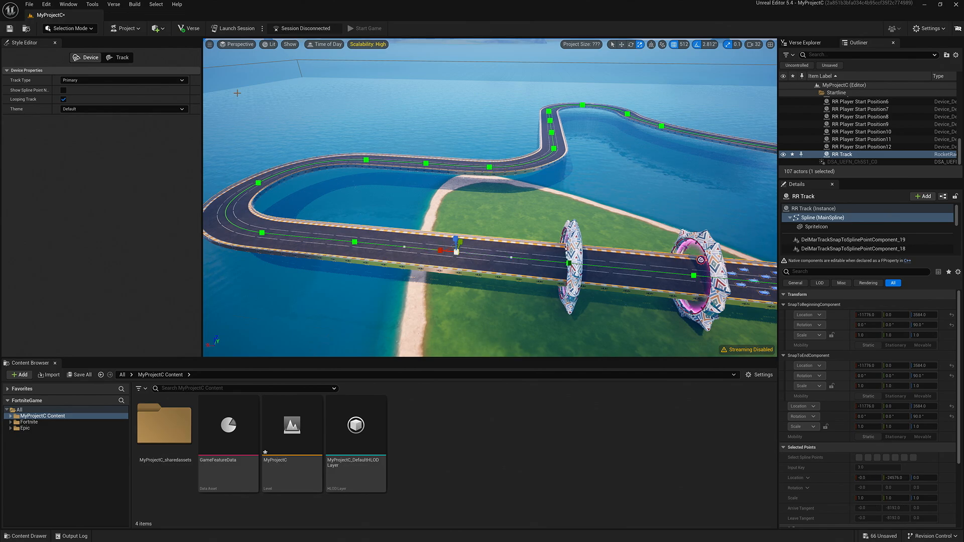
left_click(119, 58)
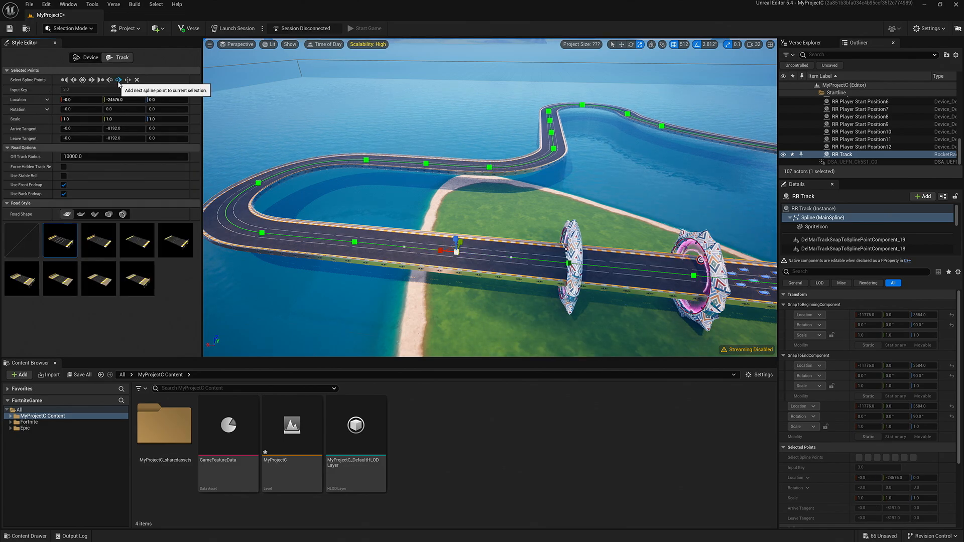
left_click(119, 81)
left_click(118, 82)
left_click(118, 82)
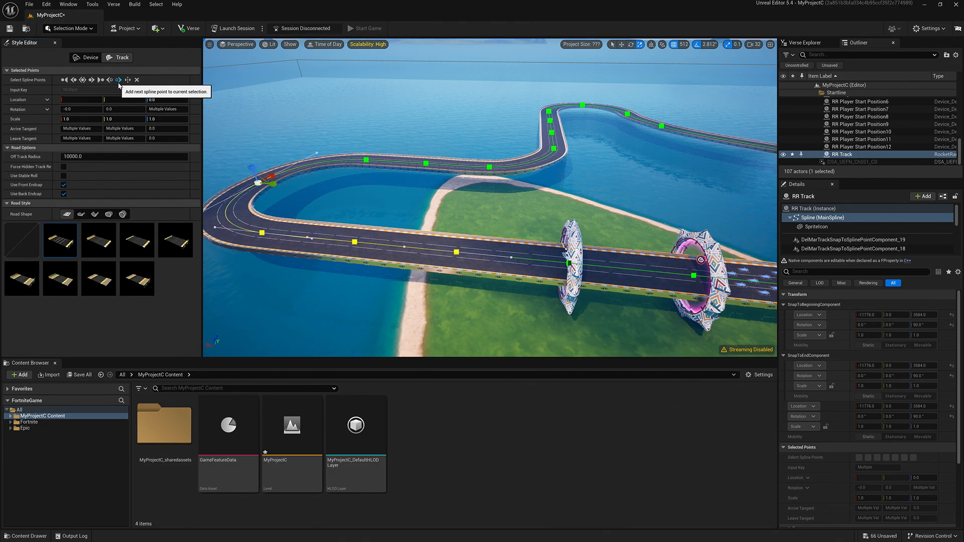
left_click(118, 81)
left_click(119, 81)
left_click(119, 81)
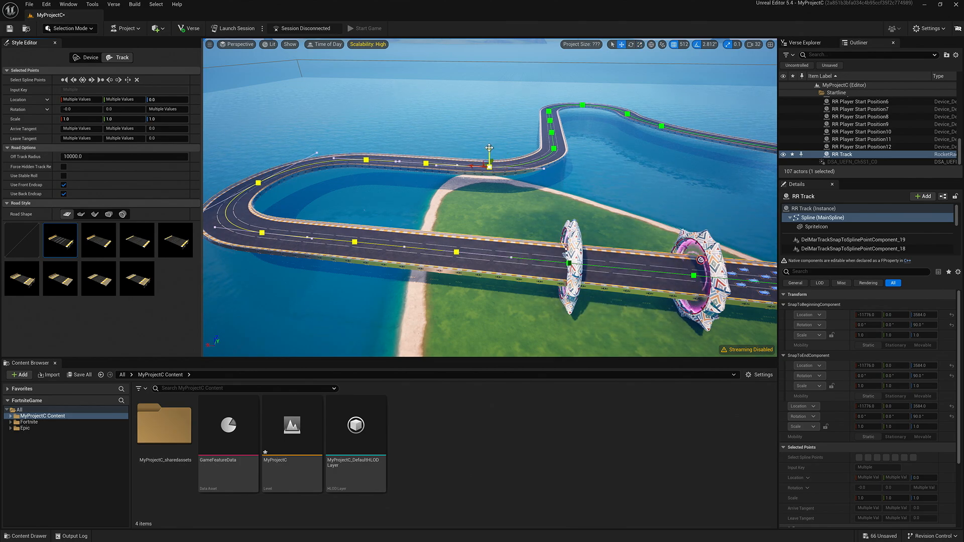
left_click_drag(491, 149, 489, 174)
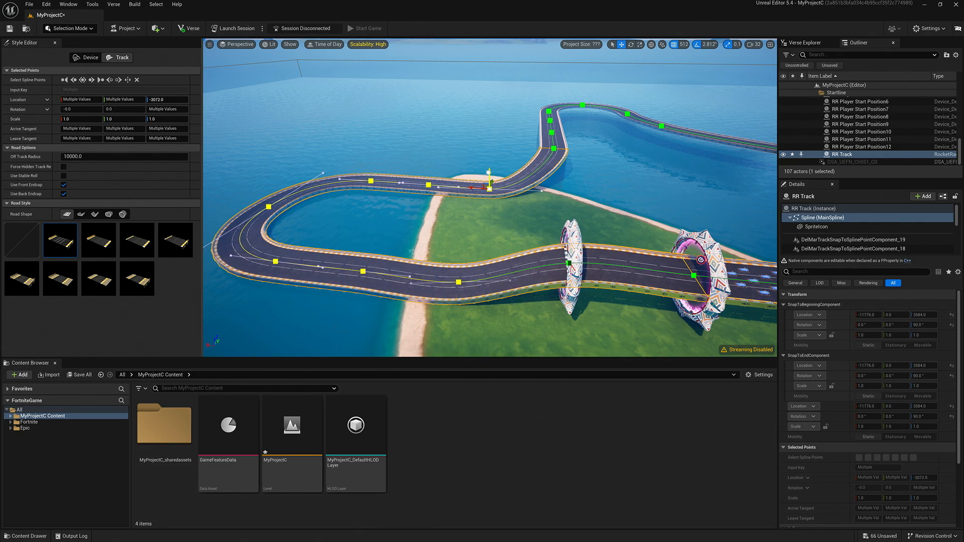
Raise the far turn's apex point at X 57344, Y -8192 to Z 1536.
right_click_drag(489, 174, 384, 227)
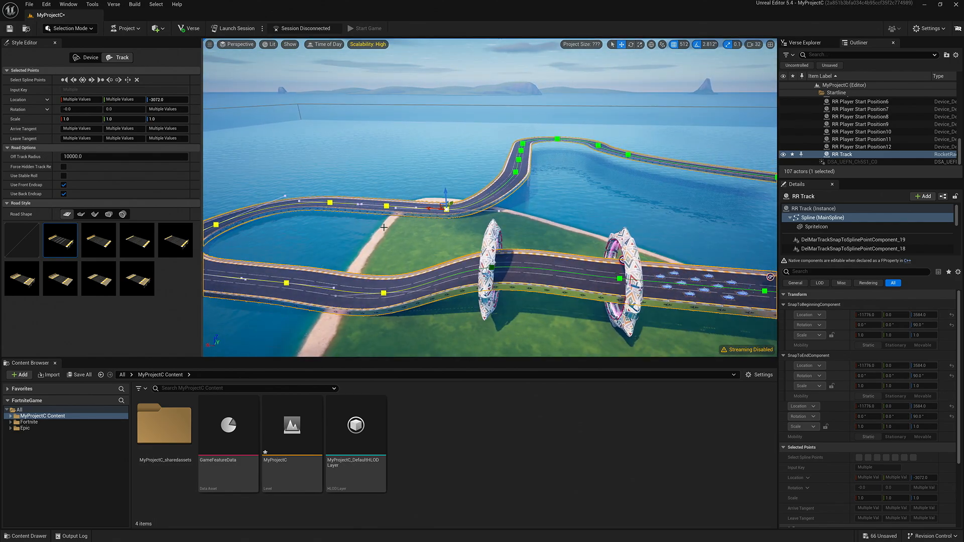
left_click_drag(557, 137, 558, 137)
left_click(555, 138)
right_click_drag(555, 138, 671, 94)
left_click_drag(660, 89, 662, 75)
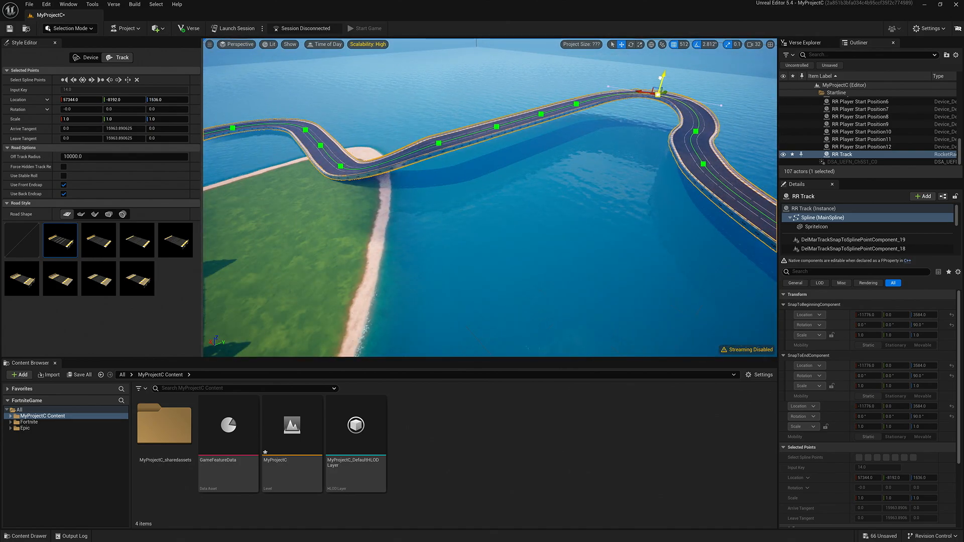
Raise the three following spline points at X 49152, X 39936 and X 27136 to Z 3584, 5632 and 4608 respectively.
right_click_drag(662, 75, 619, 123)
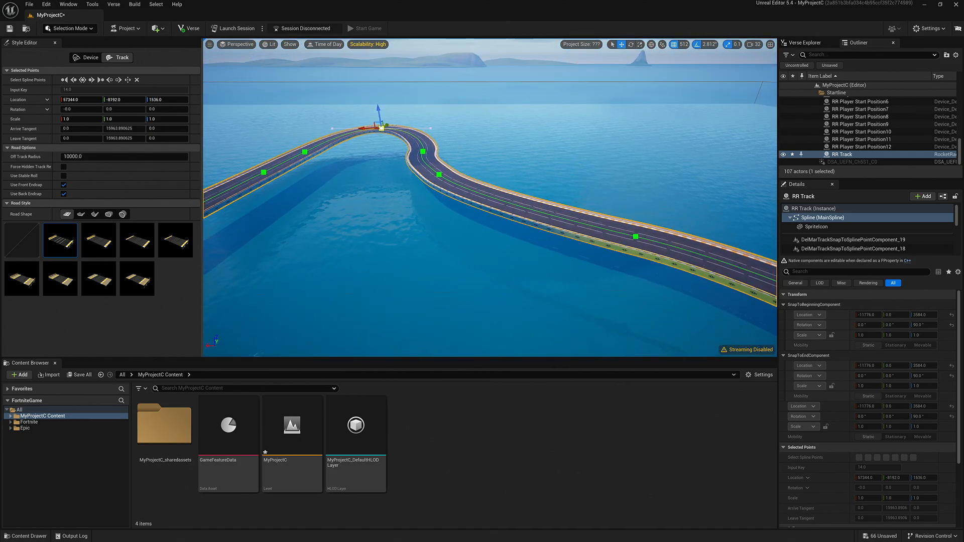
left_click(423, 151)
left_click_drag(422, 135, 419, 109)
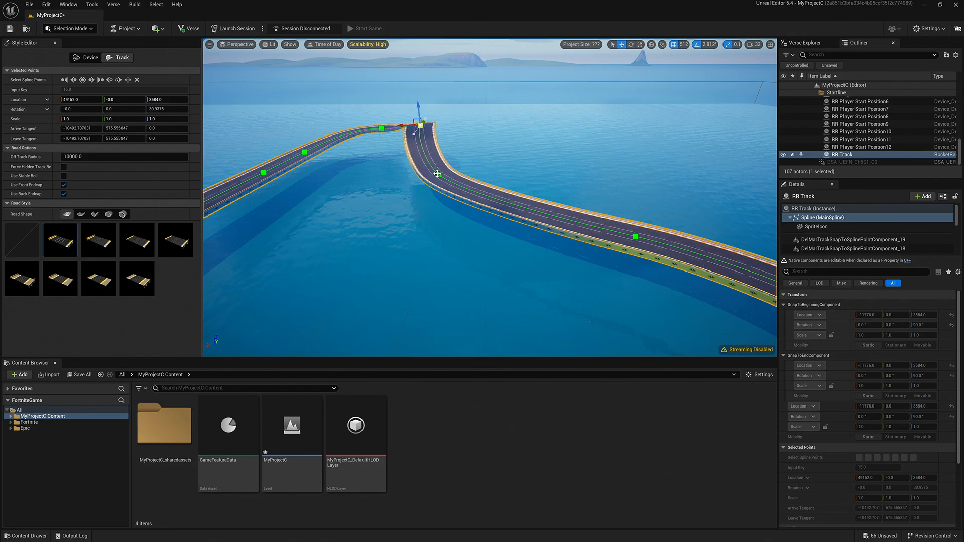
left_click(438, 173)
left_click_drag(436, 157, 435, 119)
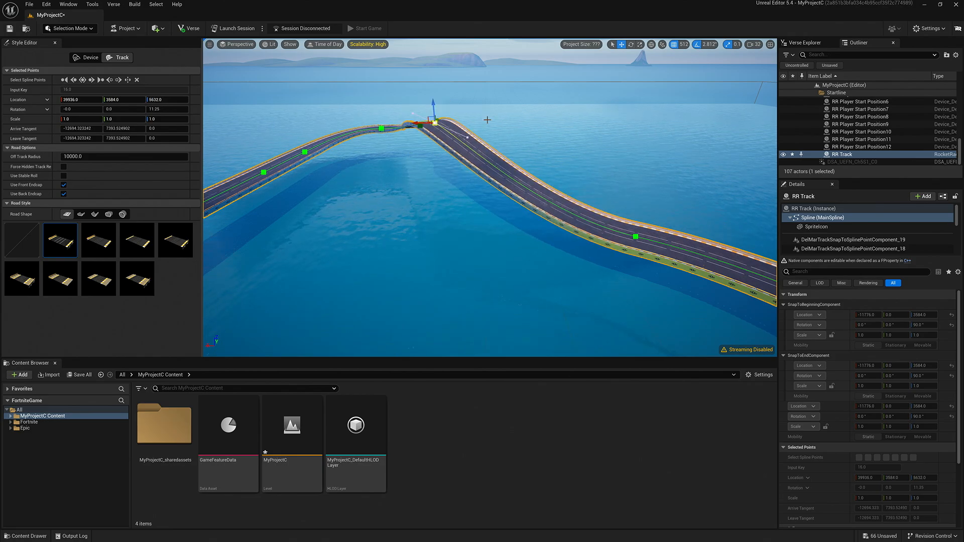
left_click(636, 237)
left_click_drag(639, 223, 650, 163)
Tilt the spline points at X 27136 and at X 8192, Y 28672 to smooth the descent towards the start line.
right_click_drag(650, 164, 748, 165)
key("e")
left_click_drag(402, 139, 502, 184)
left_click(542, 168)
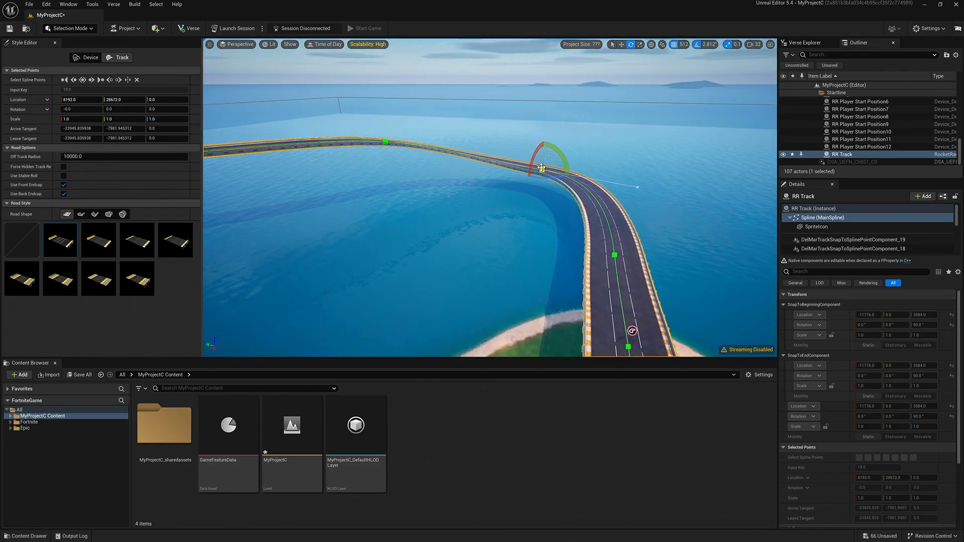
left_click_drag(543, 157, 576, 166)
Rotate the raised spline points at X 39936, X 27136 and X 49152 to smooth the slope, and clear the selection.
right_click_drag(577, 167, 396, 211)
left_click(599, 127)
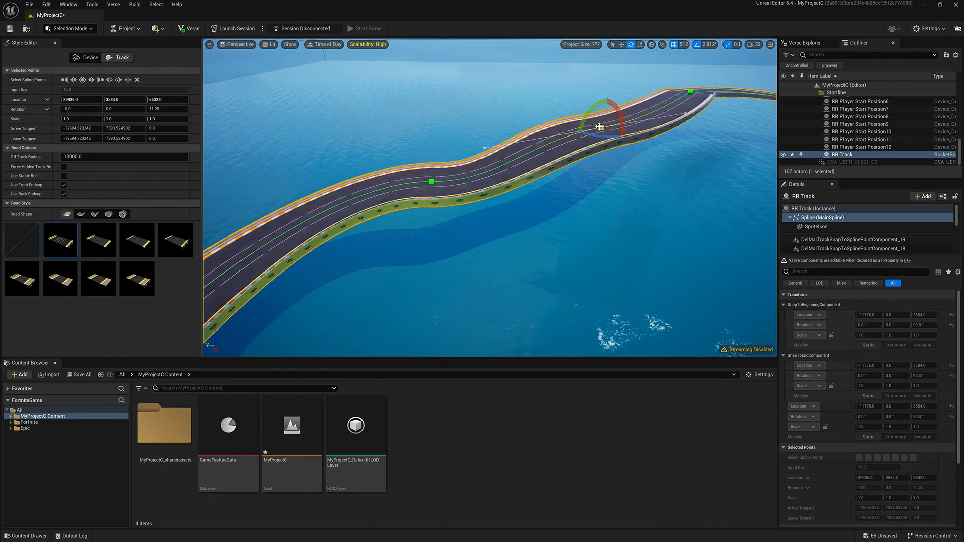
left_click(432, 180)
left_click_drag(443, 165, 452, 174)
right_click_drag(452, 174, 336, 161)
right_click_drag(537, 161, 501, 162)
key("Escape")
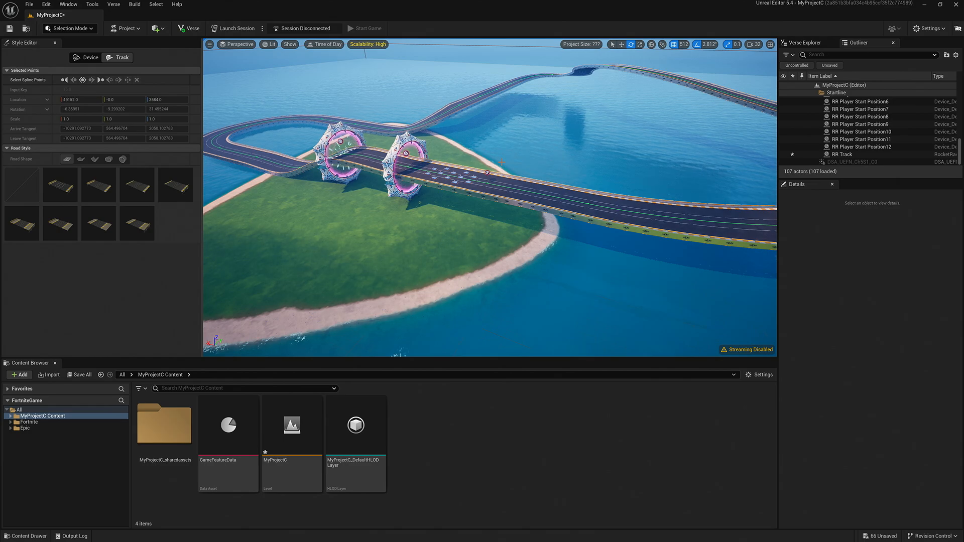
Widen the road at the spline points at X 39936 and X 27136 by scaling them in Y to 1.4641 and 1.61051.
right_click_drag(575, 135, 578, 103)
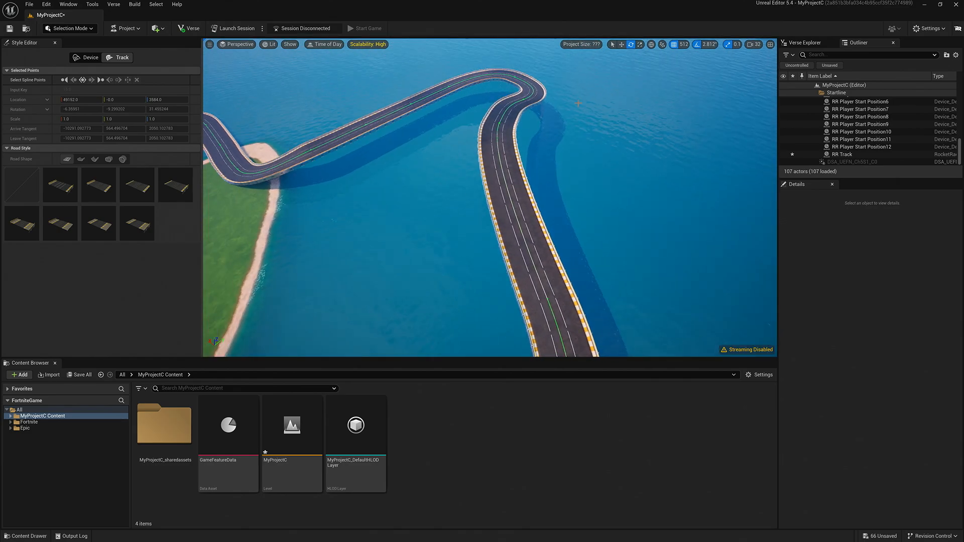
left_click(498, 136)
left_click(498, 124)
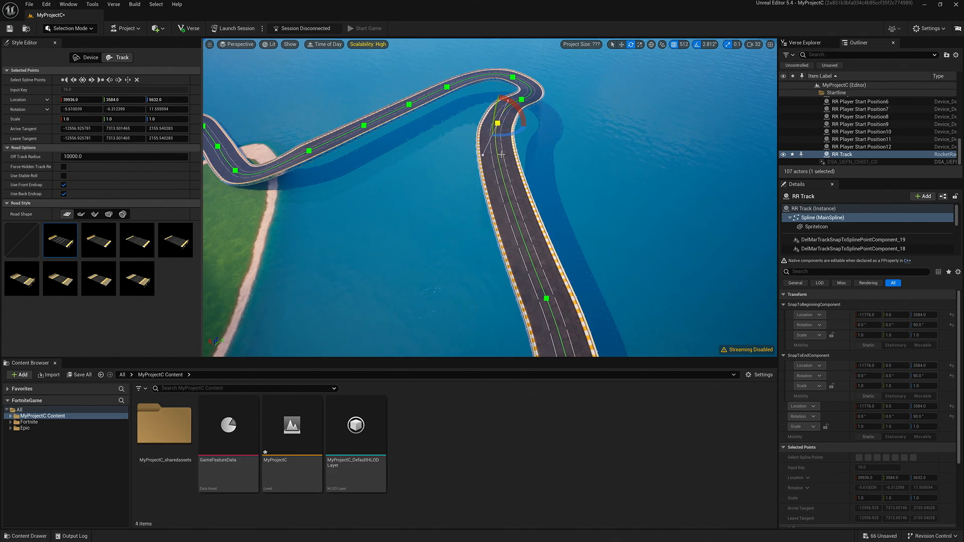
key("r")
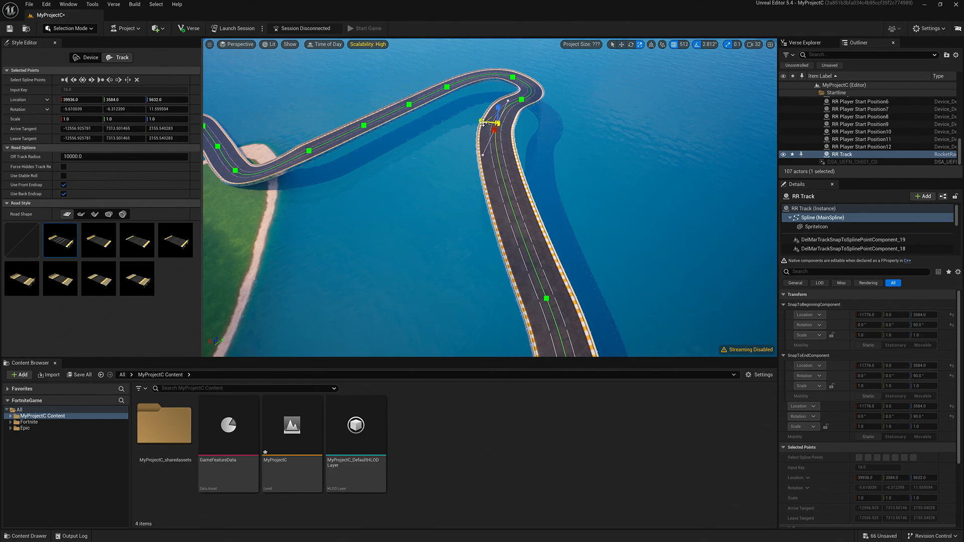
left_click_drag(482, 122, 532, 187)
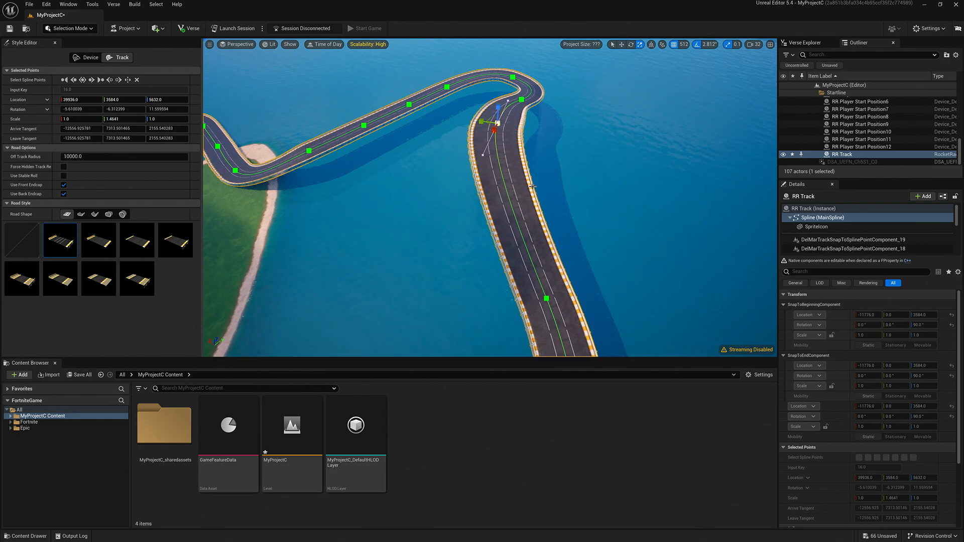
right_click_drag(576, 292, 515, 297)
left_click(552, 292)
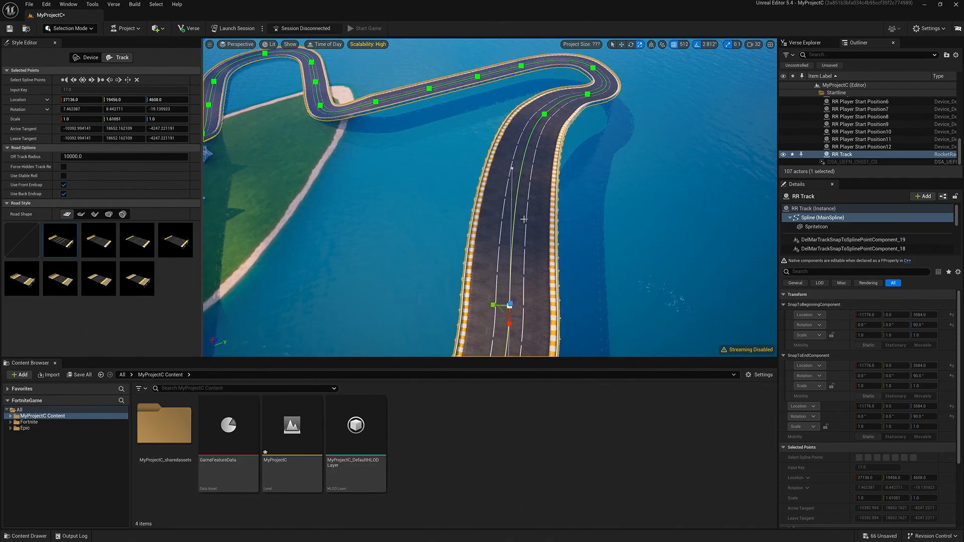
Bank the hairpin's apex point at X 8192, Y -49152 by about 59.06° around X and raise it to Z -2048.
right_click_drag(471, 169, 423, 160)
left_click(376, 149)
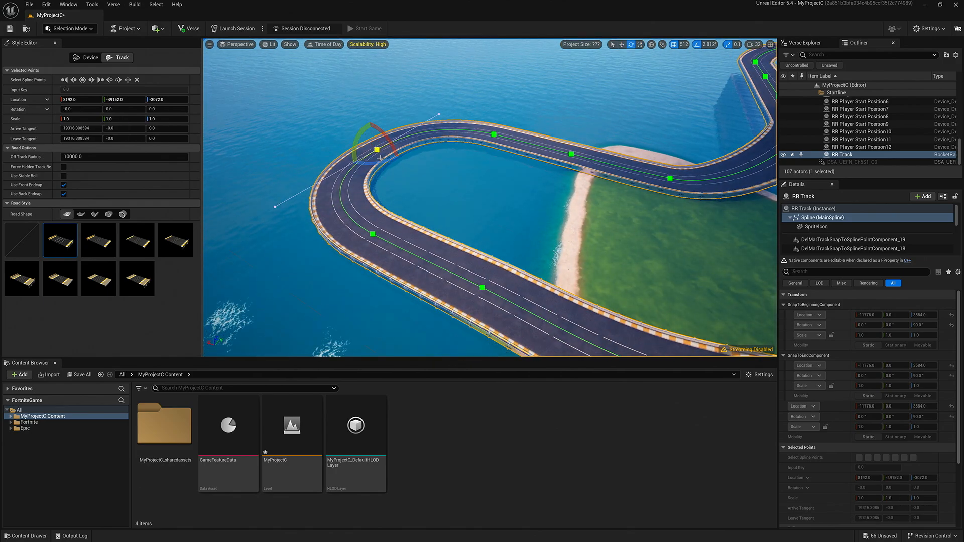
mouse_move(380, 163)
left_mouse_down()
mouse_move(359, 161)
mouse_move(389, 162)
mouse_move(380, 163)
left_mouse_up()
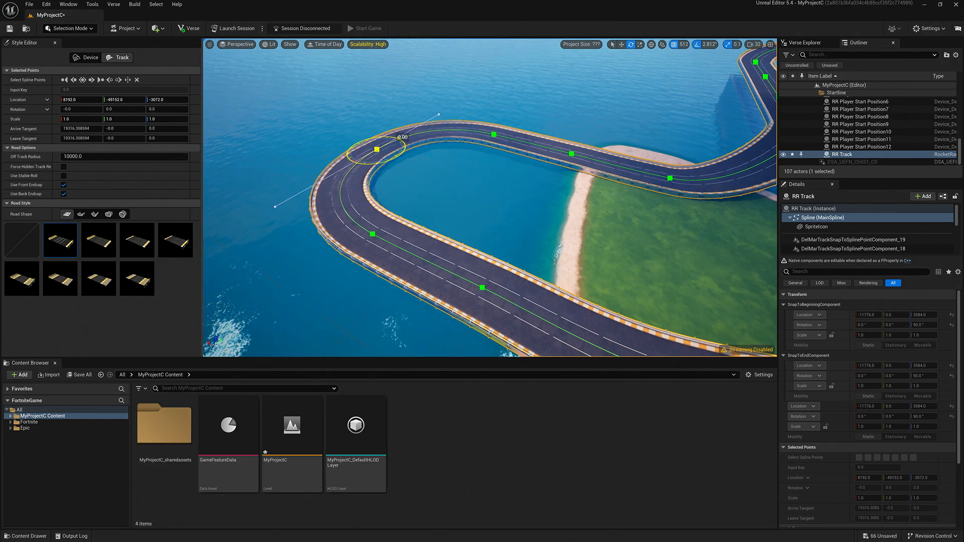
mouse_move(379, 170)
right_mouse_down()
mouse_move(552, 171)
mouse_move(394, 146)
mouse_move(376, 171)
right_mouse_up()
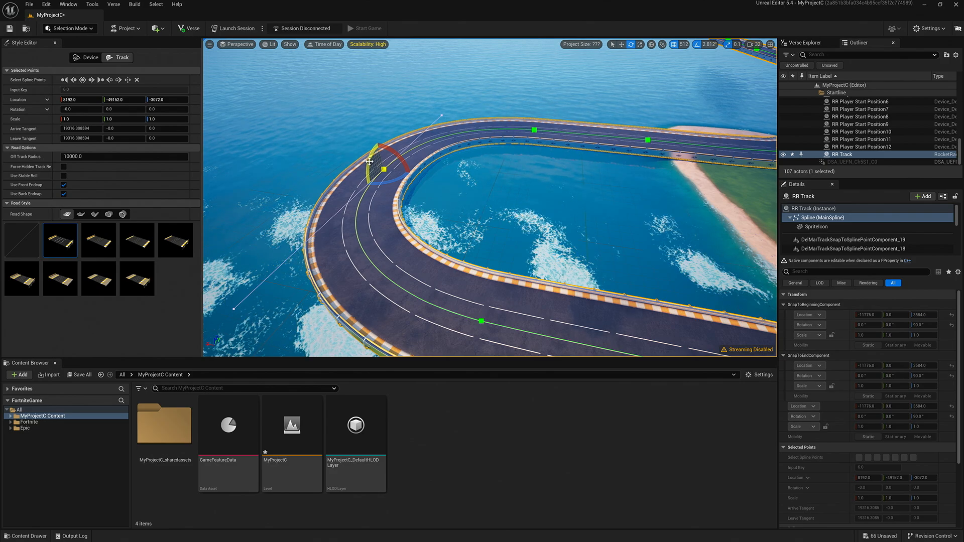
mouse_move(368, 161)
left_mouse_down()
mouse_move(372, 180)
mouse_move(367, 153)
mouse_move(369, 161)
left_mouse_up()
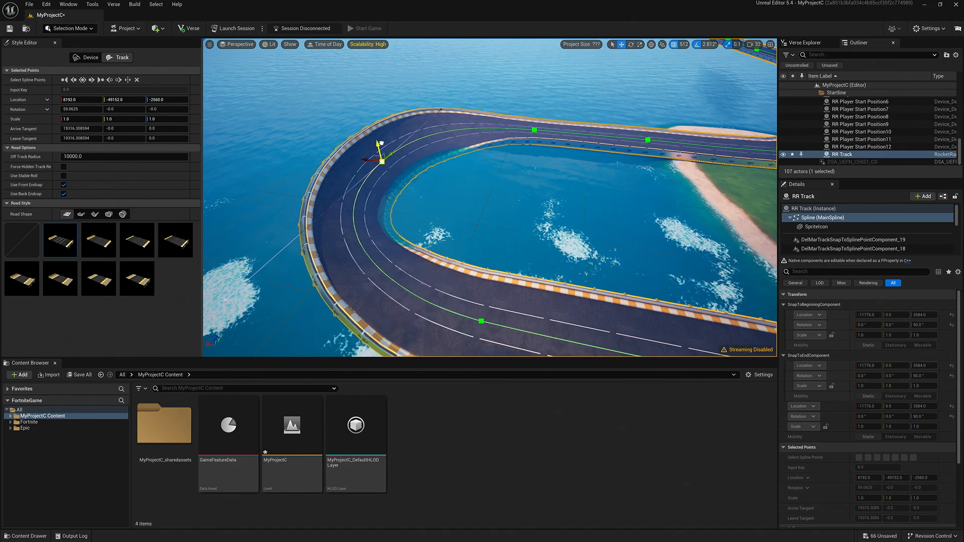
right_click_drag(381, 141, 693, 107)
right_click_drag(482, 184, 447, 180)
left_click(444, 181)
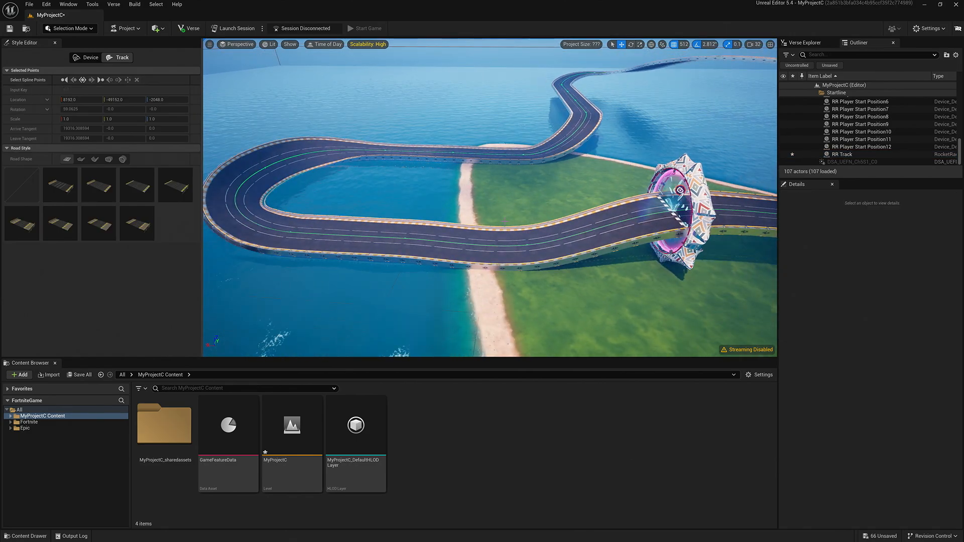
Tilt the spline points at Y -24576 and Y -16384, by the start gates, to 8.4375° around X to smooth the slope.
left_click(519, 248)
left_click(527, 245)
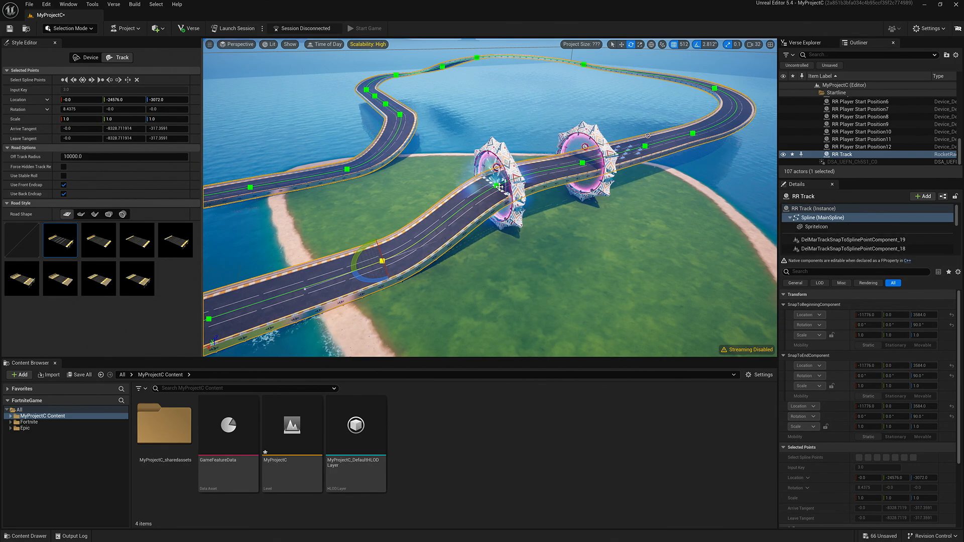
left_click(496, 186)
left_click_drag(484, 168, 464, 189)
Check the track's device properties, and reselect the spline point at X 0, Y -16384.
left_click(91, 57)
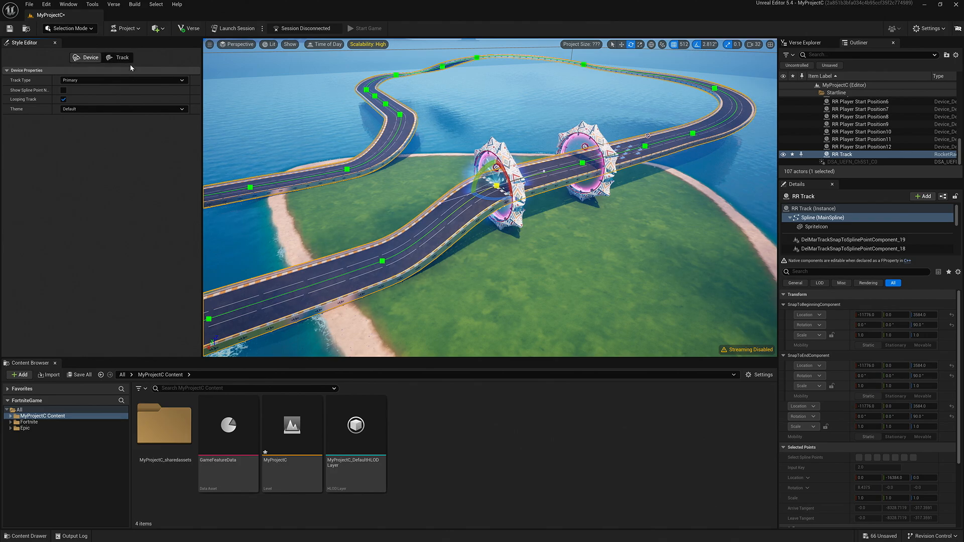
left_click(117, 57)
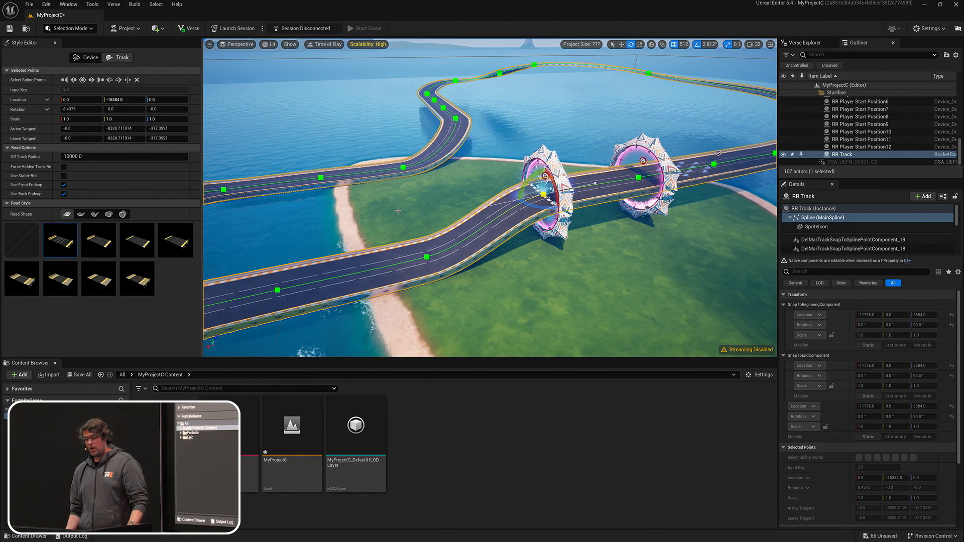
key("Escape")
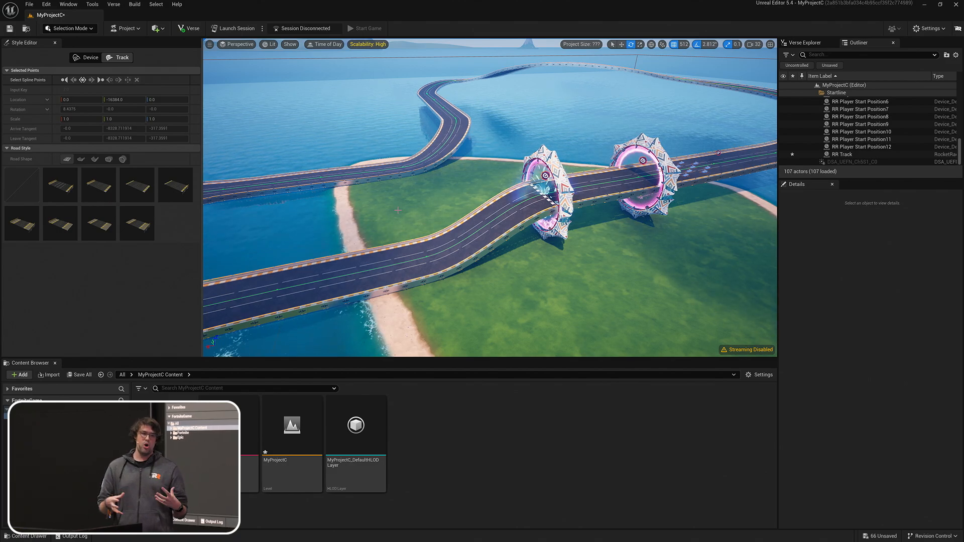
left_click(495, 219)
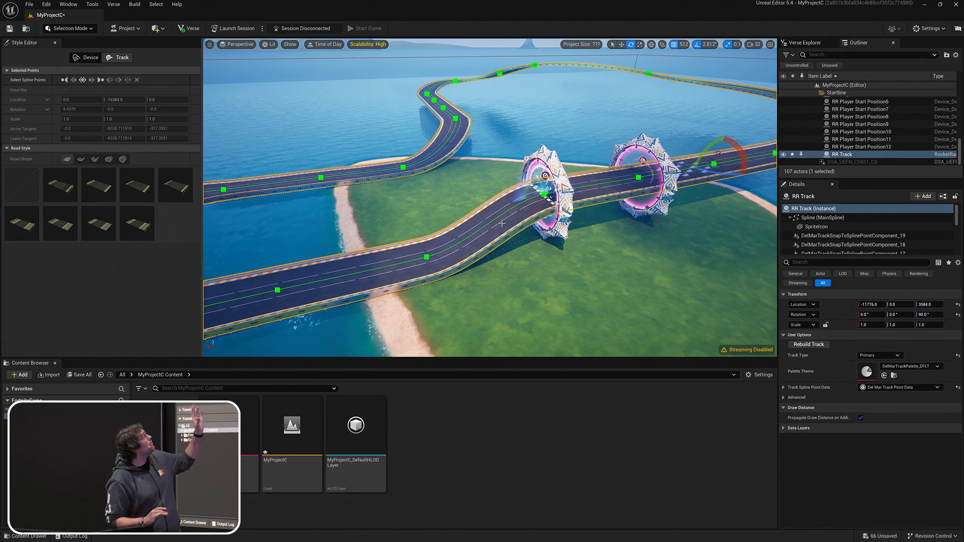
left_click(544, 194)
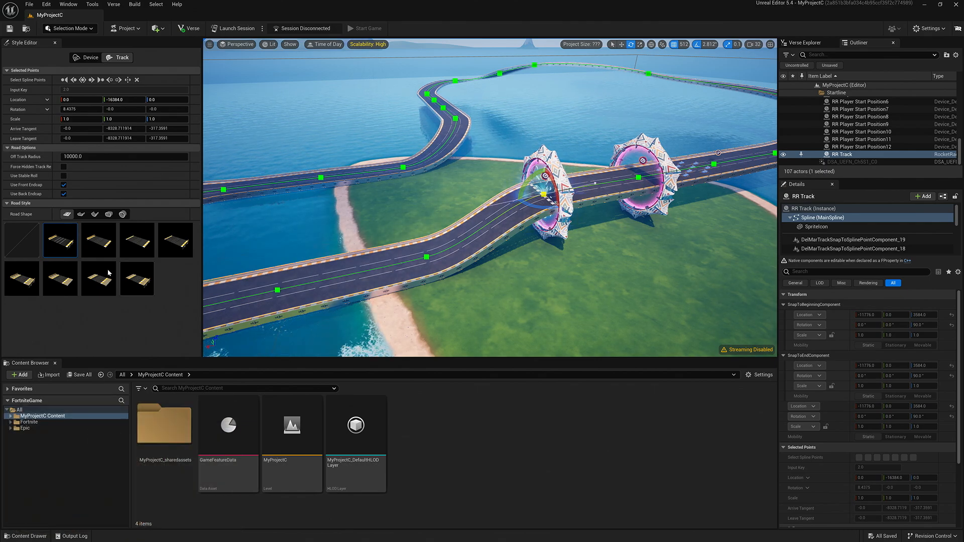
Browse the road styles offered for the tube, tunnel and other road shapes, returning to the flat styles.
left_click(122, 215)
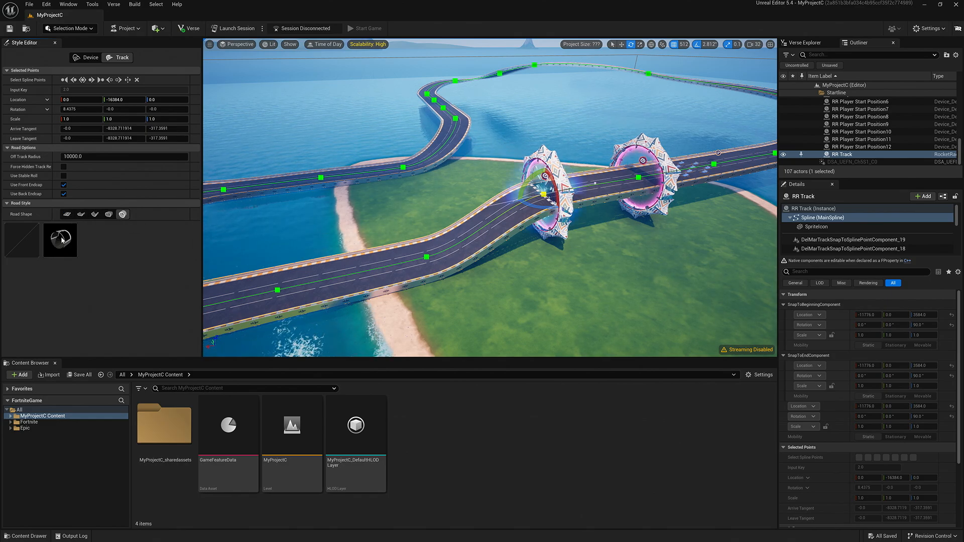
left_click(109, 215)
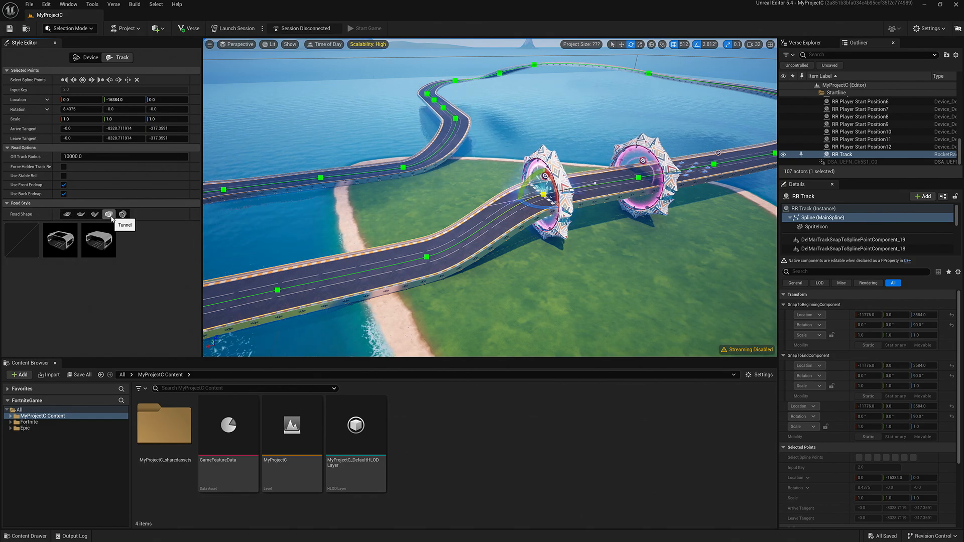
left_click(94, 215)
left_click(67, 214)
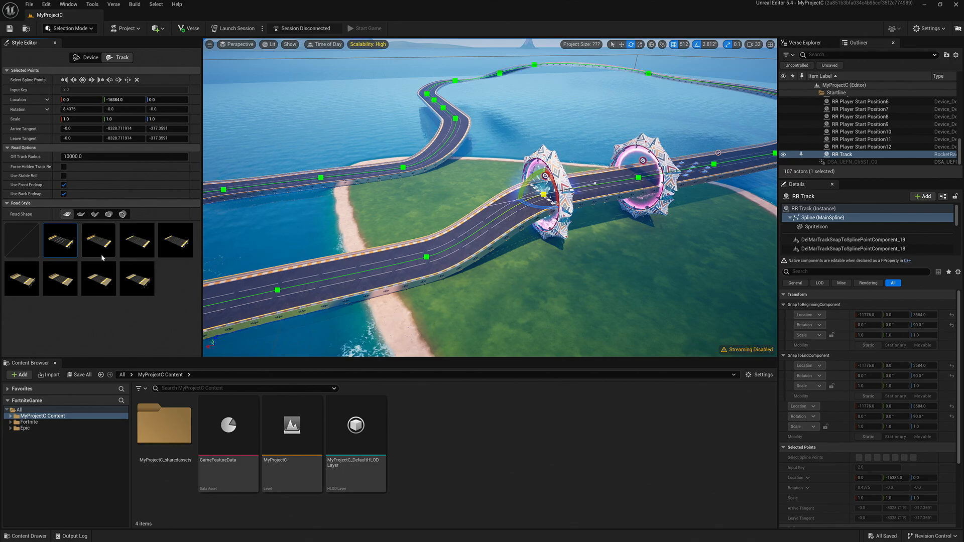
Remove the road from the segments starting at the spline points at X 0 and X 32768, both at Y -16384, leaving gaps.
left_click(22, 253)
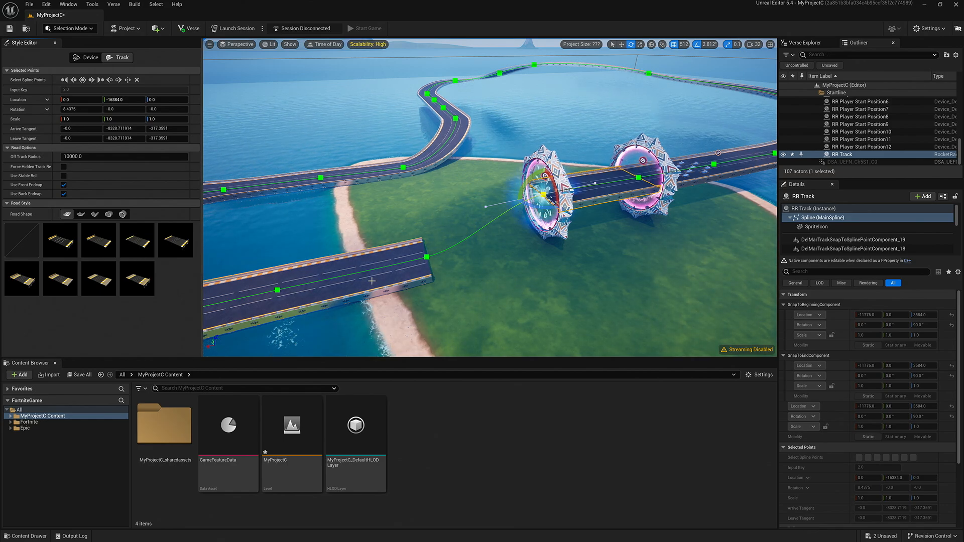
mouse_move(575, 222)
right_mouse_down()
mouse_move(467, 226)
mouse_move(600, 213)
right_mouse_up()
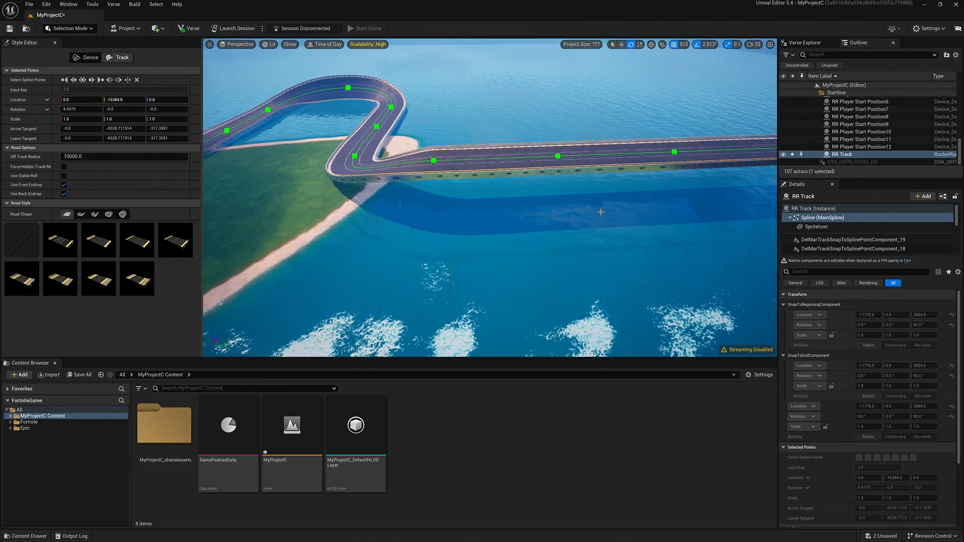
left_click(557, 156)
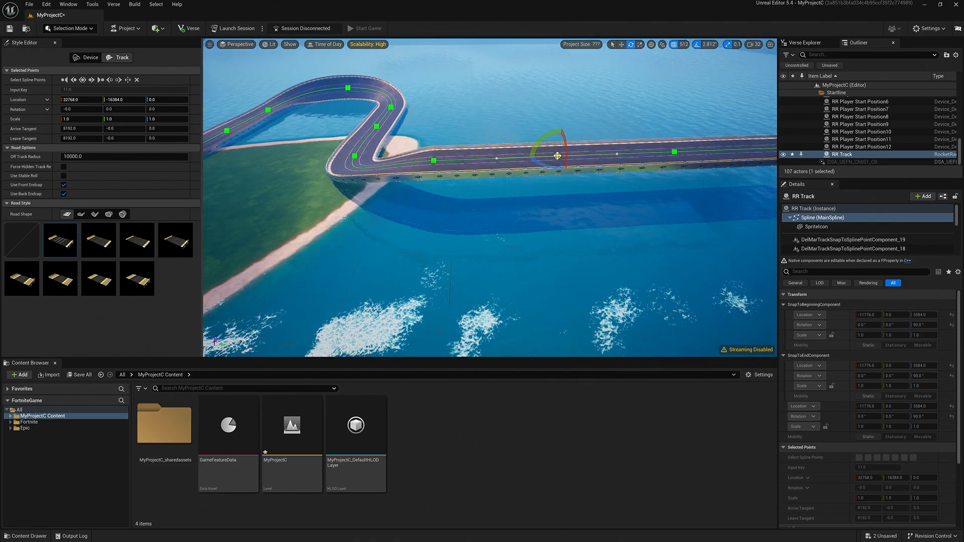
left_click(30, 237)
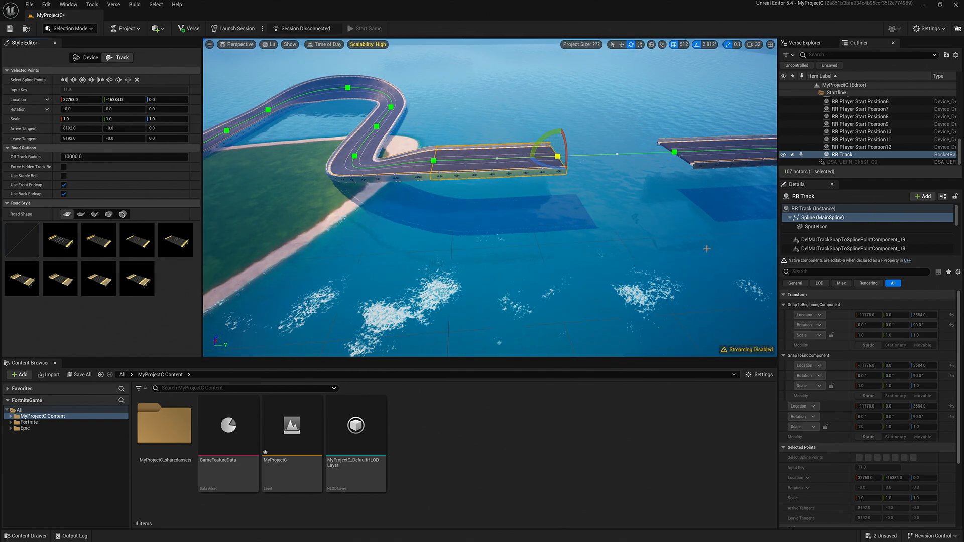
Form a jump ramp by lowering the spline point at X 24576 to Z -1024 and tilting the one at X 32768 by 8.4375° around Y.
left_click(434, 160)
key("w")
left_click_drag(434, 142, 435, 157)
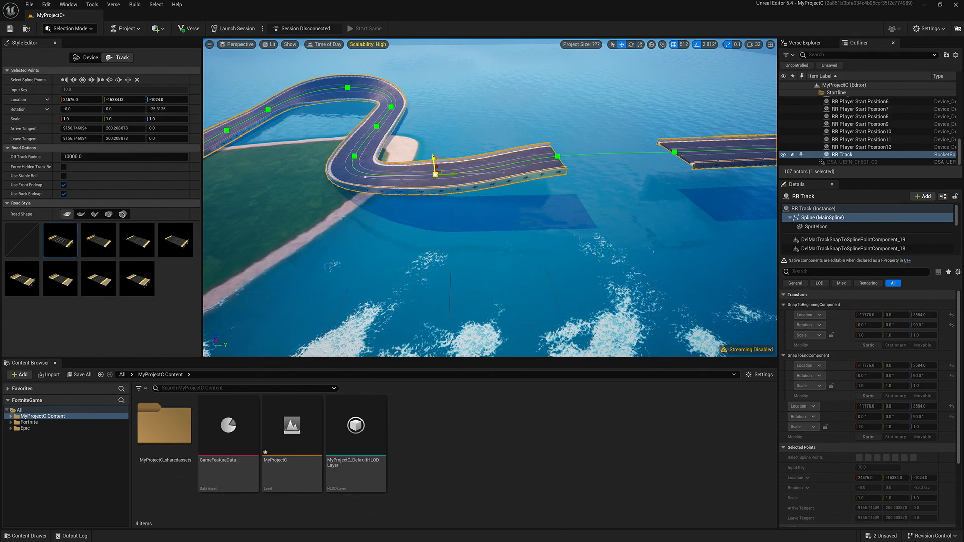
key("e")
left_click(557, 156)
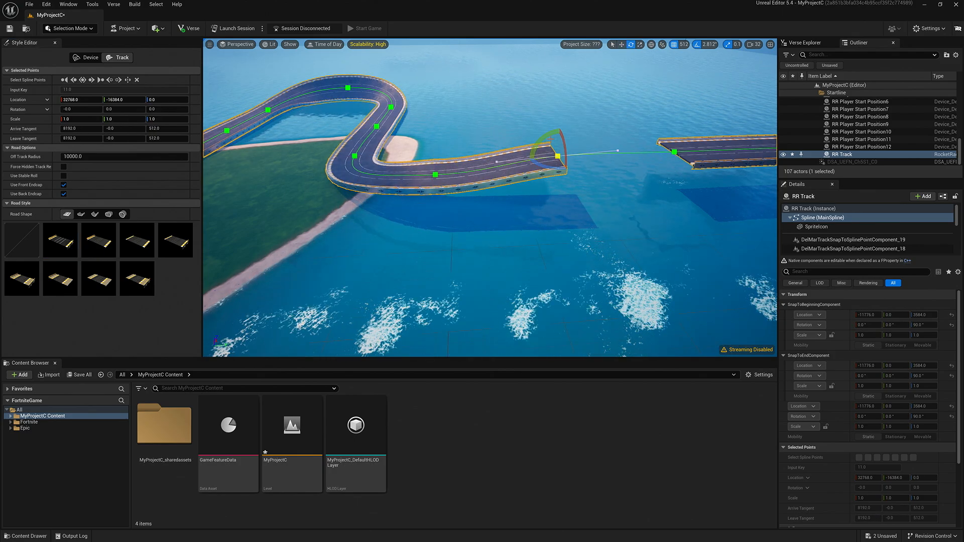
left_click_drag(550, 139, 532, 145)
key("w")
Apply the Banked Default GuardrailBoth road style to the bend's spline points at X 40960, X 49152 and X 57344 beyond the gap.
right_click_drag(557, 150, 723, 181)
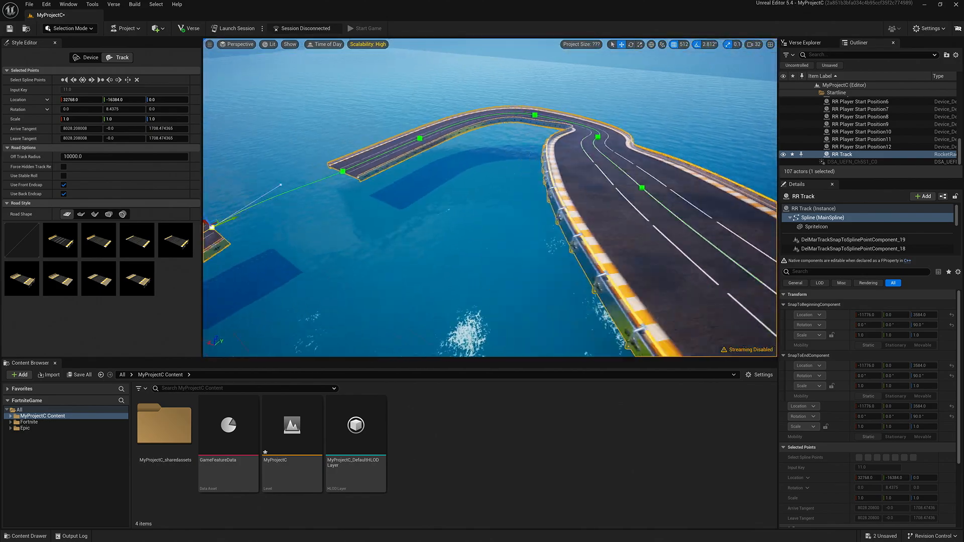
right_click_drag(502, 186, 461, 190)
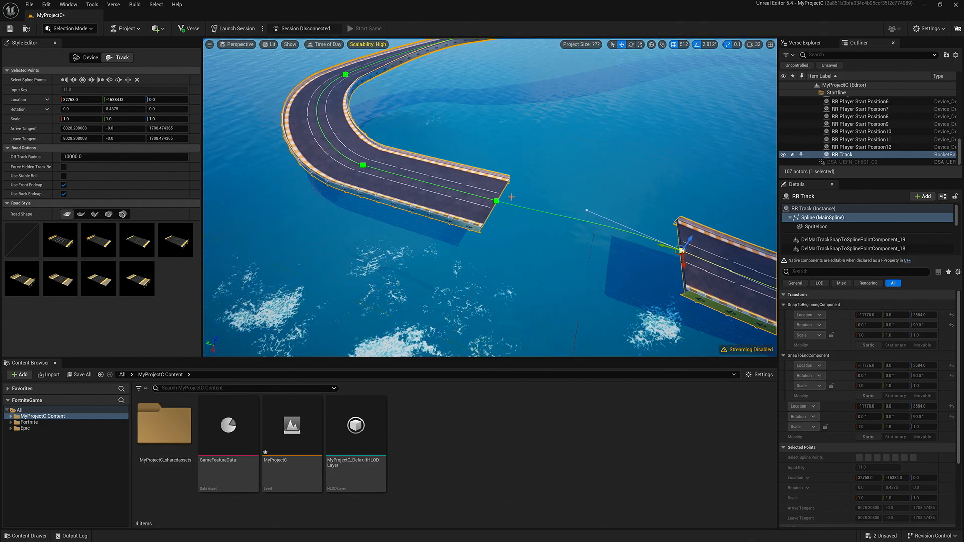
left_click(495, 200)
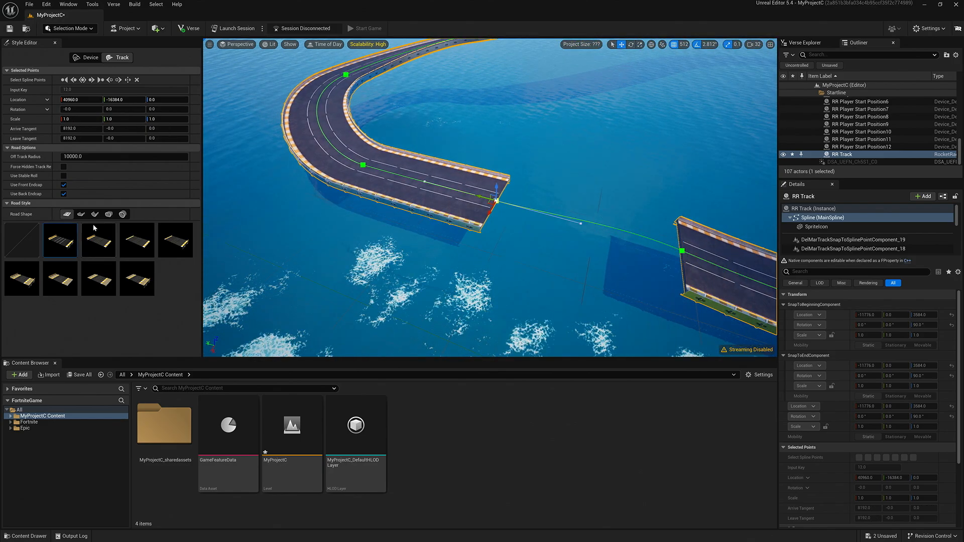
left_click(81, 214)
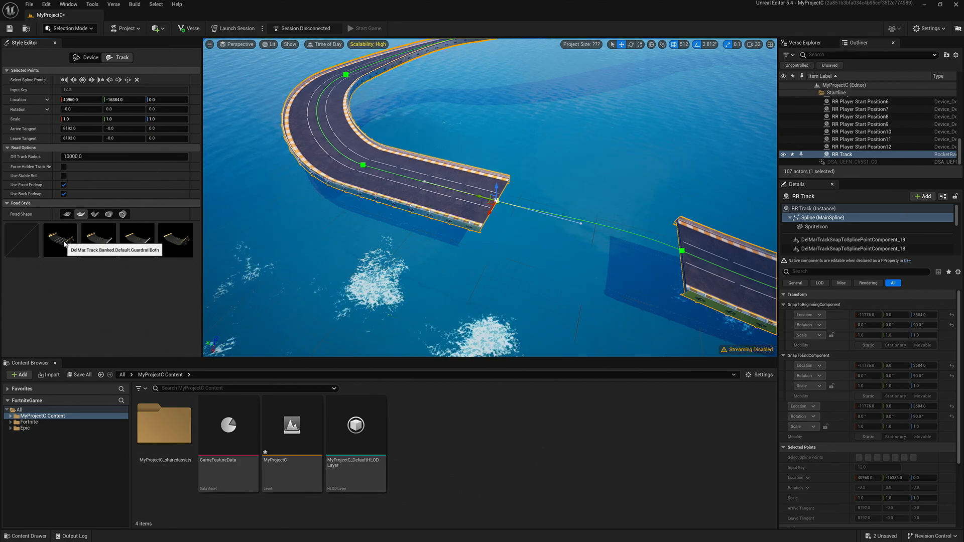
left_click(62, 241)
right_click_drag(491, 263, 351, 216)
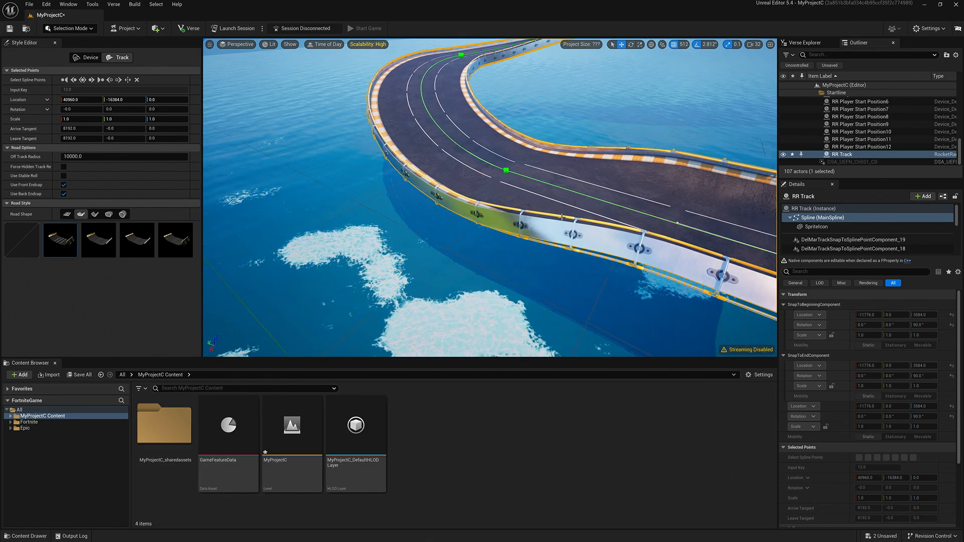
right_click_drag(571, 196, 538, 176)
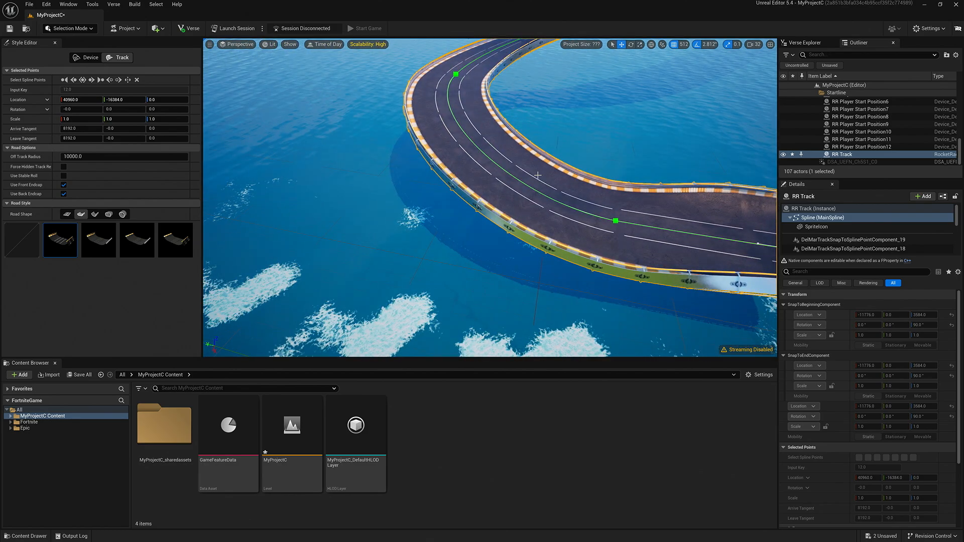
left_click(614, 221)
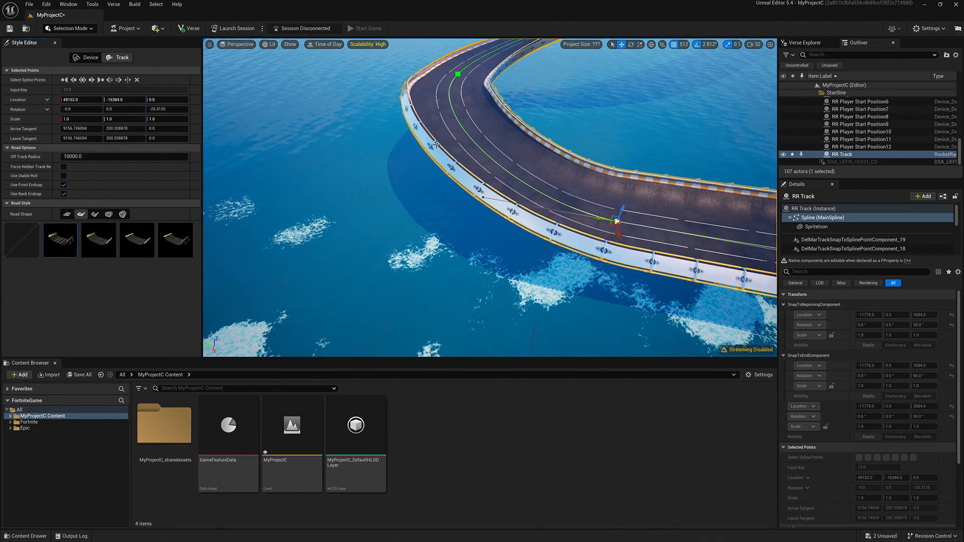
left_click(458, 74)
Select the spline point at X 49152, Y 0 with the next four points and turn their road into an enclosed tube.
right_click_drag(320, 217, 432, 182)
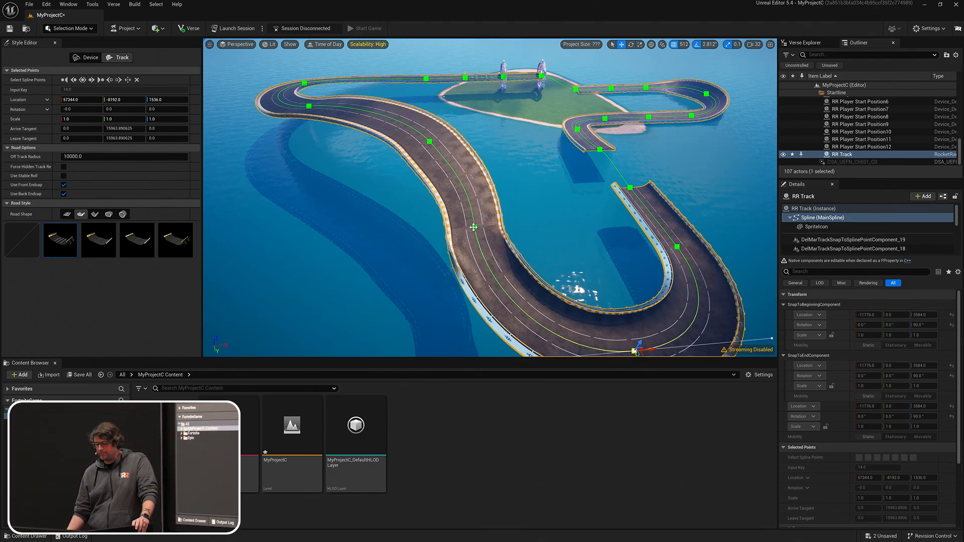
left_click(475, 227)
right_click_drag(475, 227, 420, 240)
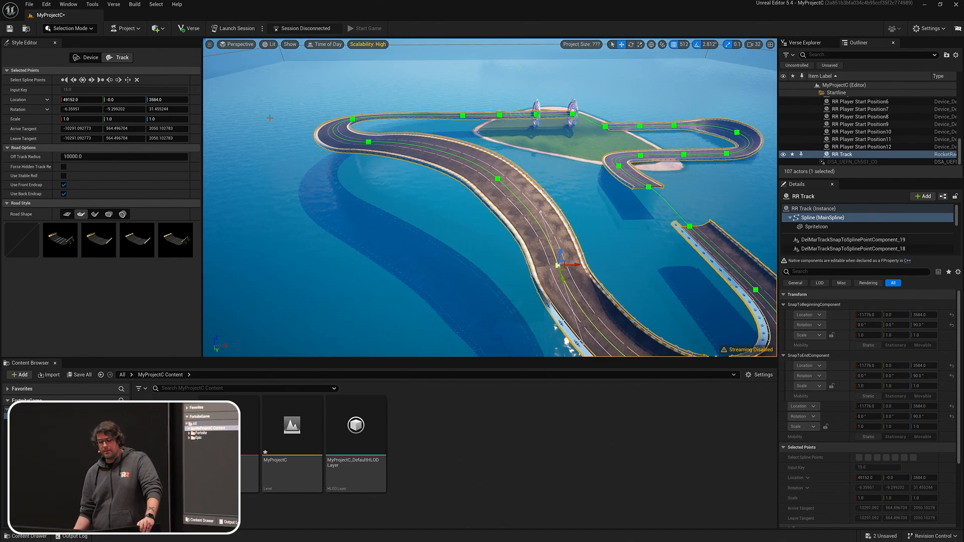
left_click(119, 80)
left_click(119, 81)
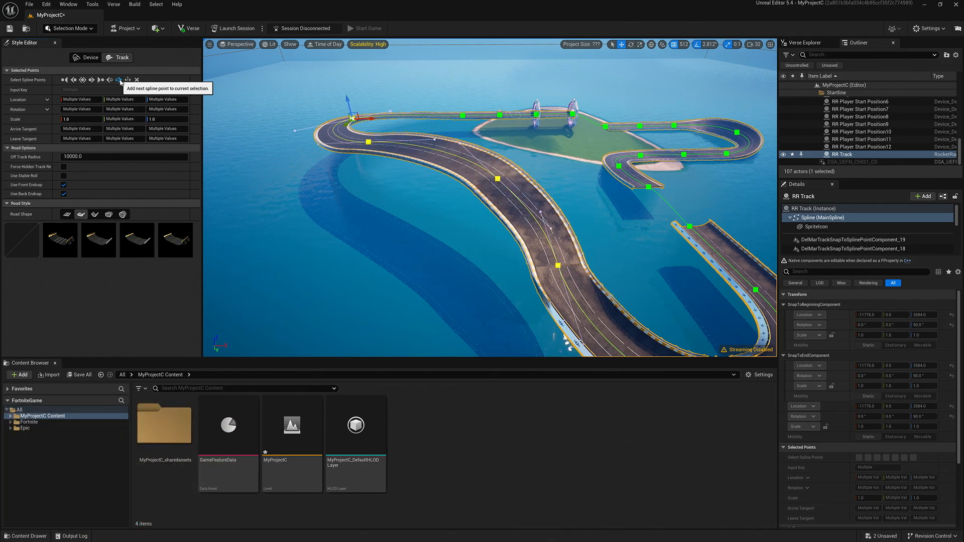
left_click(119, 80)
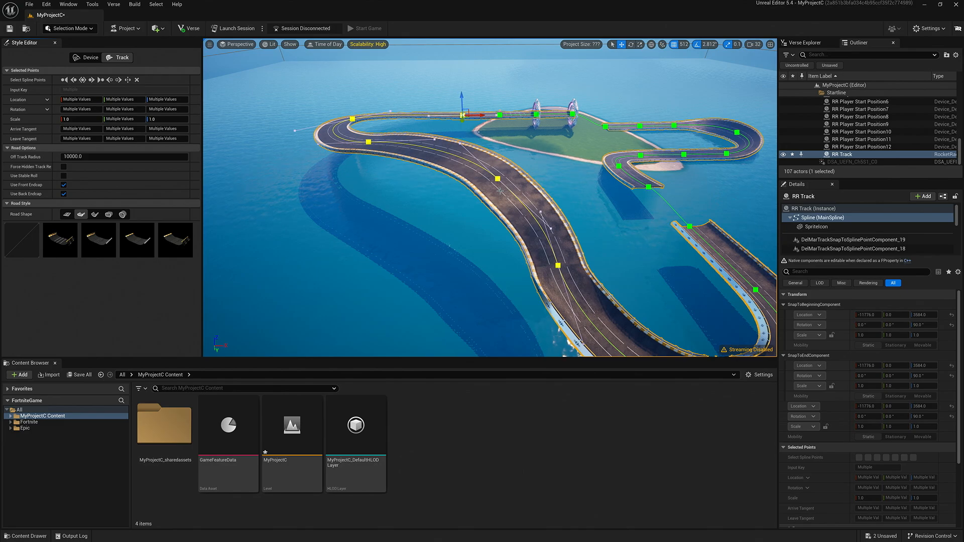
left_click(122, 214)
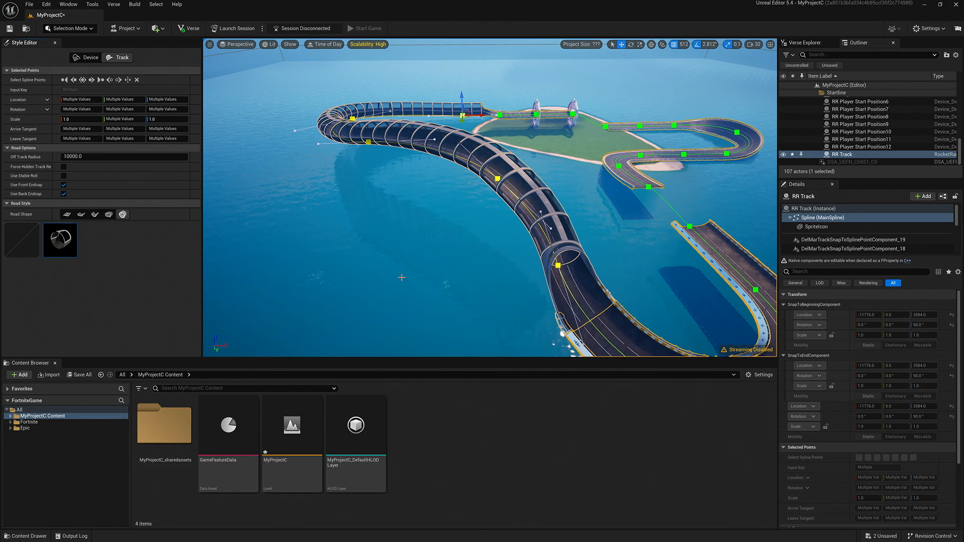
Inspect the enclosed tube section along its length and the whole track layout with its gaps.
right_click_drag(437, 269, 496, 217)
key("w")
key("d")
key("a")
key("s")
key("w")
key("s")
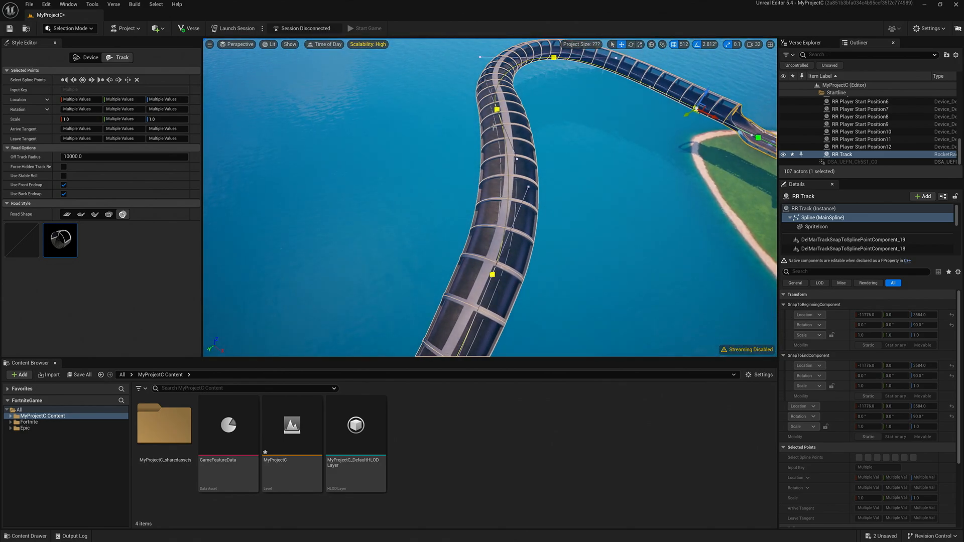
right_click_drag(495, 127, 524, 54)
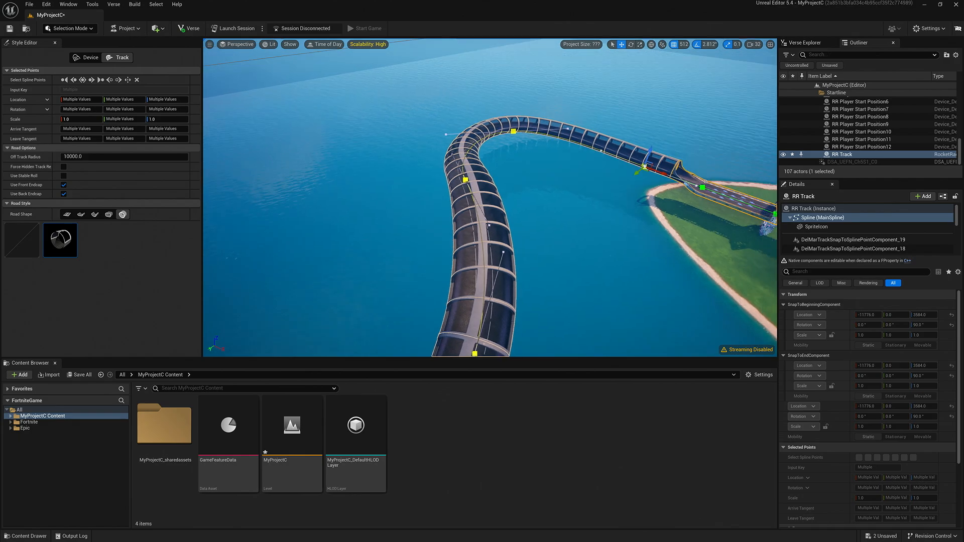
right_click_drag(490, 198, 496, 74)
key("w")
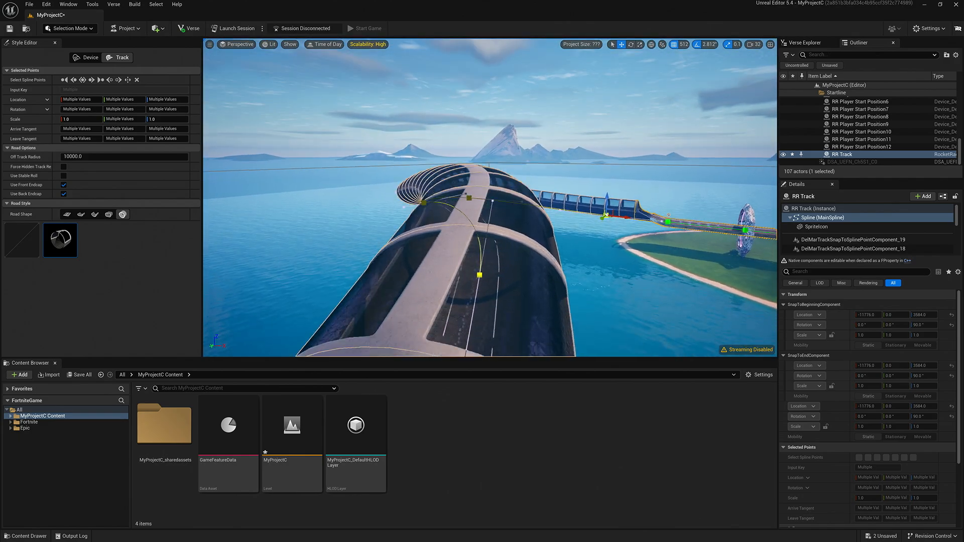
middle_click_drag(536, 165, 528, 216)
right_click_drag(537, 166, 535, 133)
middle_click_drag(537, 166, 522, 201)
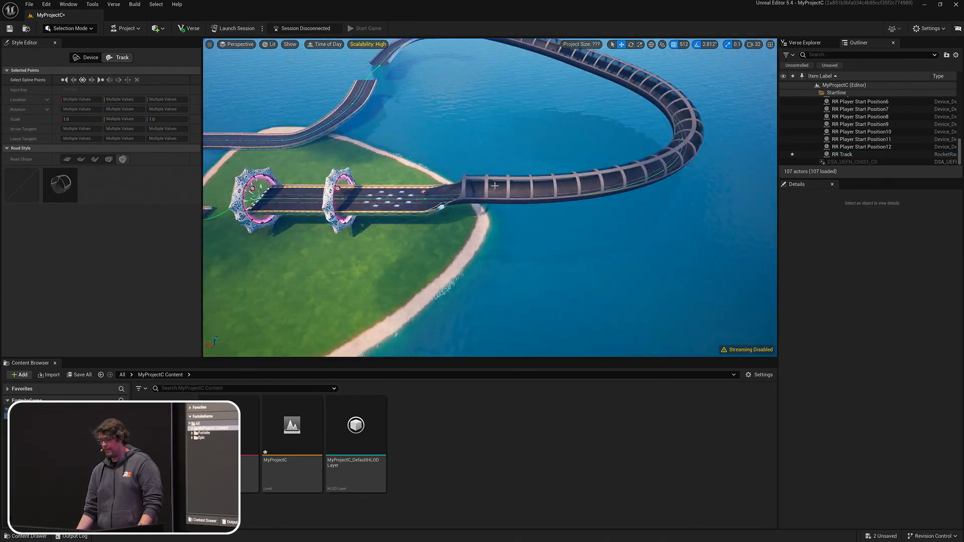
right_click_drag(499, 187, 442, 178)
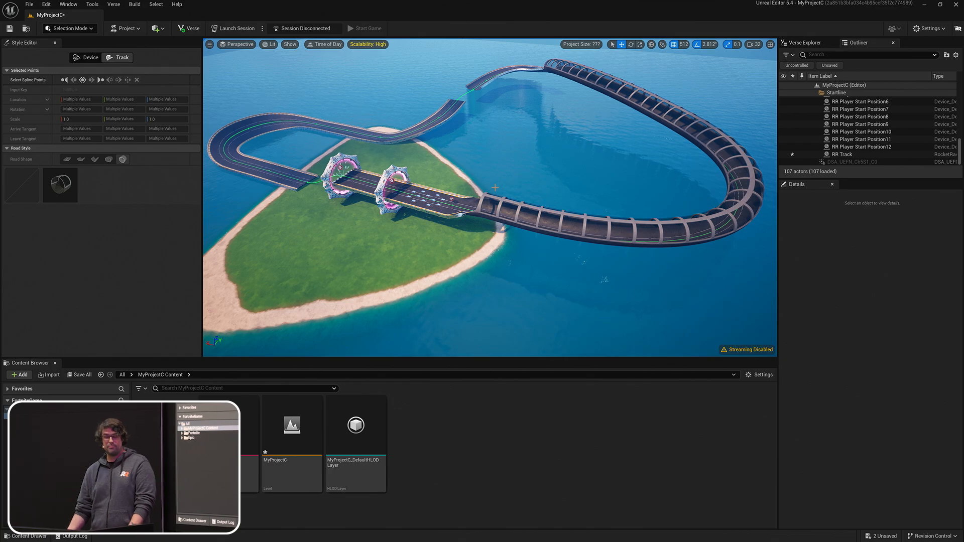
right_click_drag(495, 187, 507, 181)
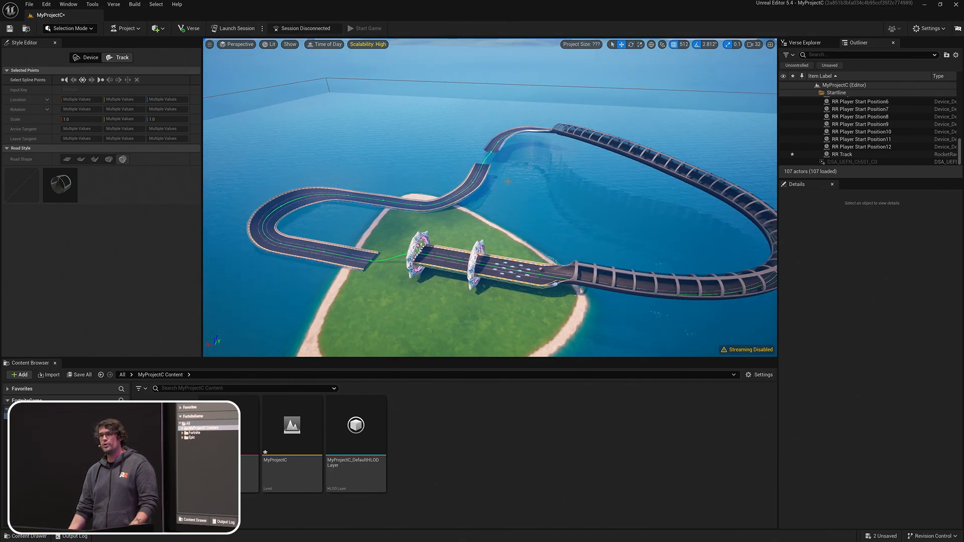
Enable Finish Line on the RR Checkpoint gate nearest the starting grid.
right_click_drag(483, 220, 522, 216)
left_click(542, 216)
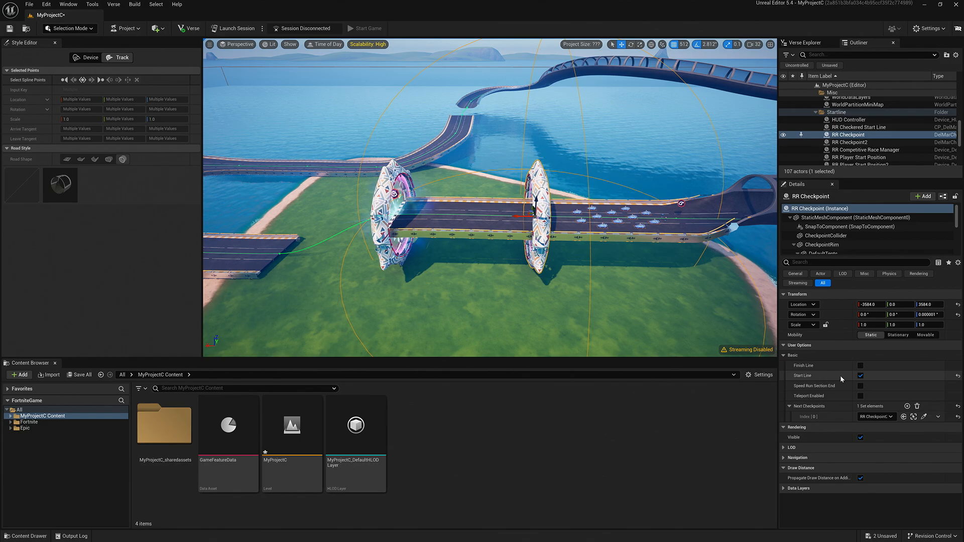
left_click(861, 366)
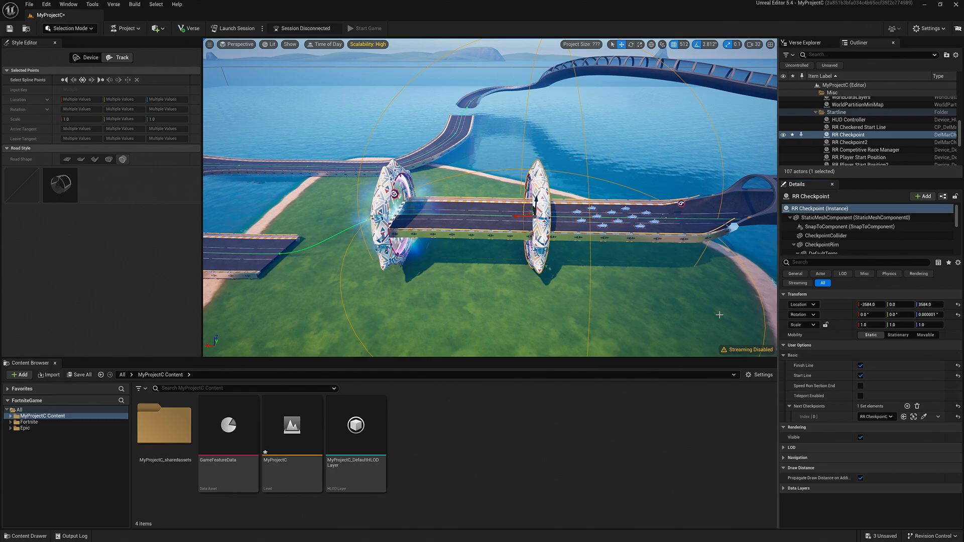
Delete the RR Checkpoint2 gate at the open end of the starting straight, accepting the broken references.
right_click_drag(545, 280, 585, 264)
left_click(350, 199)
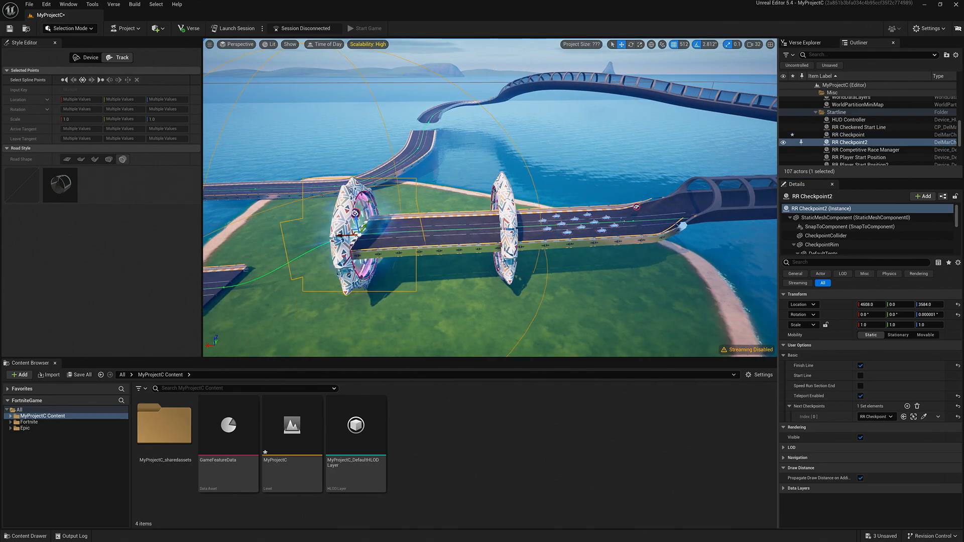
key("Delete")
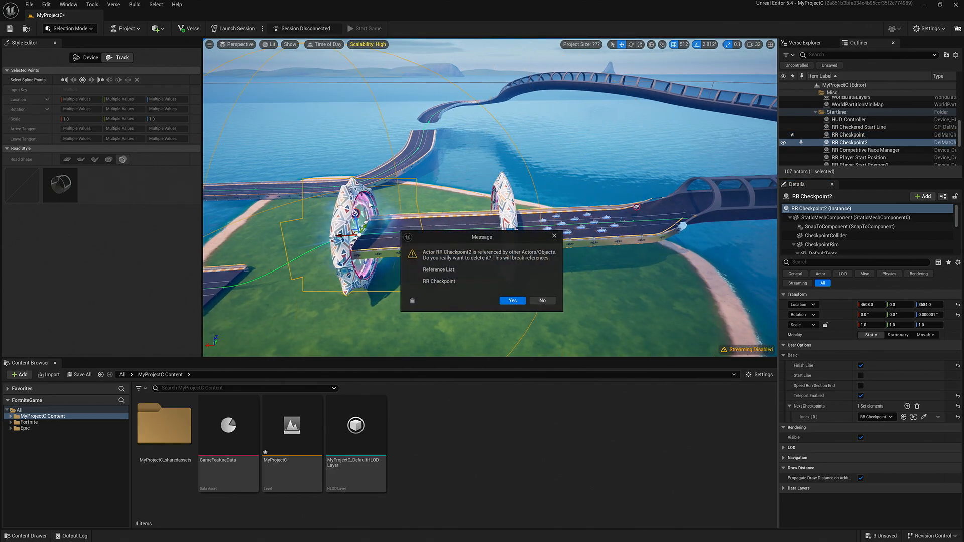
left_click(511, 301)
left_click(531, 293)
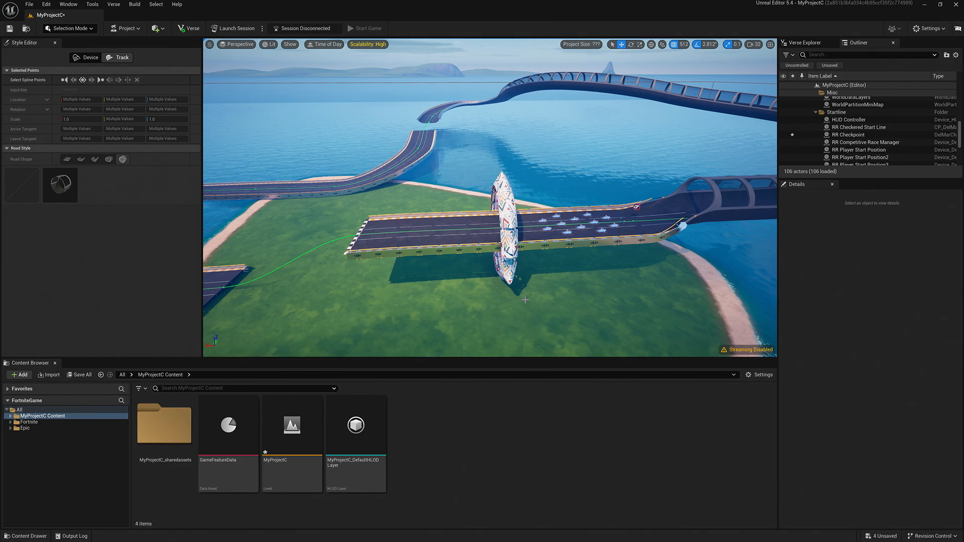
Move the RR Checkered Start Line to X -3584, Y 0, beneath the remaining checkpoint gate.
mouse_move(502, 263)
right_mouse_down()
mouse_move(557, 281)
mouse_move(501, 279)
right_mouse_up()
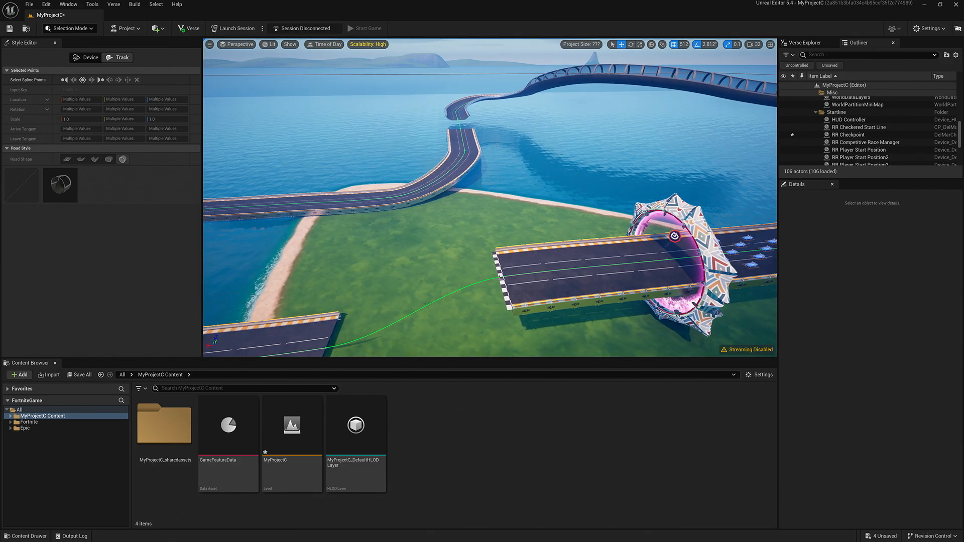
left_click(501, 278)
left_click_drag(501, 278, 646, 272)
right_click_drag(646, 272, 486, 258)
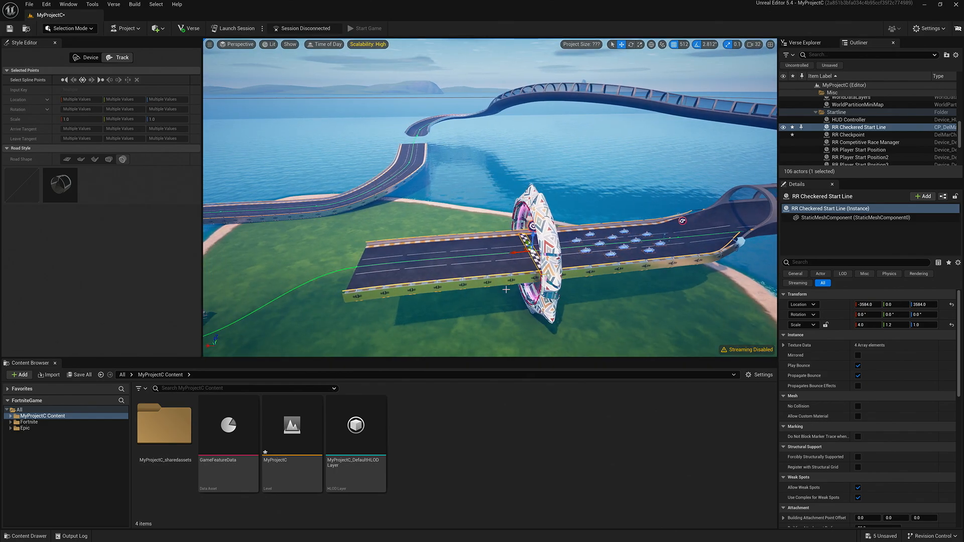
key("Escape")
Search the Fortnite content for "rr check" and place an RR Checkpoint on the road's open end at X 2560, Y 0.
right_click_drag(506, 289, 510, 300)
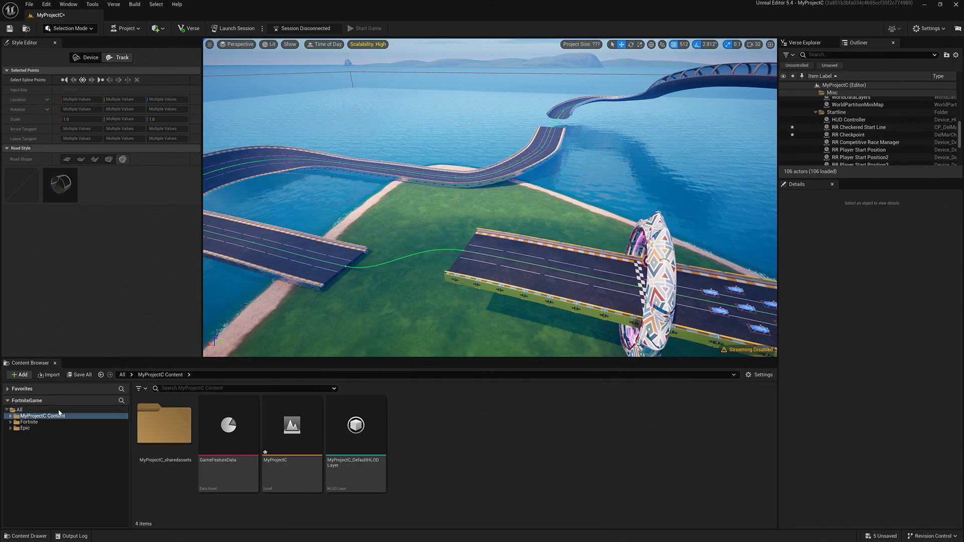
left_click(28, 422)
left_click(205, 389)
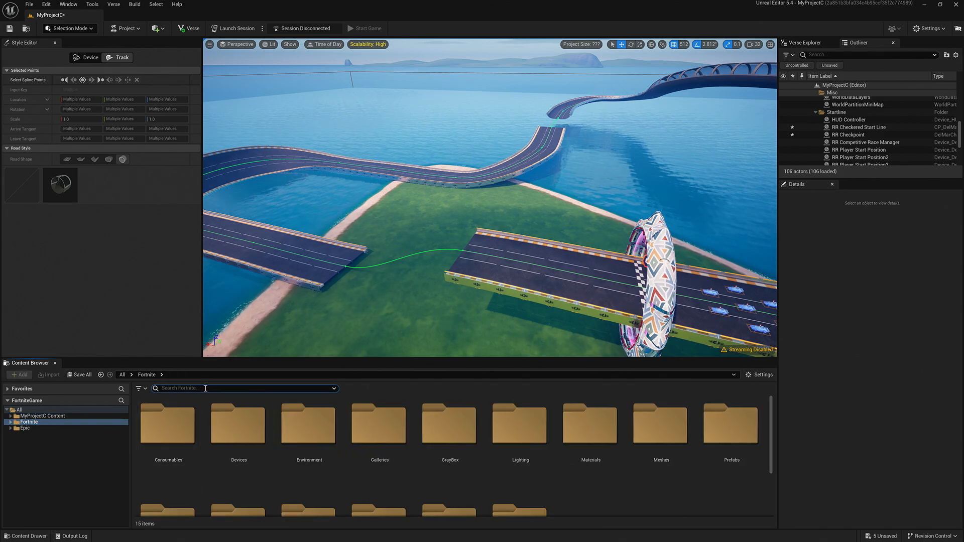
type("check")
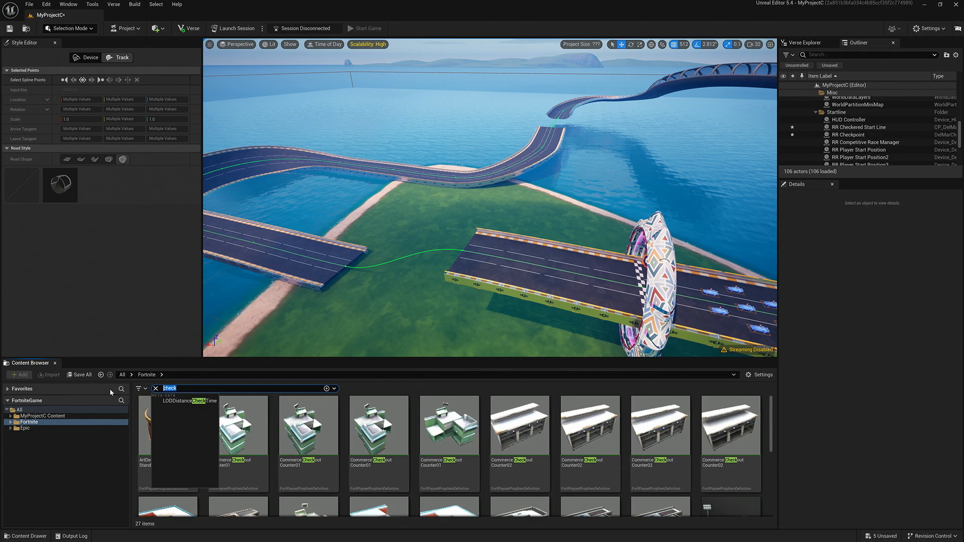
type("rr chec")
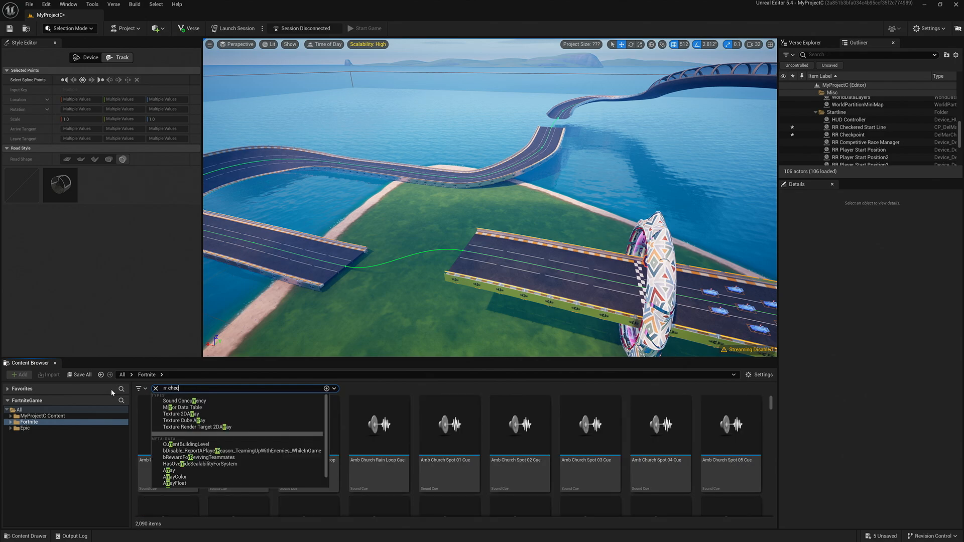
type("k")
left_click(228, 436)
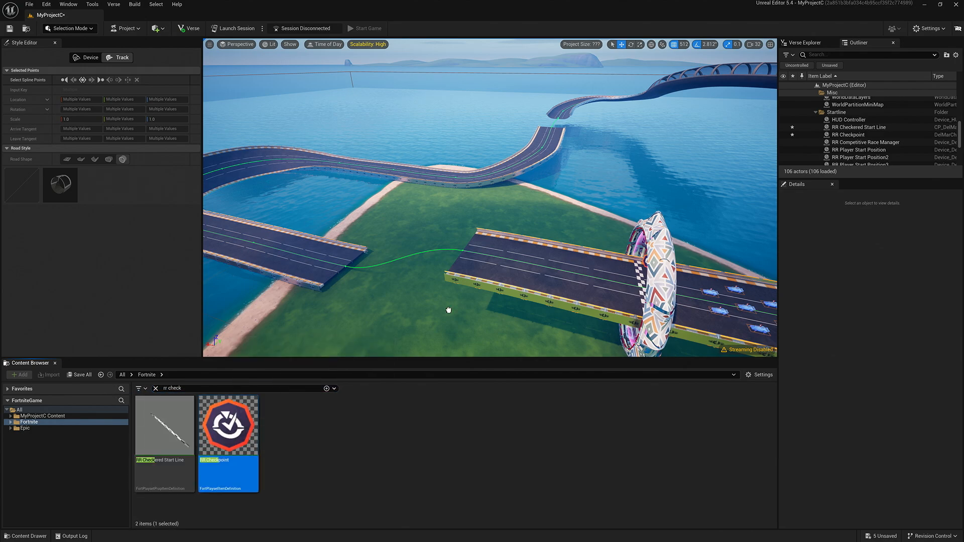
left_click_drag(449, 309, 489, 253)
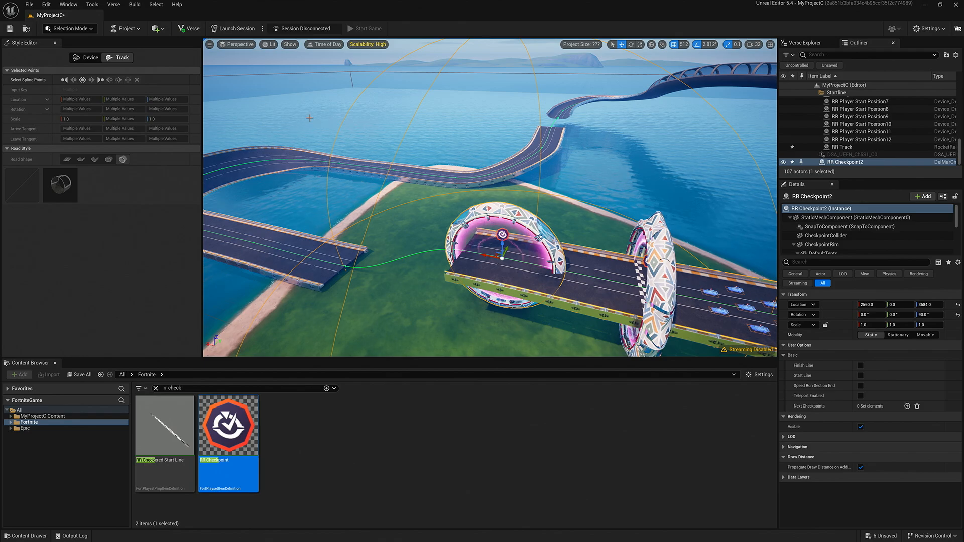
In the top view, move the new checkpoint onto the first bend at X 37376, Y 8192.
left_click(237, 44)
left_click(229, 66)
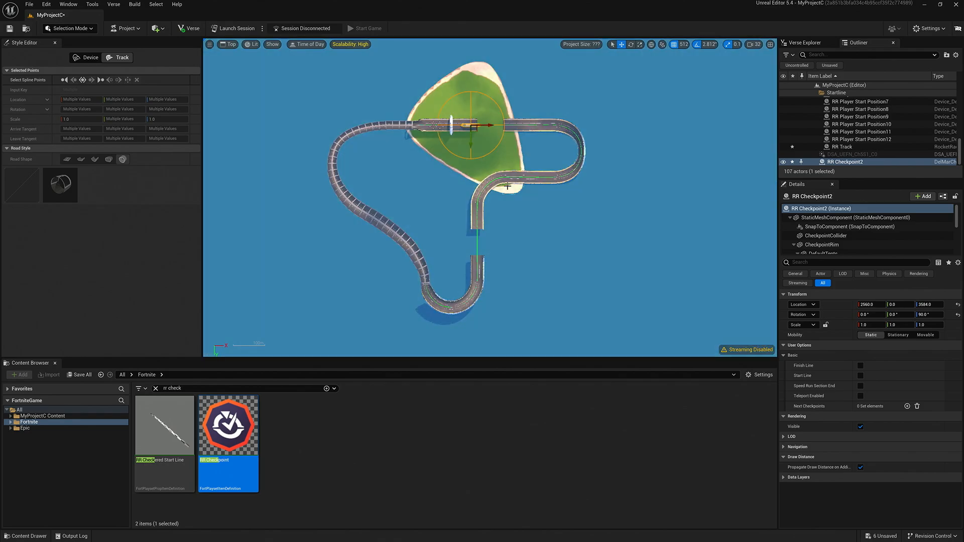
scroll(508, 186, "up", 4)
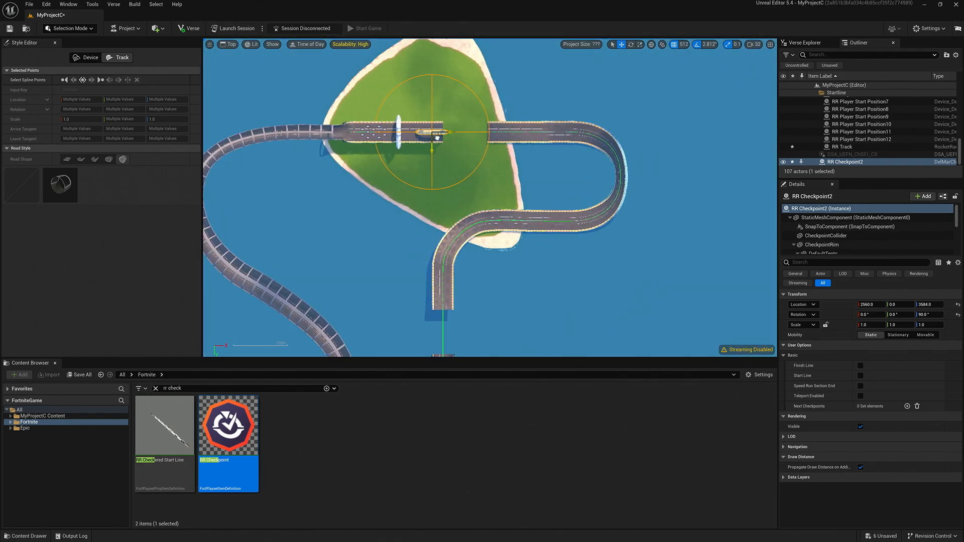
left_click_drag(437, 137, 625, 180)
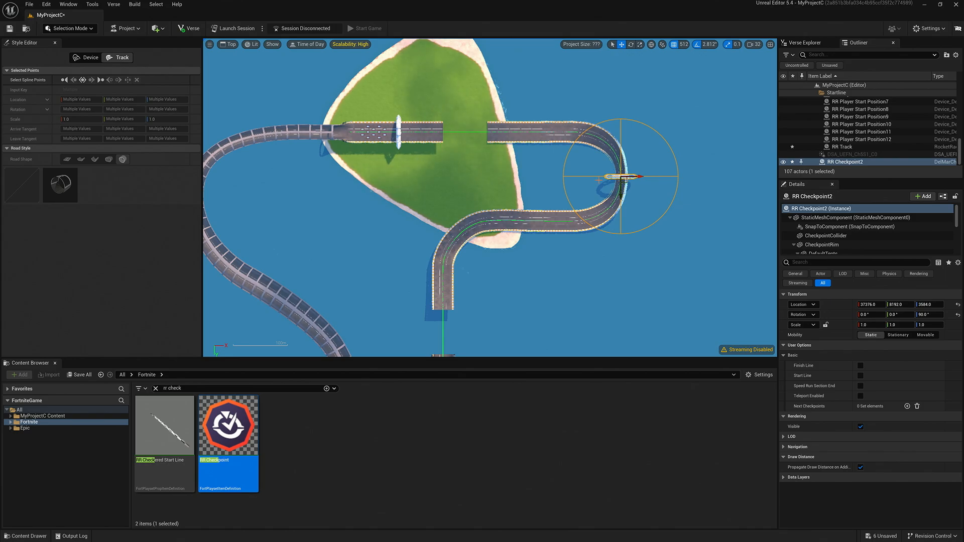
right_click_drag(632, 189, 642, 178)
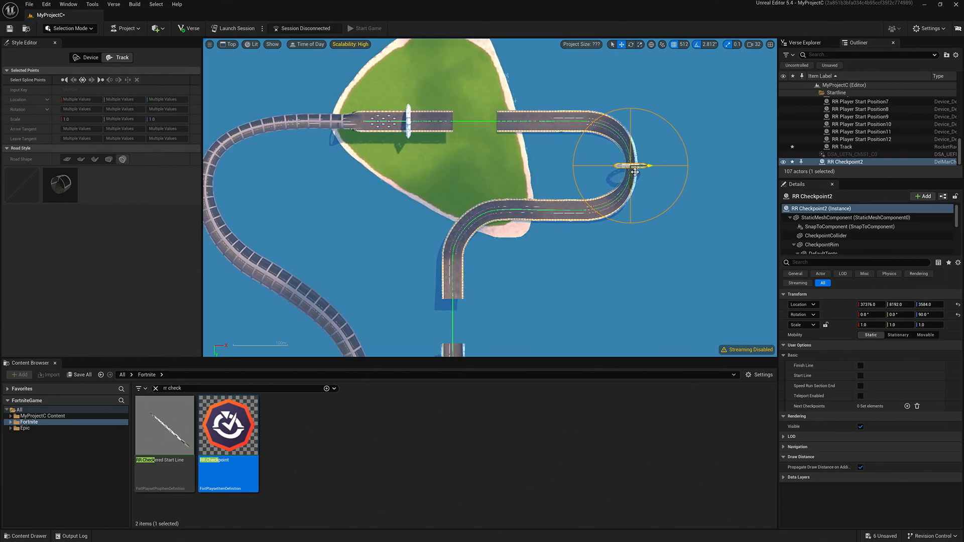
Copy the checkpoint onto the bend before the gap, rotated 137.8125°, and onto the tube's bend at X -40960, Y 12800, rotated 90°.
left_click_drag(635, 172, 215, 195, "alt")
key("e")
key("w")
right_click_drag(215, 193, 320, 211)
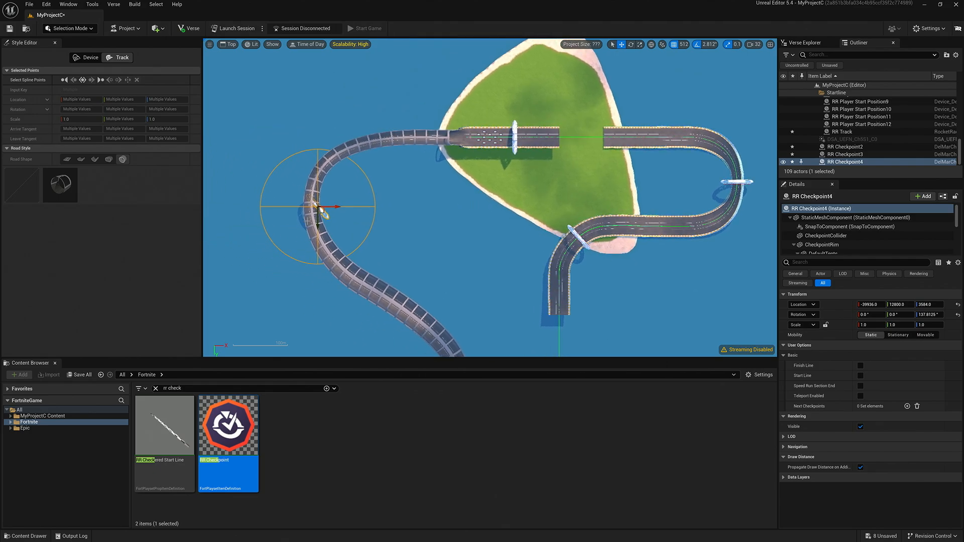
left_click_drag(338, 206, 333, 186)
key("e")
right_click_drag(449, 209, 420, 206)
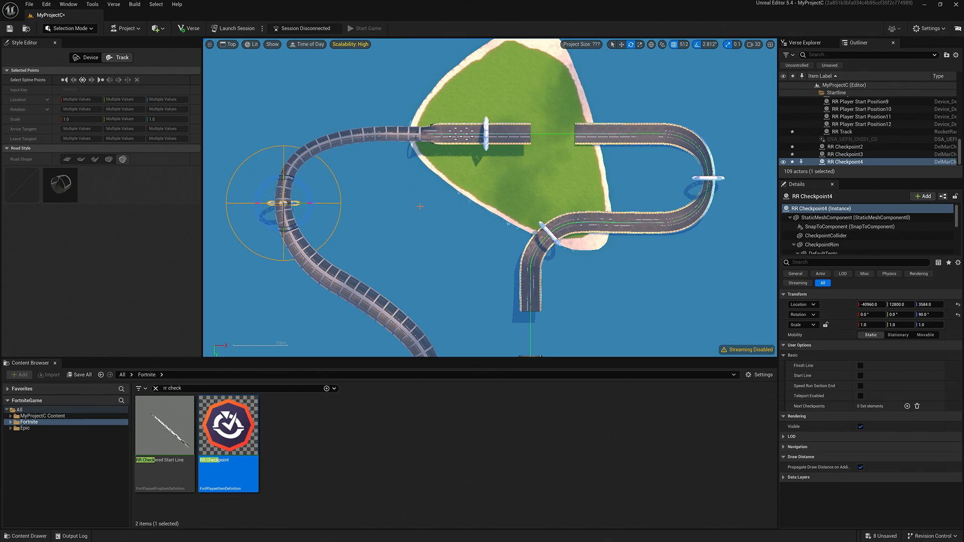
Inspect the checkpoint placement along the track from above, from the start straight to the gap.
scroll(470, 195, "up", 4)
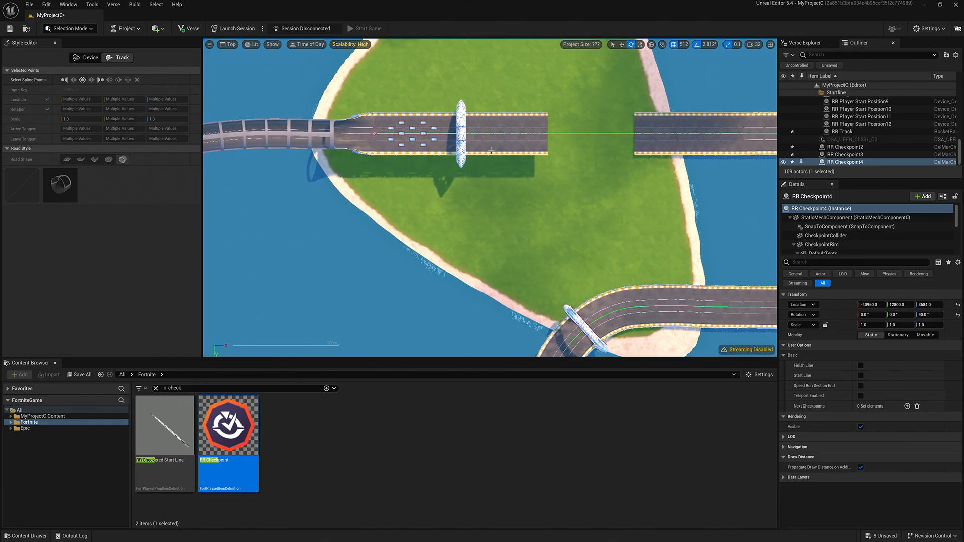
right_click_drag(491, 150, 166, 106)
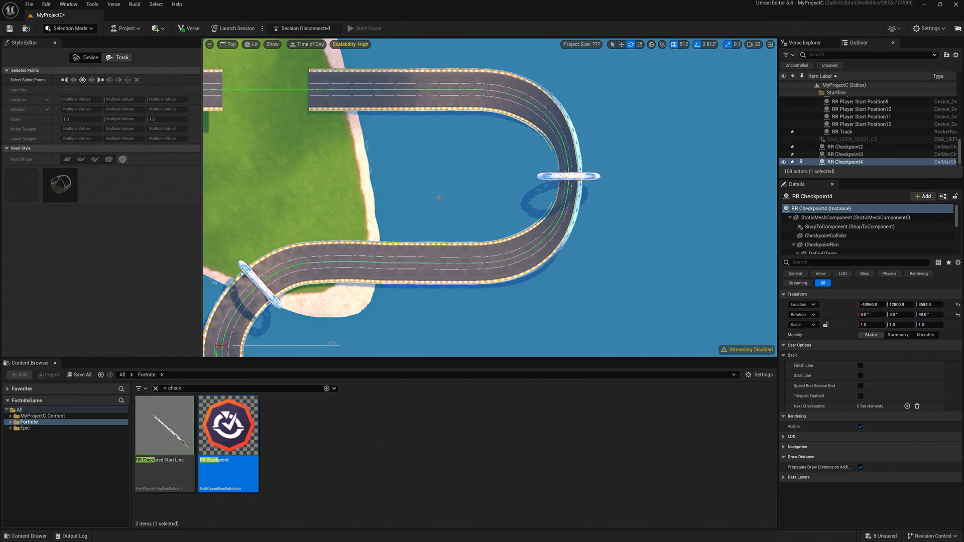
right_click_drag(439, 198, 654, 117)
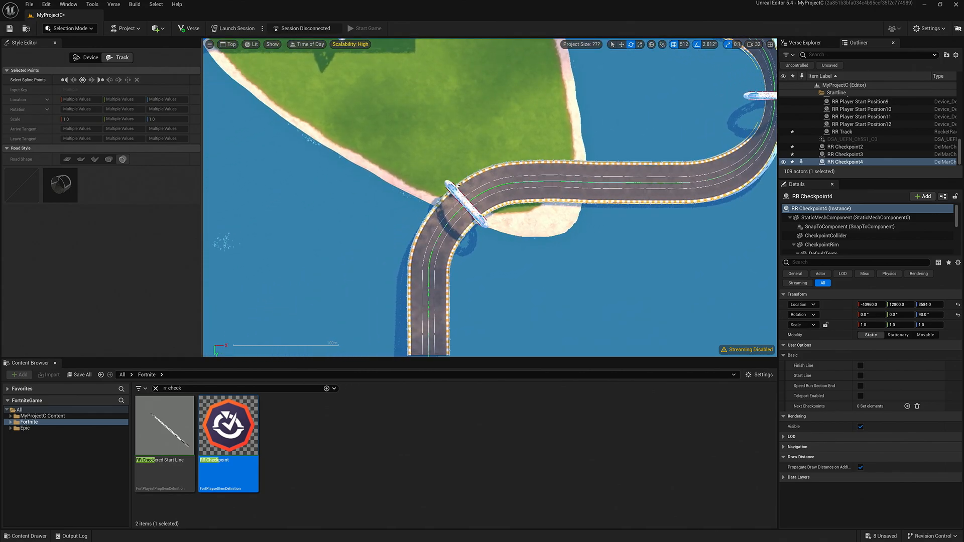
scroll(461, 184, "down", 4)
right_click_drag(397, 189, 502, 203)
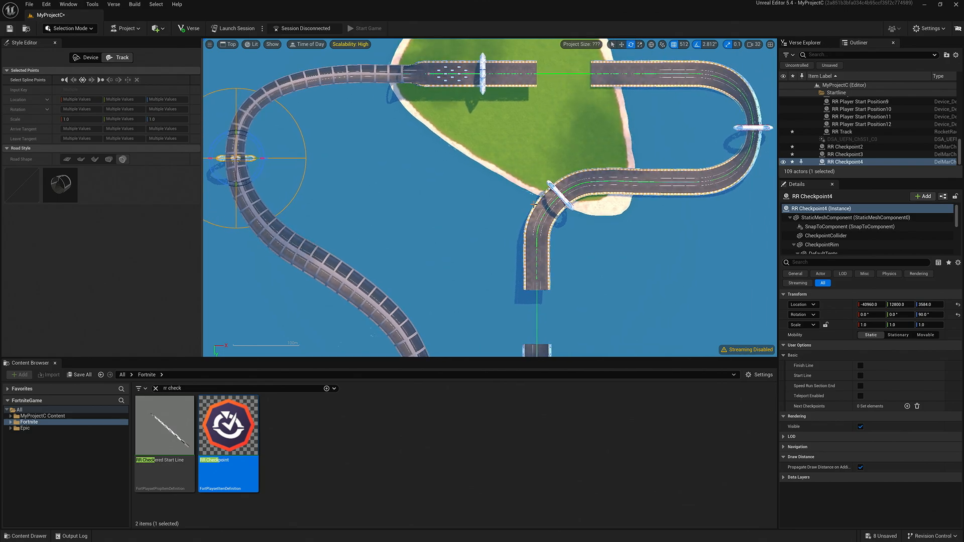
right_click_drag(502, 202, 477, 194)
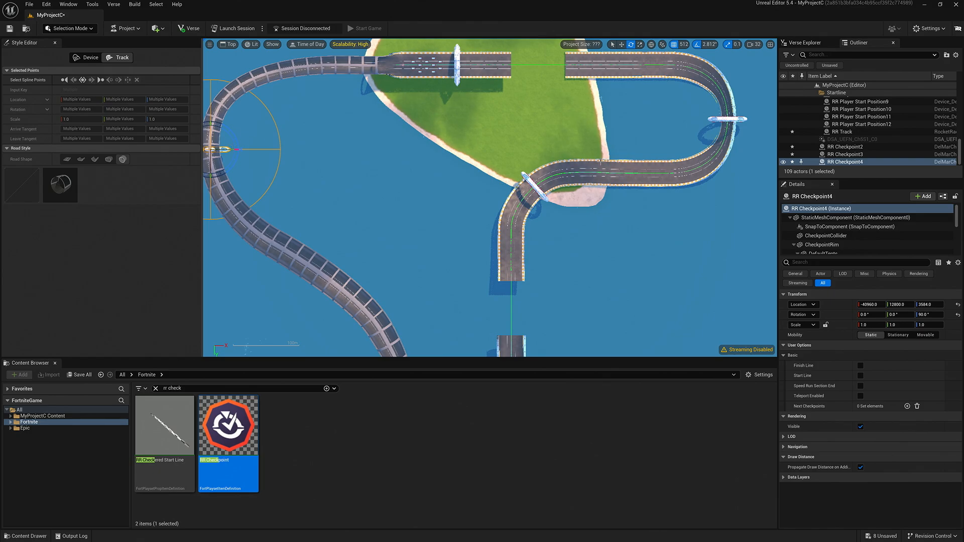
right_click_drag(451, 188, 454, 163)
Copy the tube checkpoint onto the banked bend beyond the gap at X -3072, Y 57344, and rotate it to 0°.
scroll(467, 173, "down", 5)
key("w")
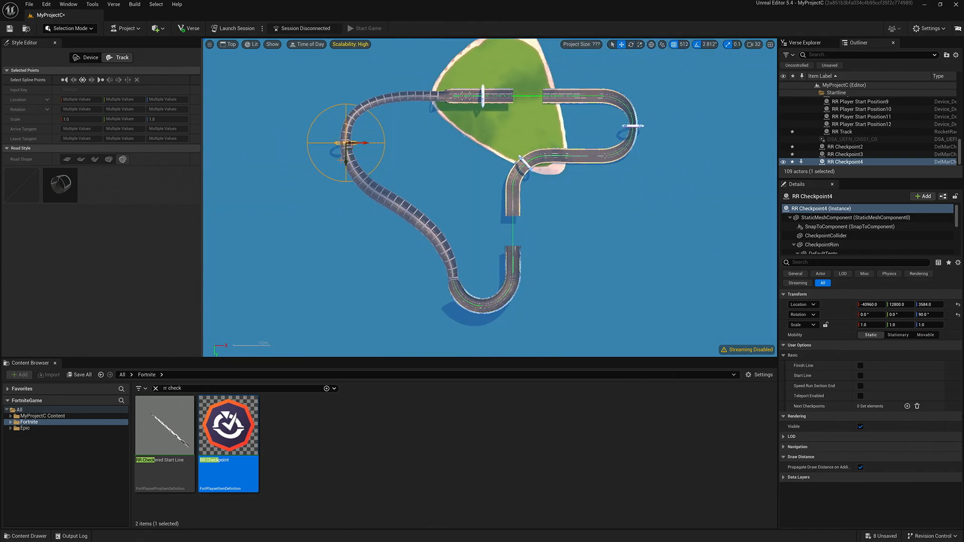
left_click_drag(347, 143, 510, 267, "alt")
key("e")
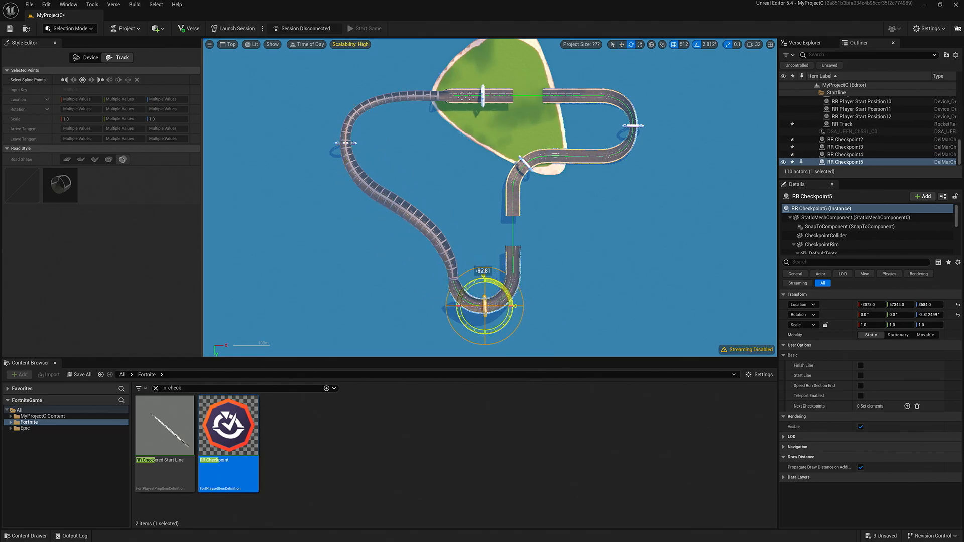
right_click_drag(567, 274, 543, 284)
scroll(544, 284, "down", 1)
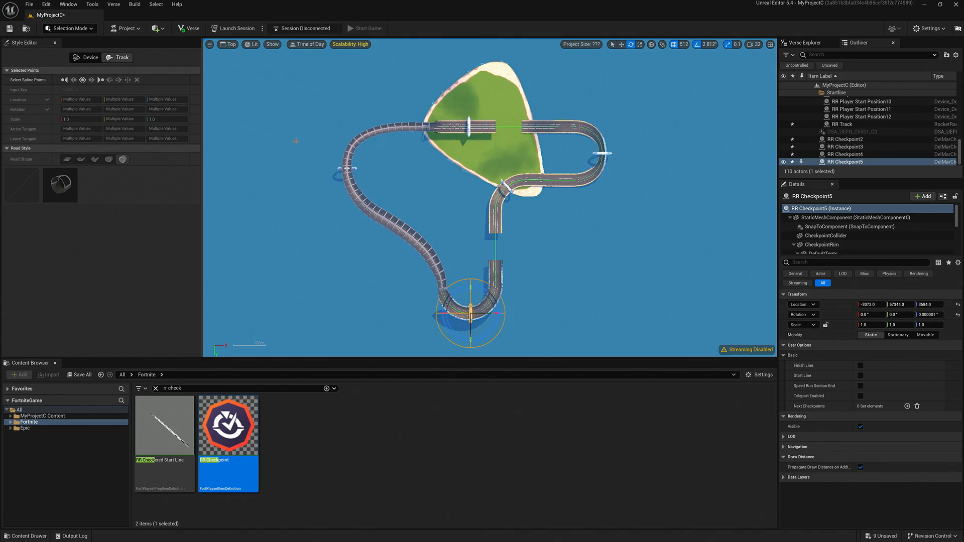
Return to the perspective view and raise the checkpoint on the banked bend beyond the gap to Z 5632.
left_click(226, 45)
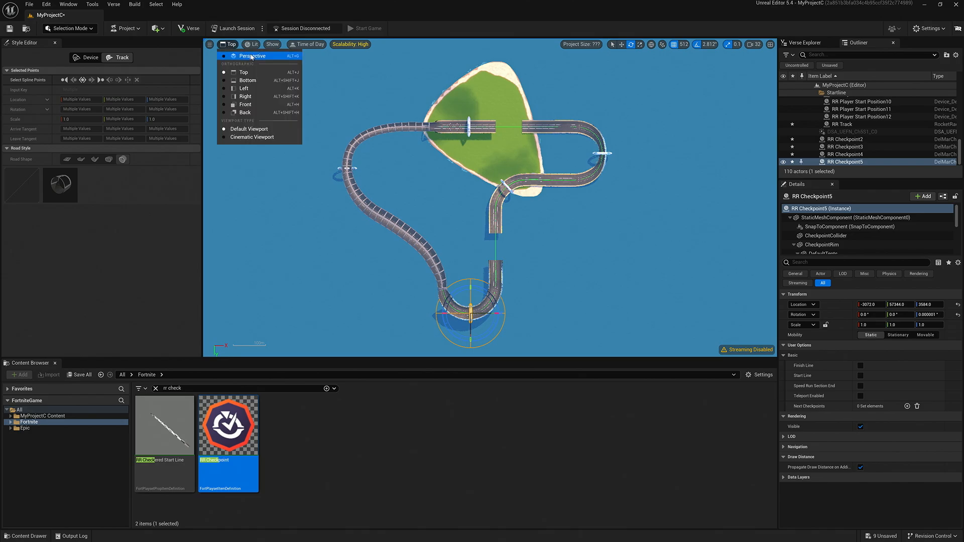
left_click(238, 54)
key("w")
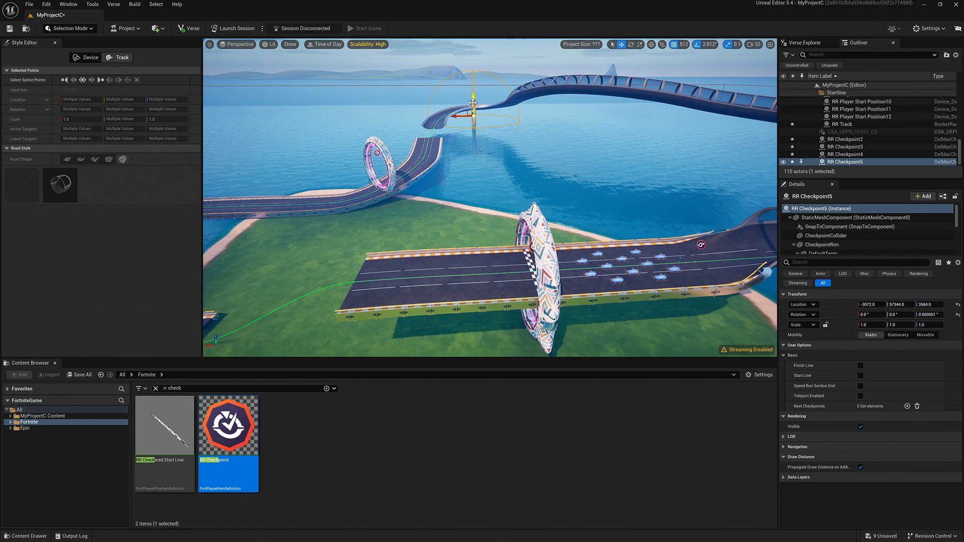
left_click_drag(474, 102, 473, 87)
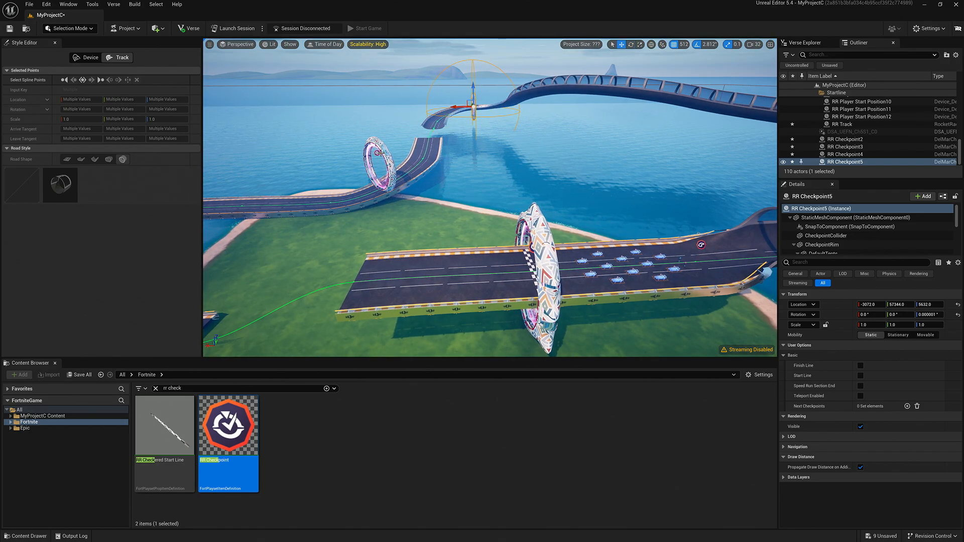
Lower the two checkpoints on the bends before the gap to Z 1536, and raise the tube checkpoint to Z 7168.
left_click(375, 149)
left_click_drag(376, 150, 382, 173)
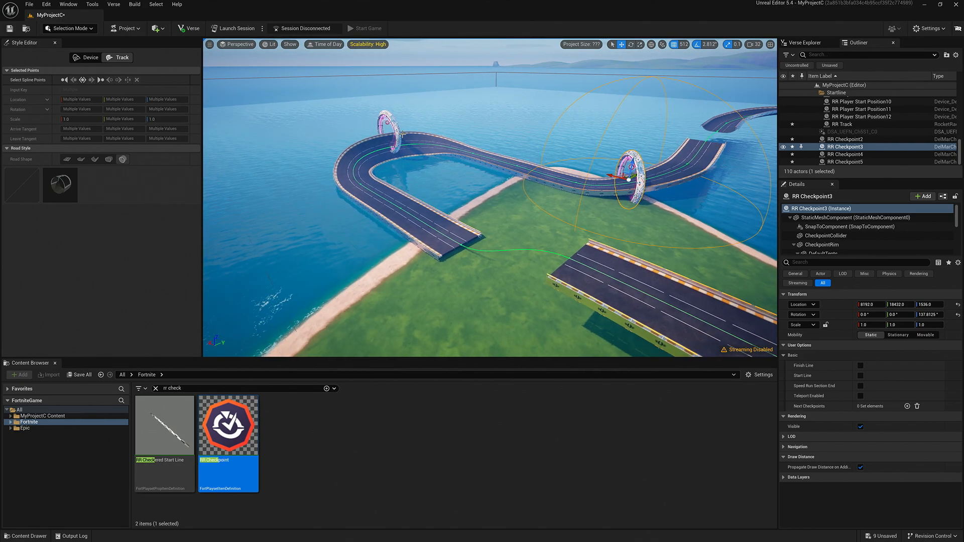
left_click(389, 137)
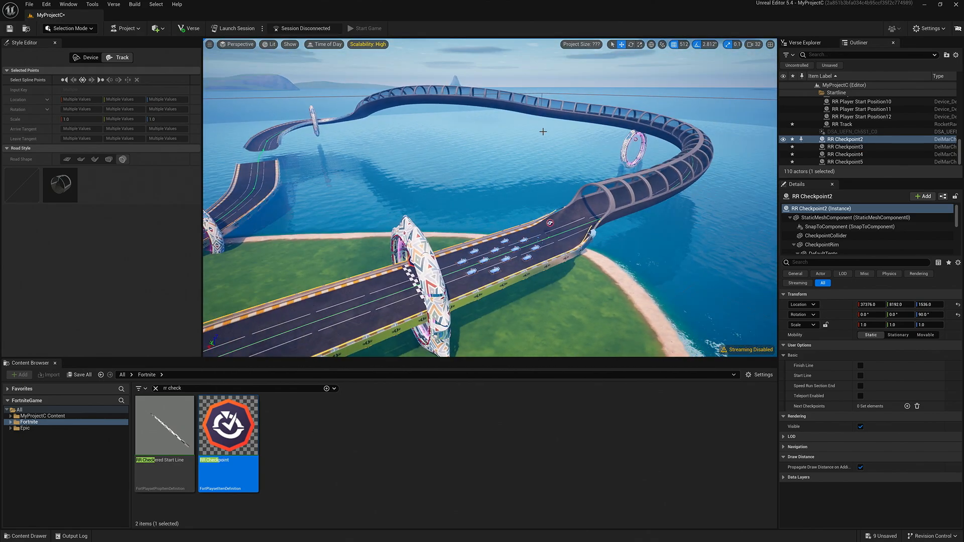
left_click(631, 148)
left_click_drag(634, 132, 634, 98)
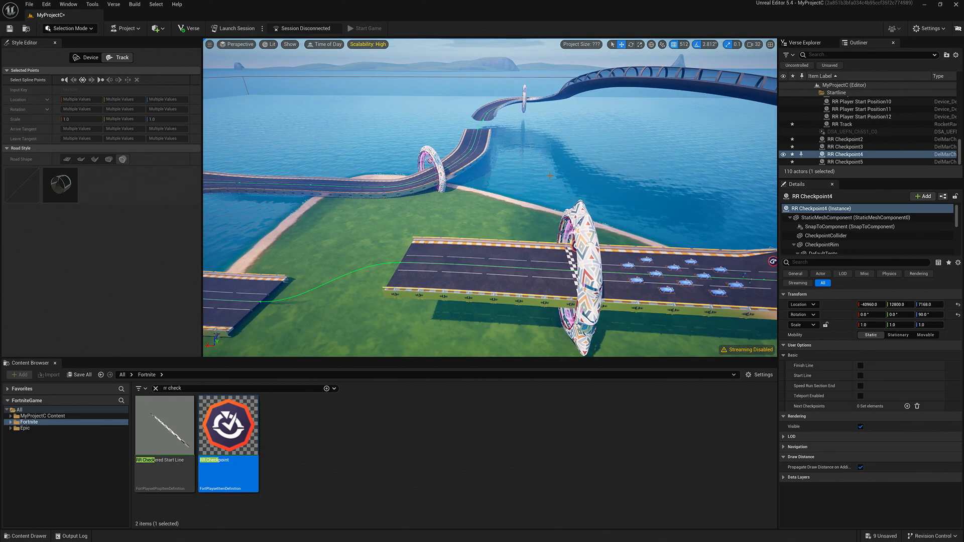
Add a Next Checkpoints element to the start gate and assign the checkpoint on the first bend, picked from the scene.
key("d")
right_click_drag(549, 176, 529, 207)
scroll(535, 200, "down", 1)
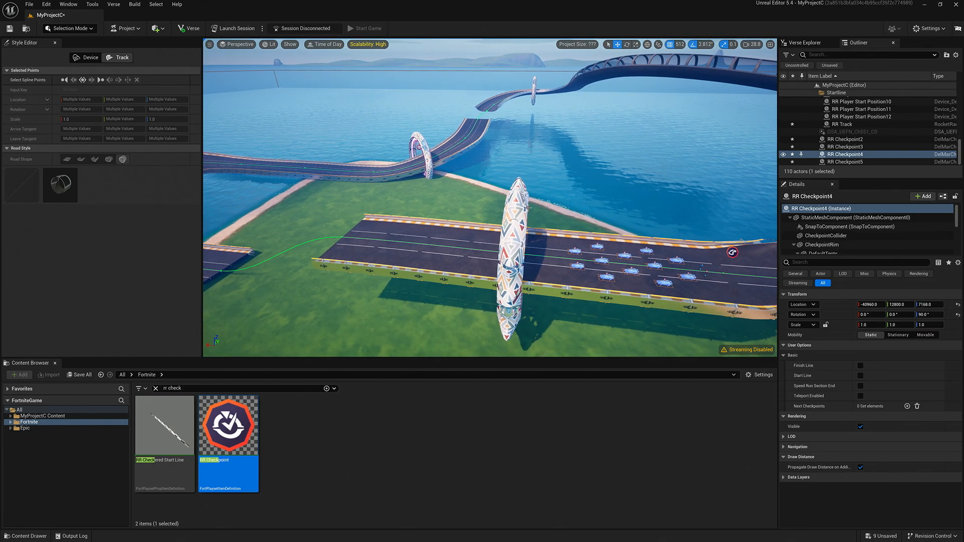
left_click(513, 226)
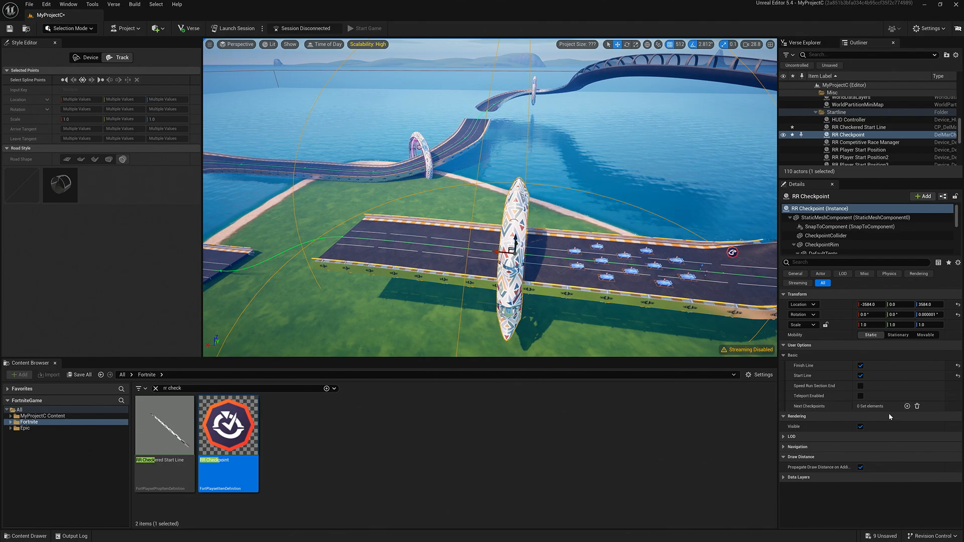
left_click(907, 406)
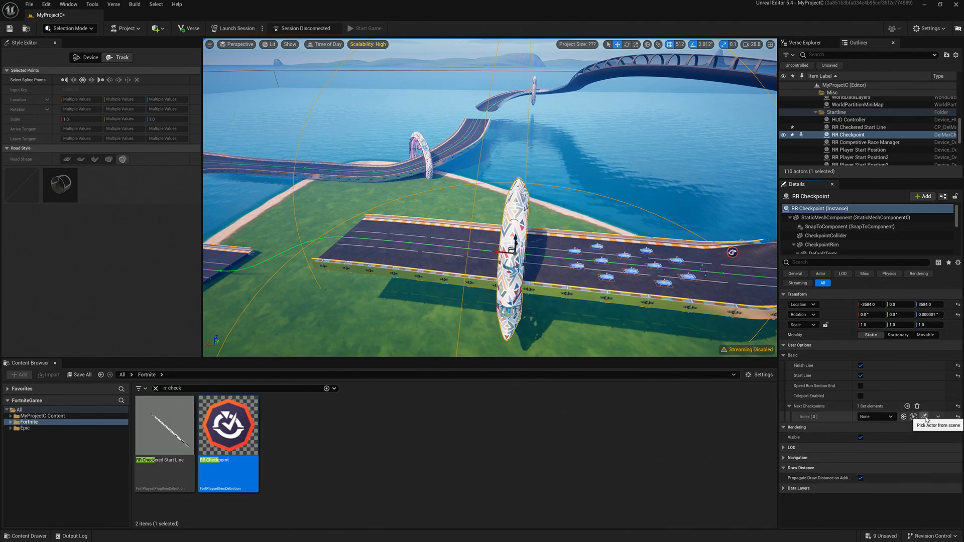
left_click(923, 417)
right_click_drag(533, 249, 494, 247)
left_click(359, 156)
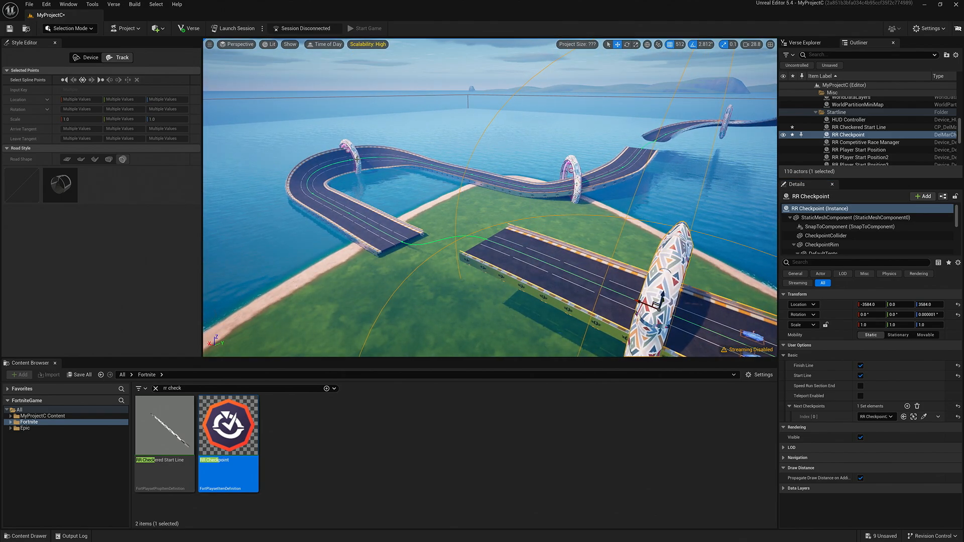
Select the checkpoint on the first bend and add a Next Checkpoints element assigned to RR Checkpoint3, picked from the scene.
left_click(904, 417)
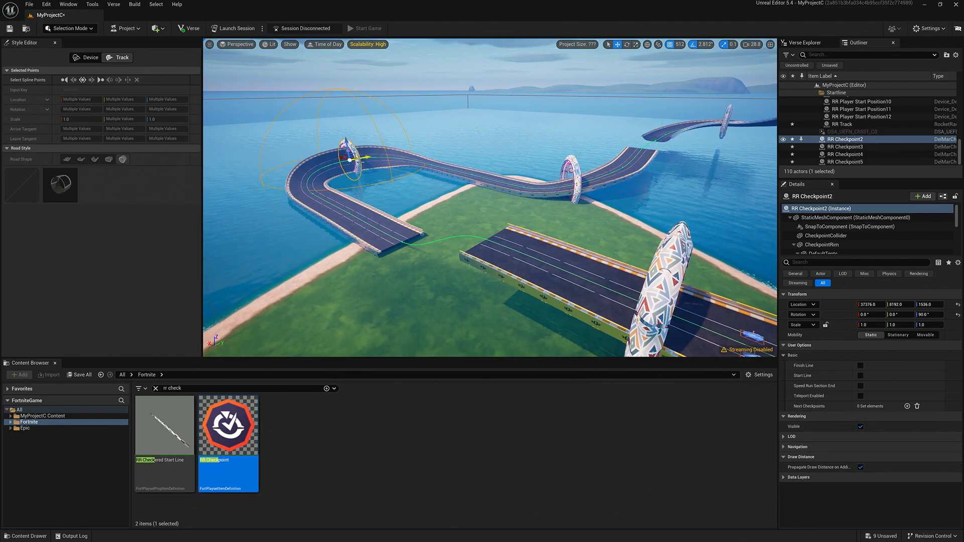
left_click(923, 416)
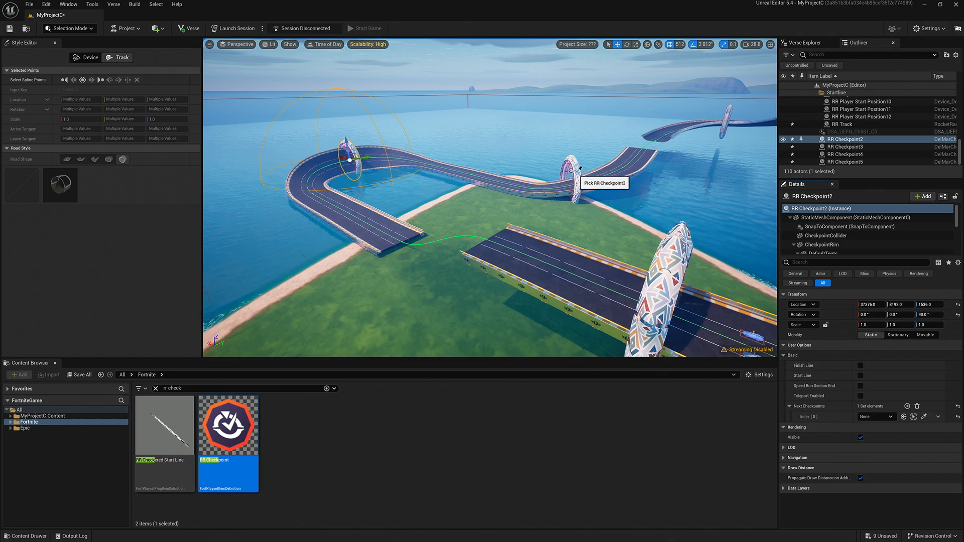
left_click(580, 168)
Select RR Checkpoint3 and add a Next Checkpoints element assigned to the checkpoint on the banked bend beyond the gap.
left_click(904, 416)
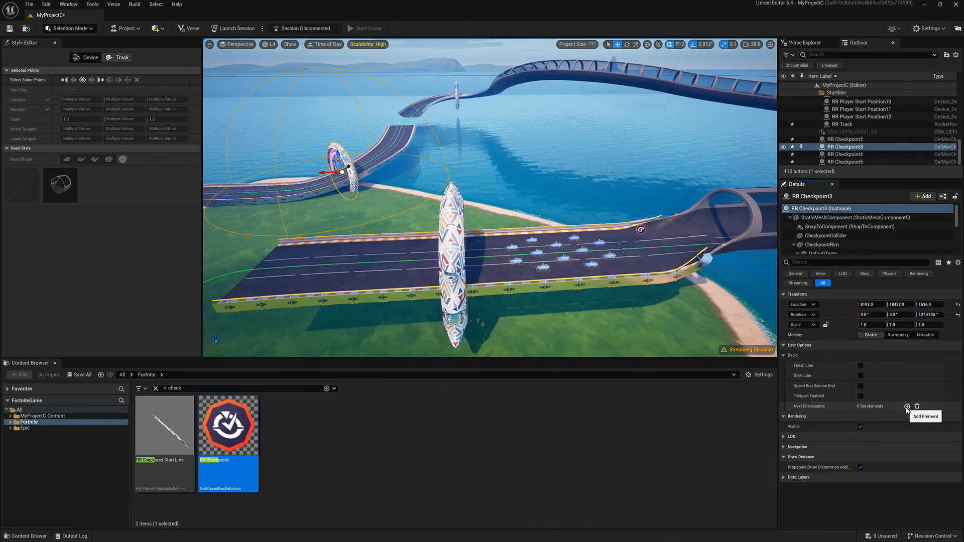
left_click(907, 407)
left_click(923, 417)
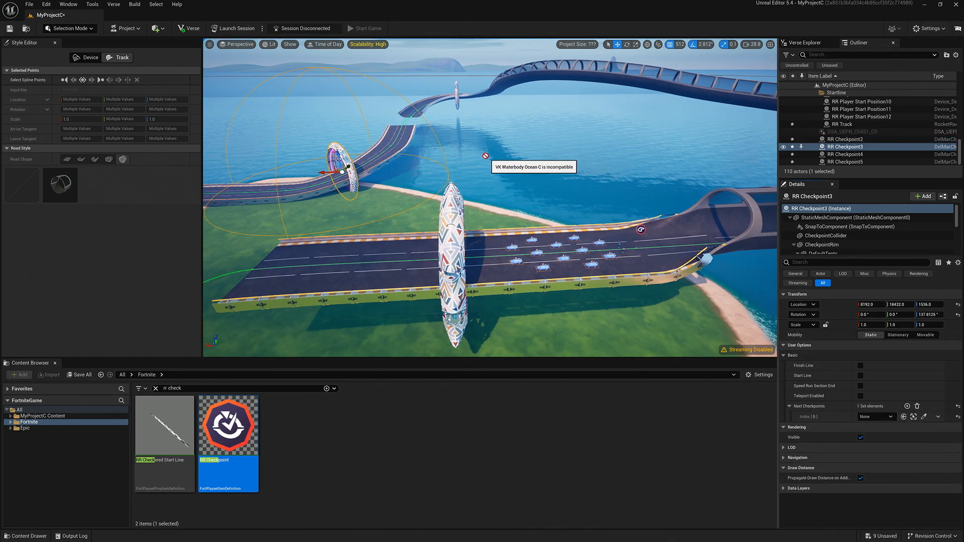
left_click(458, 93)
Select the checkpoint beyond the gap and add a Next Checkpoints element assigned to the tube checkpoint, RR Checkpoint4.
left_click(457, 95)
right_click_drag(673, 241, 713, 232)
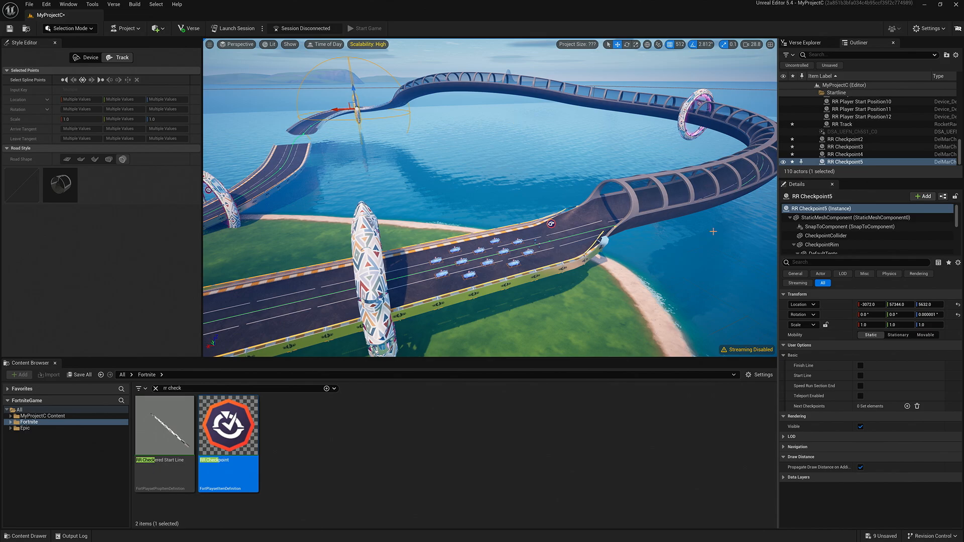
left_click(907, 406)
left_click(924, 416)
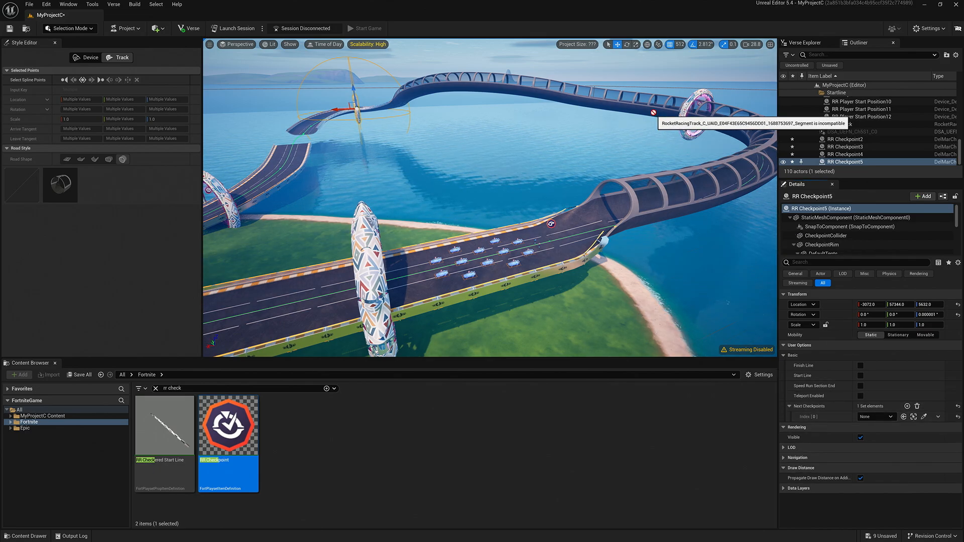
left_click(685, 104)
Close the checkpoint loop by giving the tube checkpoint a Next Checkpoints element assigned to the start gate, RR Checkpoint, and clear the selection.
left_click(693, 130)
right_click_drag(750, 298, 713, 311)
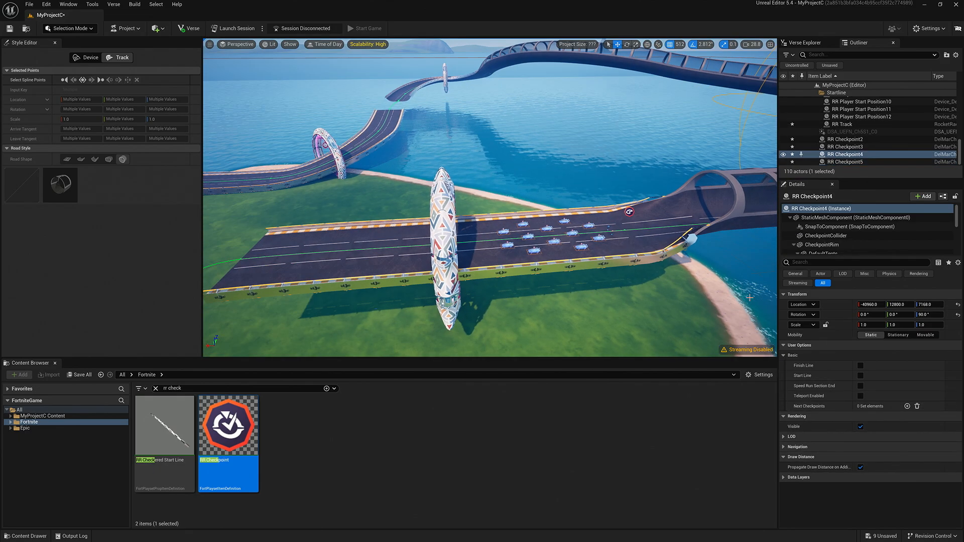
left_click(906, 407)
left_click(924, 417)
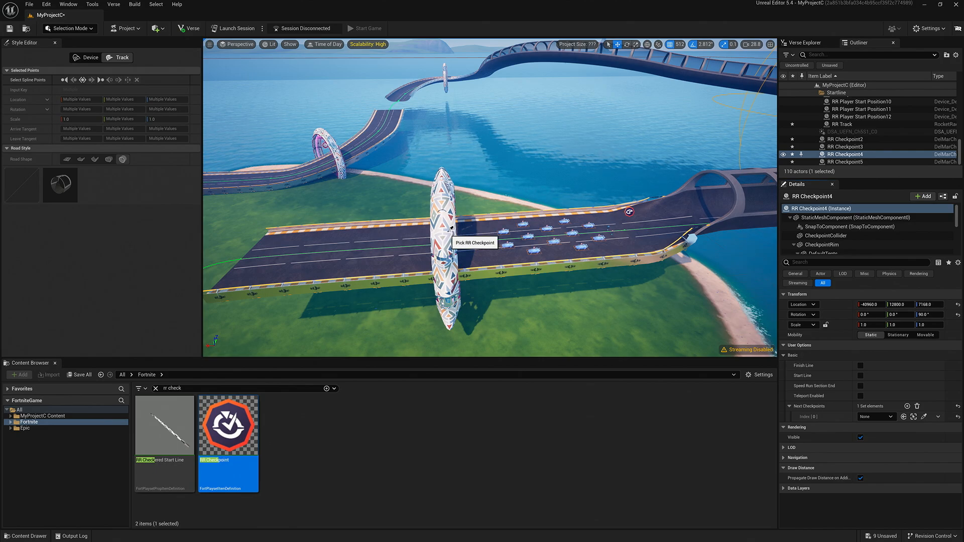
left_click(440, 221)
right_click_drag(440, 221, 497, 244)
key("Escape")
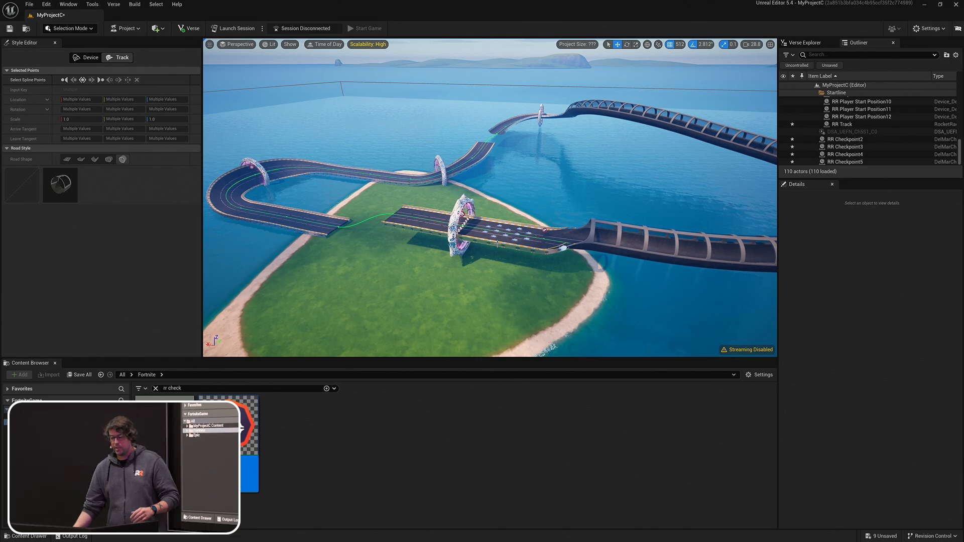
Save the project and launch a session to test the track.
left_click(7, 33)
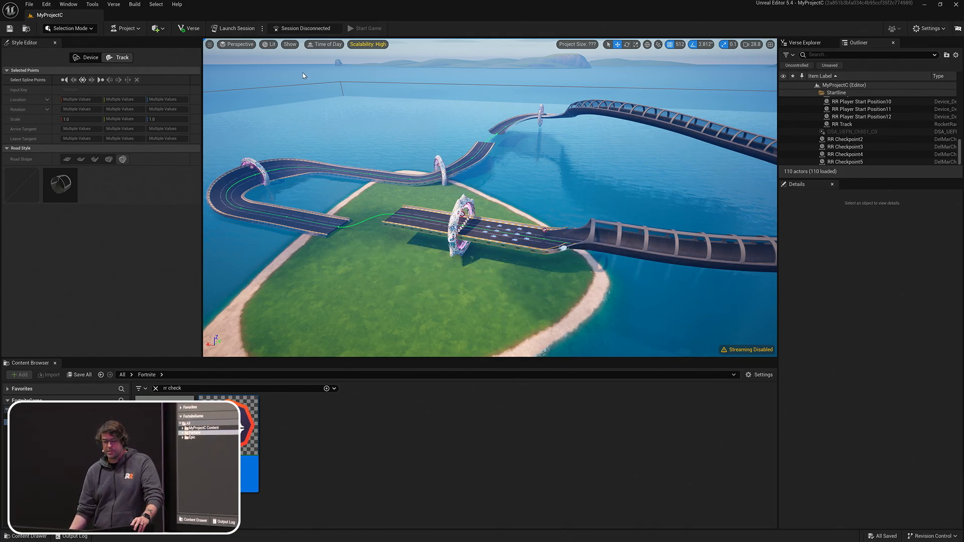
left_click(237, 28)
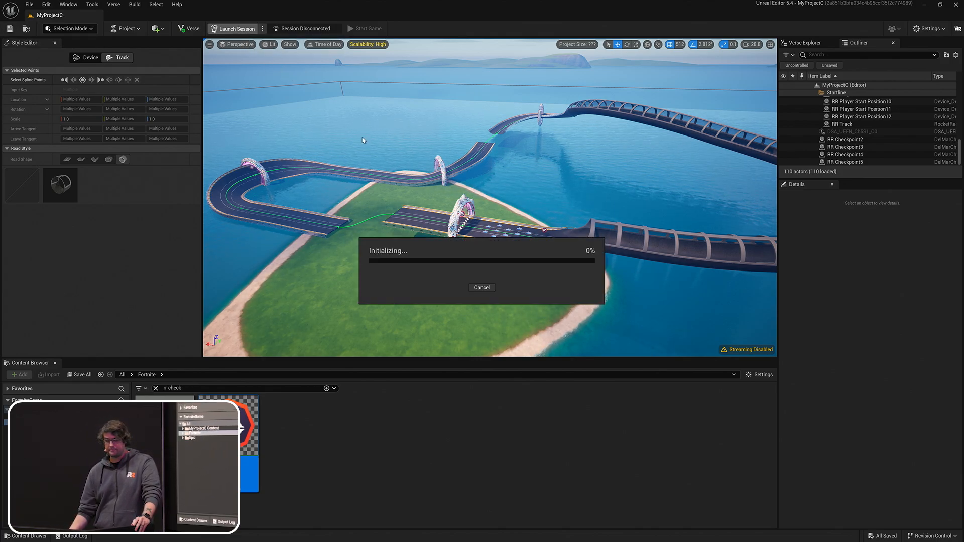